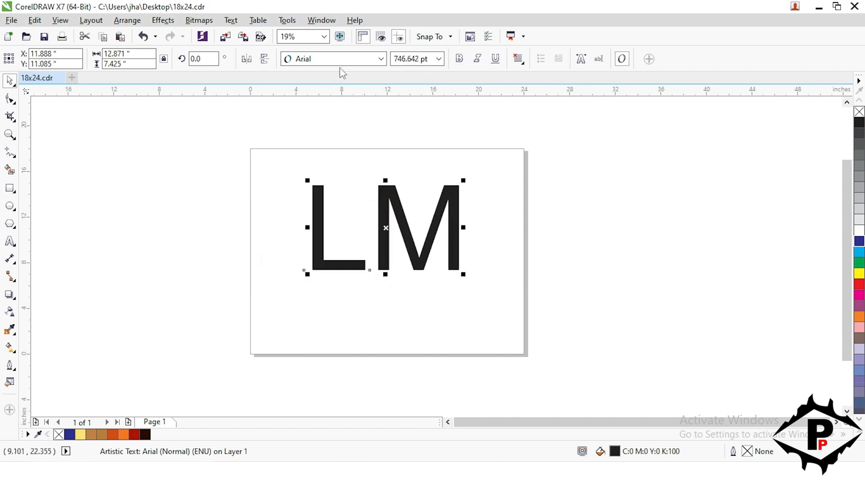
Change the font of the LM text to Nirmala UI and make it bold.
{"action": "left_click", "coordinate": [338, 59]}
{"action": "left_click", "coordinate": [333, 90]}
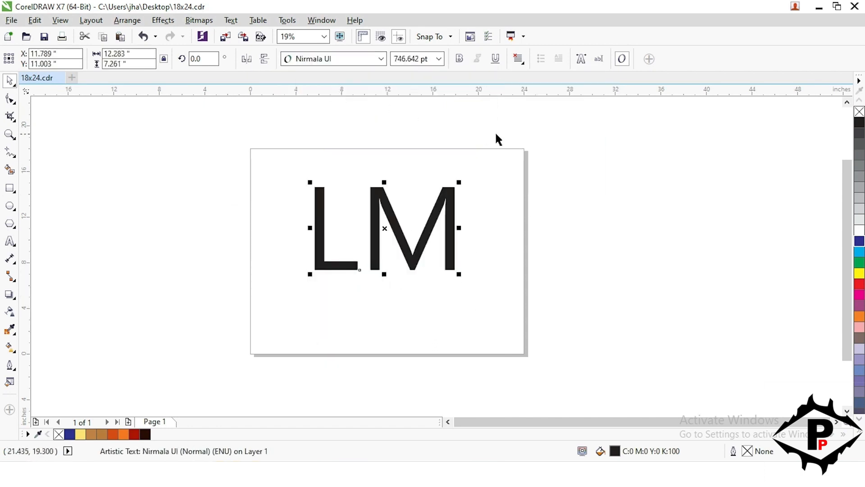
{"action": "left_click", "coordinate": [462, 62]}
{"action": "left_click", "coordinate": [303, 270]}
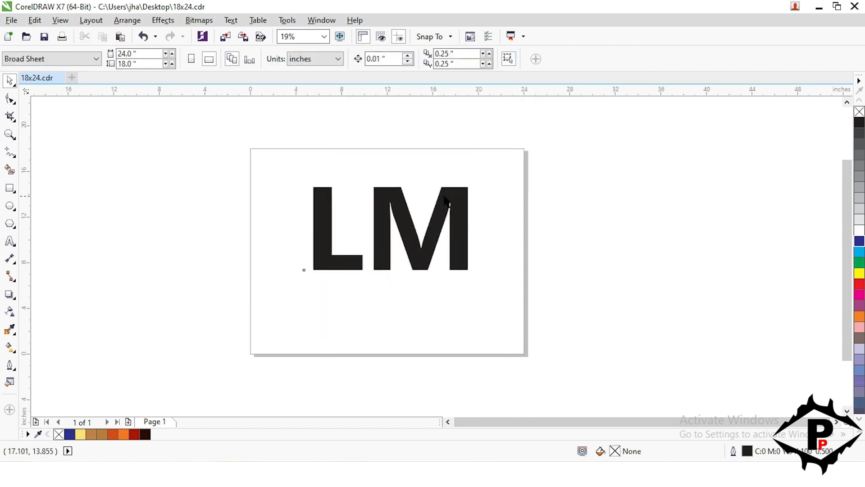
Break the LM text apart into separate letters and convert both letters to curves.
{"action": "left_click", "coordinate": [386, 228]}
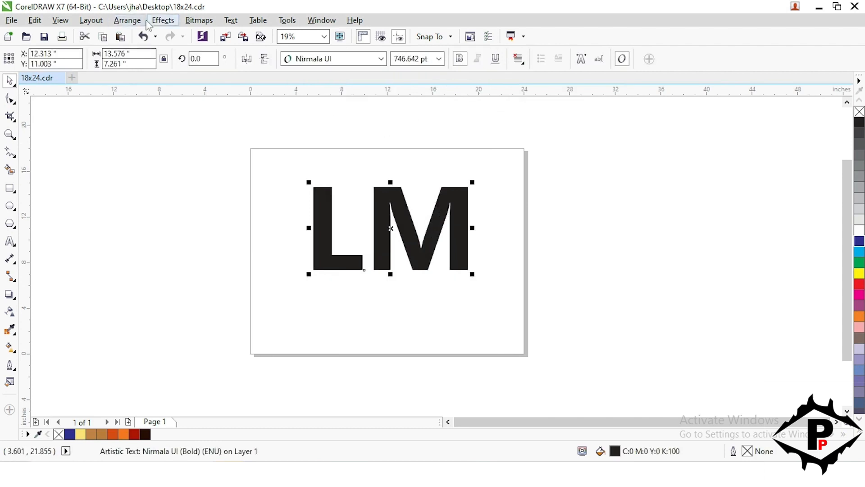
{"action": "left_click", "coordinate": [127, 20]}
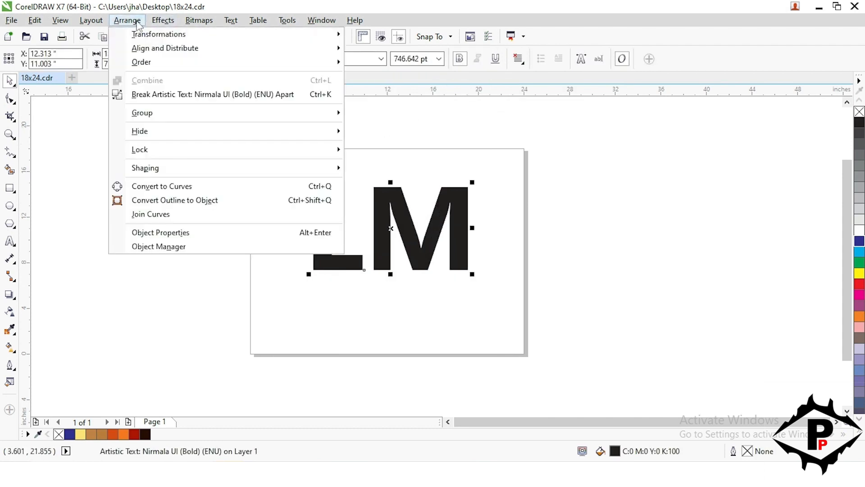
{"action": "left_click", "coordinate": [136, 95]}
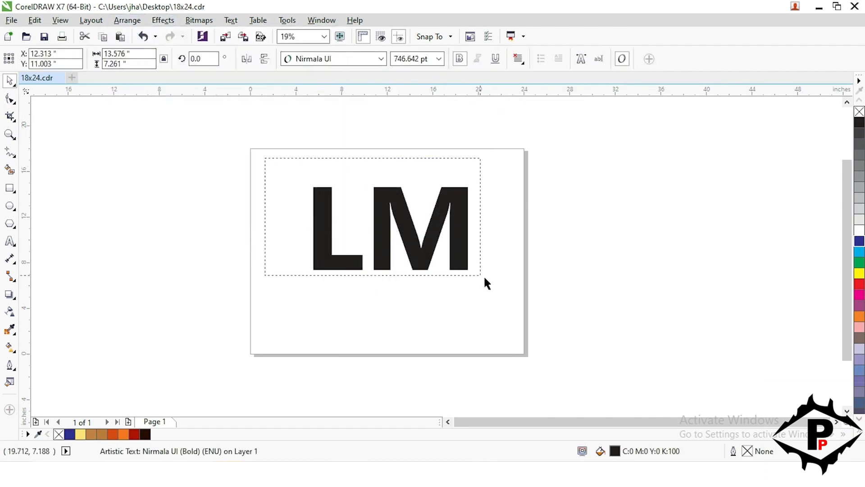
{"action": "left_click", "coordinate": [127, 20]}
{"action": "left_click", "coordinate": [127, 21]}
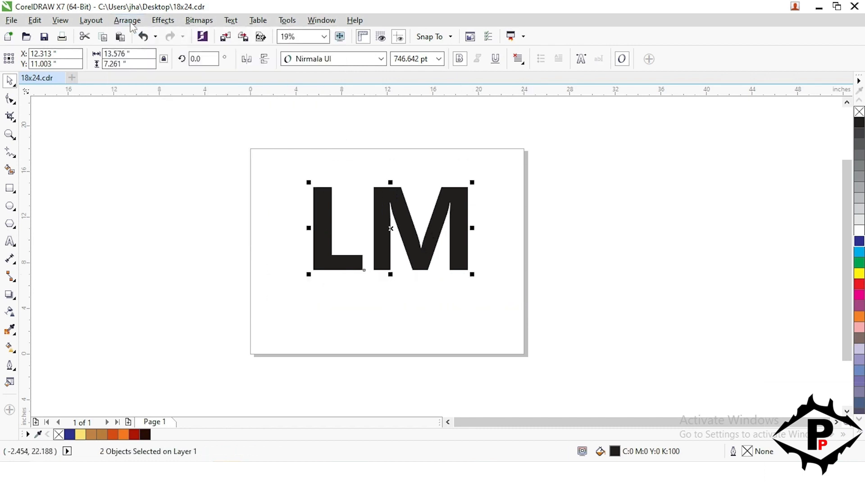
{"action": "left_click", "coordinate": [127, 20]}
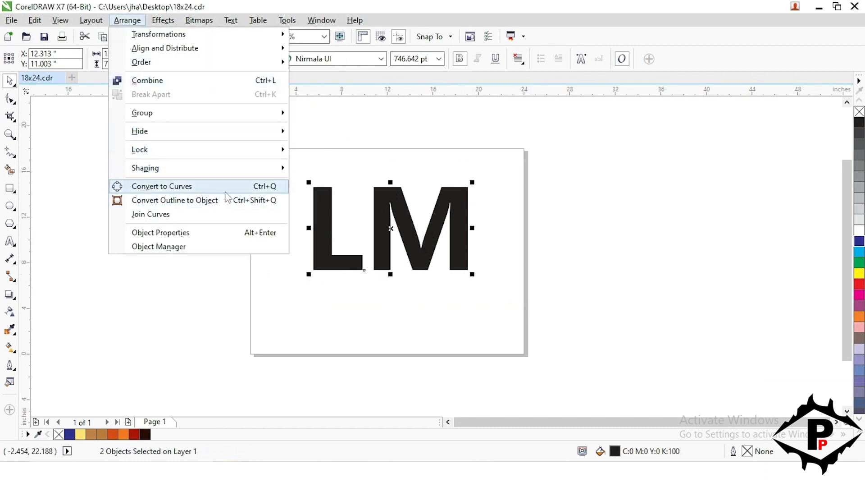
{"action": "left_click", "coordinate": [256, 186]}
Select the nodes of the M's central V with the Shape tool and move them up about 2.9 inches.
{"action": "left_click", "coordinate": [440, 267]}
{"action": "scroll", "coordinate": [417, 263], "scroll_direction": "up", "scroll_amount": 2}
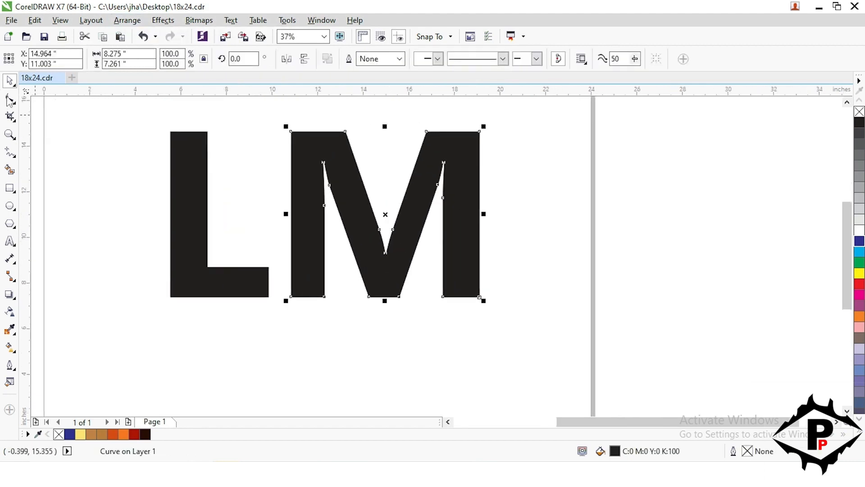
{"action": "left_click", "coordinate": [10, 99]}
{"action": "scroll", "coordinate": [352, 236], "scroll_direction": "up", "scroll_amount": 1}
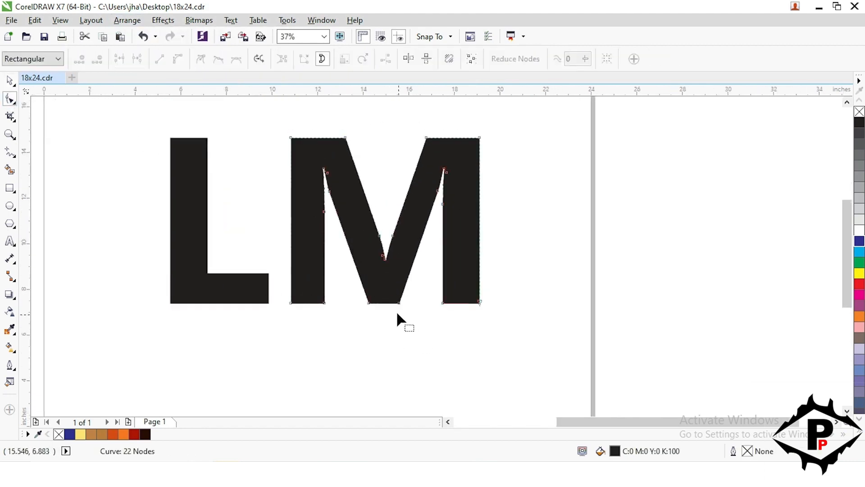
{"action": "left_click_drag", "start_coordinate": [422, 323], "coordinate": [344, 210]}
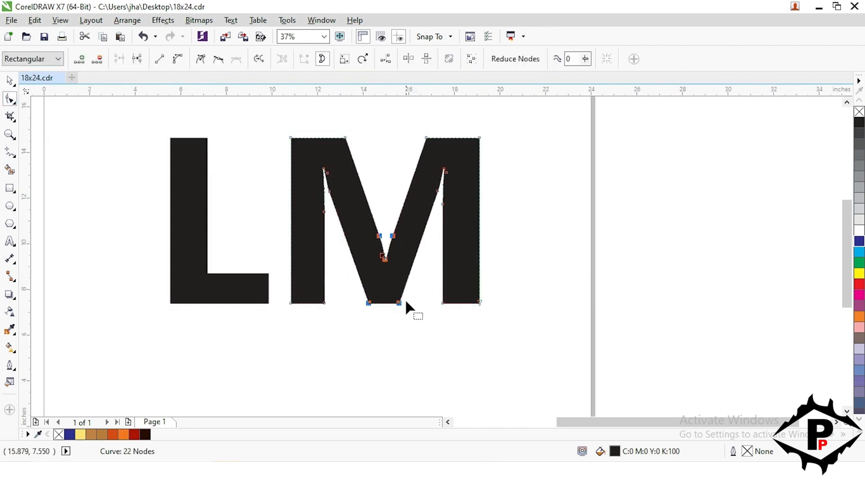
{"action": "left_click_drag", "start_coordinate": [399, 303], "coordinate": [405, 238]}
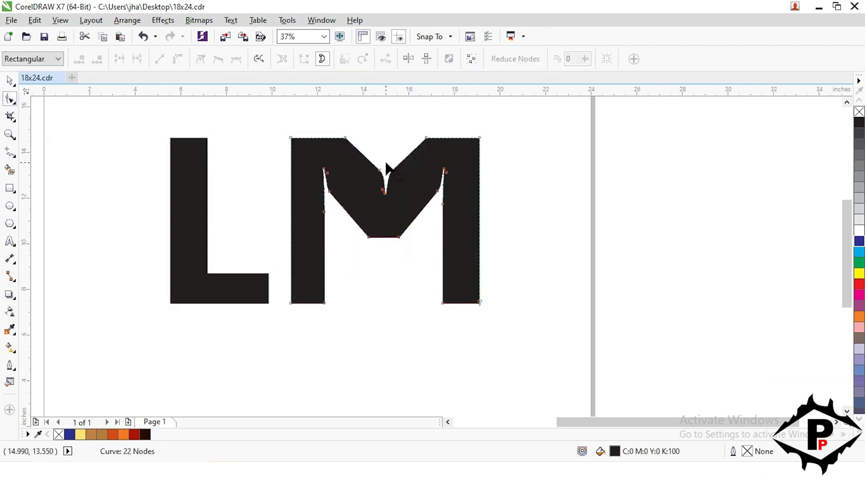
Delete the extra nodes in the M's upper notch and convert both of its sides to straight lines.
{"action": "scroll", "coordinate": [378, 180], "scroll_direction": "up", "scroll_amount": 2}
{"action": "left_click", "coordinate": [372, 178]}
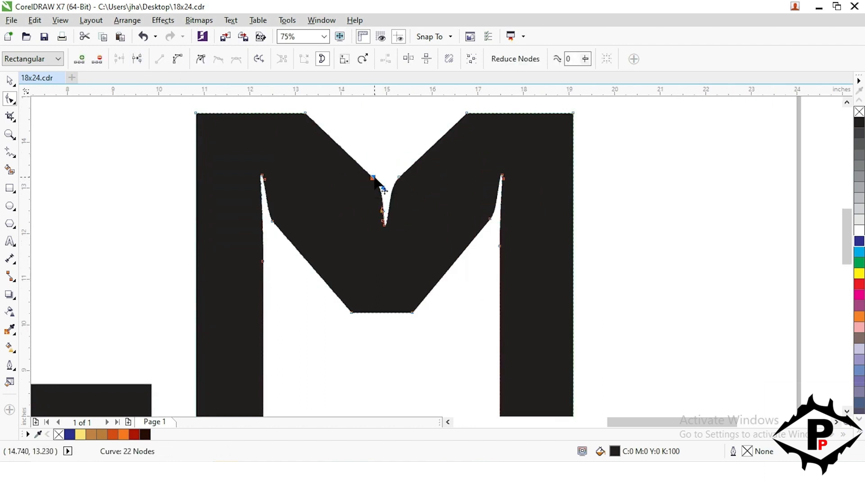
{"action": "double_click", "coordinate": [372, 179]}
{"action": "double_click", "coordinate": [399, 178]}
{"action": "scroll", "coordinate": [380, 183], "scroll_direction": "up", "scroll_amount": 1}
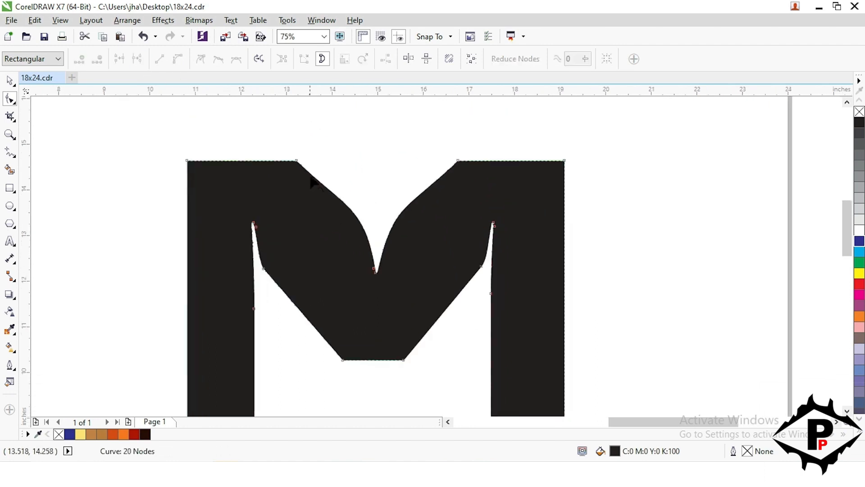
{"action": "left_click", "coordinate": [295, 160]}
{"action": "left_click", "coordinate": [374, 268]}
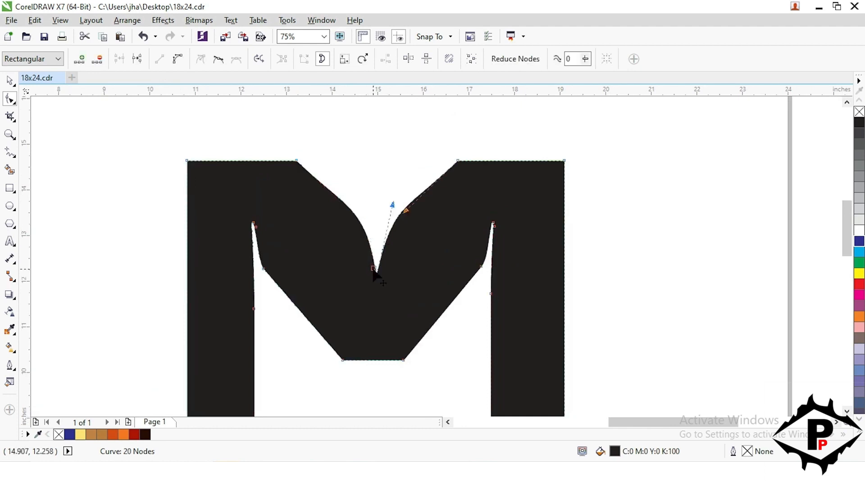
{"action": "double_click", "coordinate": [374, 271]}
{"action": "left_click", "coordinate": [377, 273]}
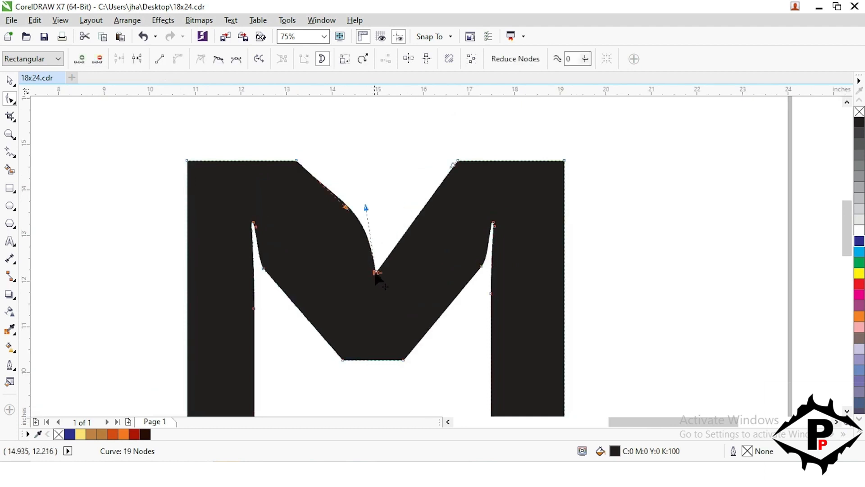
{"action": "left_click", "coordinate": [160, 59]}
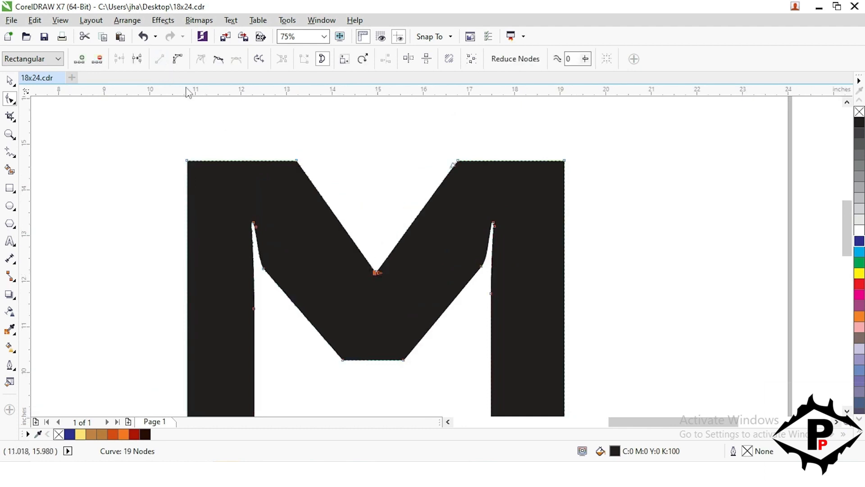
Delete the extra nodes on the undersides of the M's two diagonals and convert both edges to straight lines.
{"action": "double_click", "coordinate": [482, 267]}
{"action": "left_click", "coordinate": [403, 359]}
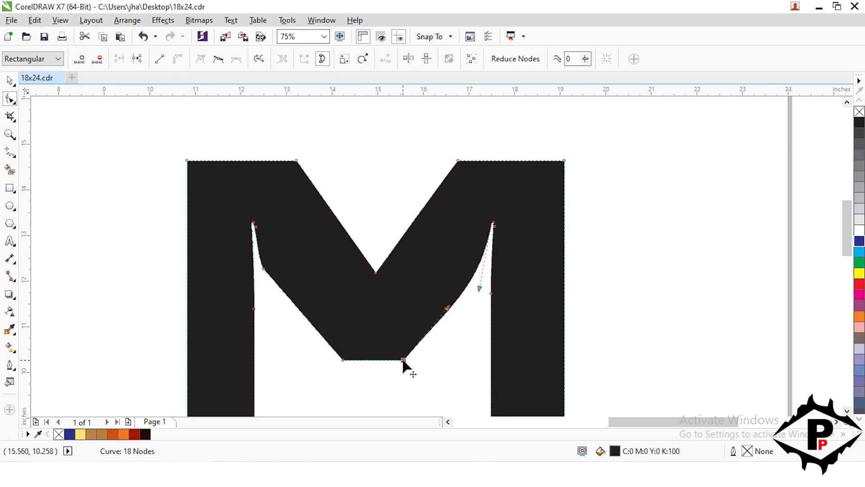
{"action": "left_click", "coordinate": [160, 59]}
{"action": "double_click", "coordinate": [263, 269]}
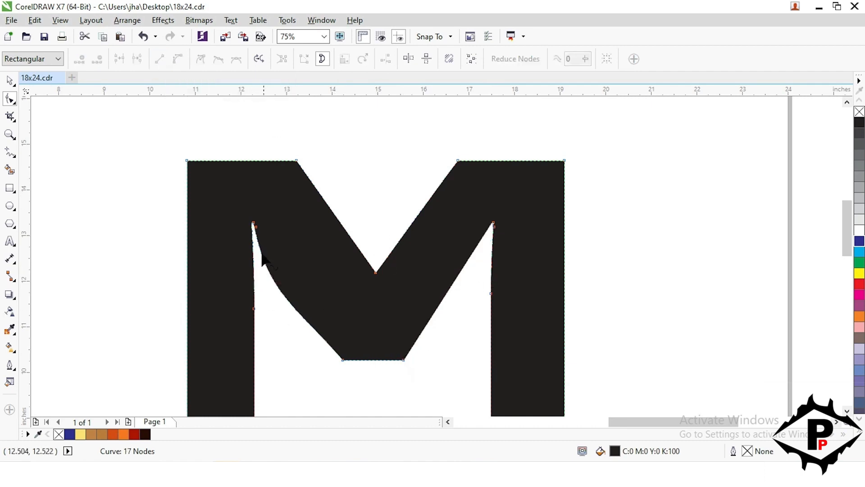
{"action": "left_click", "coordinate": [342, 360]}
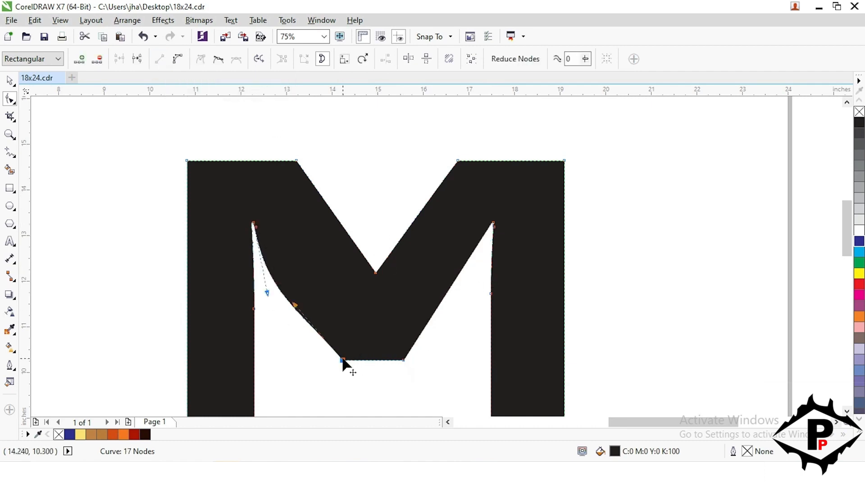
{"action": "left_click", "coordinate": [256, 227]}
{"action": "key", "text": "Delete"}
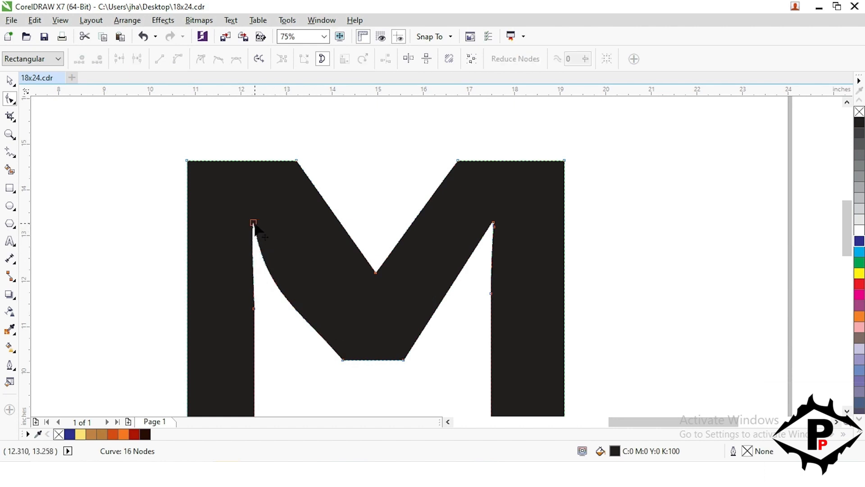
{"action": "left_click", "coordinate": [161, 59]}
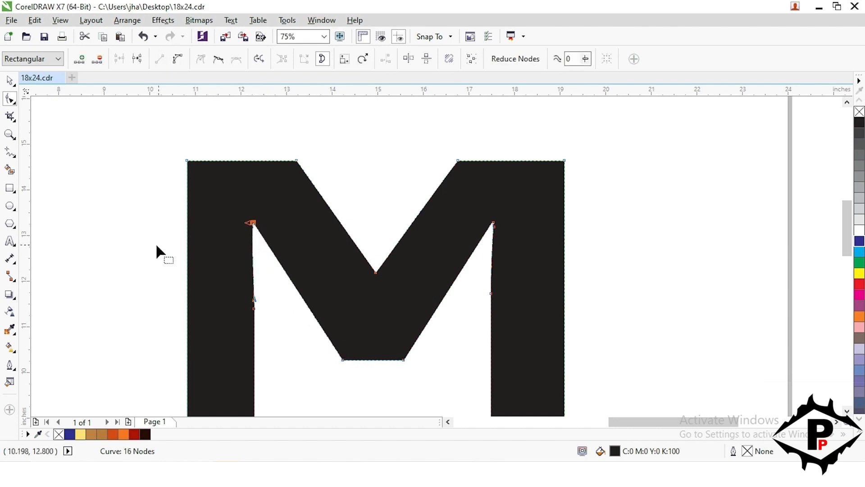
Straighten the inner edge of the M's left leg by converting it to a line and deleting its middle node.
{"action": "left_click_drag", "start_coordinate": [156, 243], "coordinate": [172, 166]}
{"action": "left_click_drag", "start_coordinate": [265, 183], "coordinate": [287, 254]}
{"action": "left_click", "coordinate": [159, 59]}
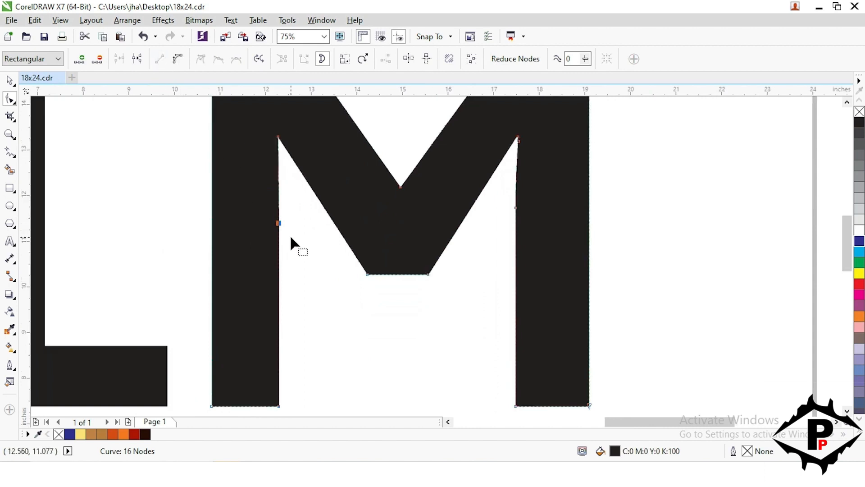
{"action": "double_click", "coordinate": [279, 222]}
{"action": "left_click_drag", "start_coordinate": [286, 267], "coordinate": [288, 247]}
Delete the extra nodes on the inner edge of the M's right leg and convert the edge to a straight line.
{"action": "mouse_move", "coordinate": [534, 192]}
{"action": "left_mouse_down"}
{"action": "mouse_move", "coordinate": [525, 213]}
{"action": "mouse_move", "coordinate": [522, 193]}
{"action": "left_mouse_up"}
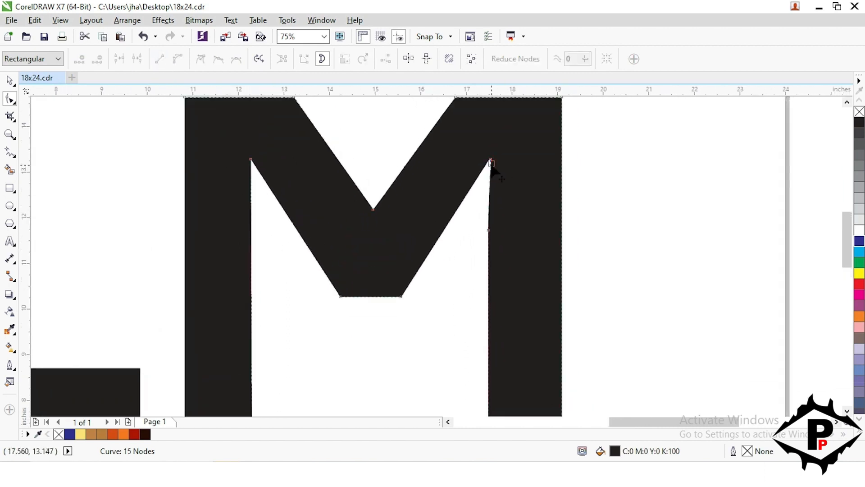
{"action": "double_click", "coordinate": [491, 162]}
{"action": "double_click", "coordinate": [488, 230]}
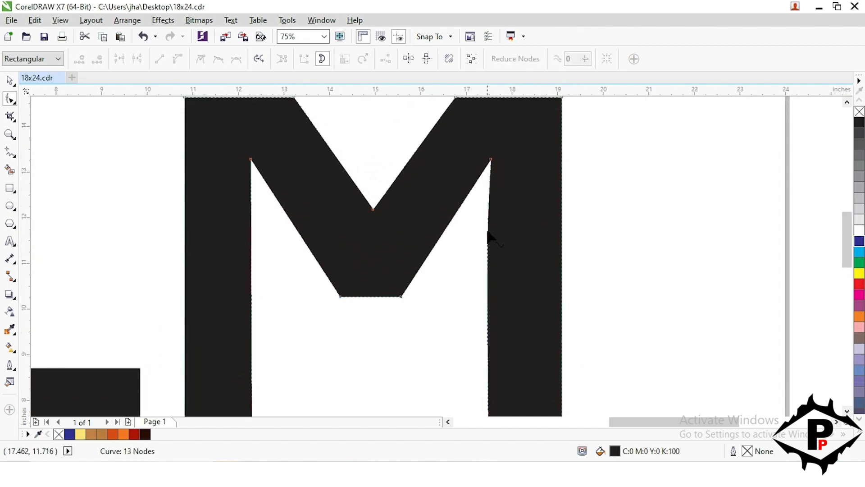
{"action": "scroll", "coordinate": [493, 208], "scroll_direction": "down", "scroll_amount": 2}
{"action": "scroll", "coordinate": [496, 162], "scroll_direction": "up", "scroll_amount": 2}
{"action": "left_click", "coordinate": [491, 159]}
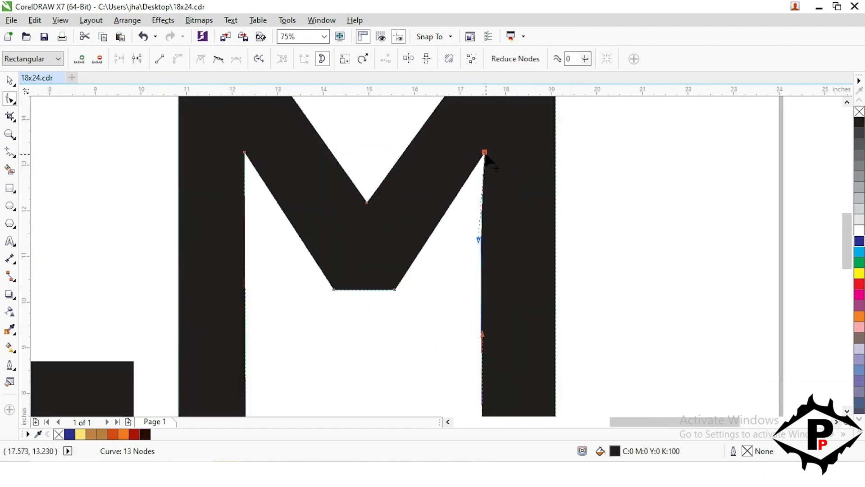
{"action": "scroll", "coordinate": [418, 183], "scroll_direction": "down", "scroll_amount": 2}
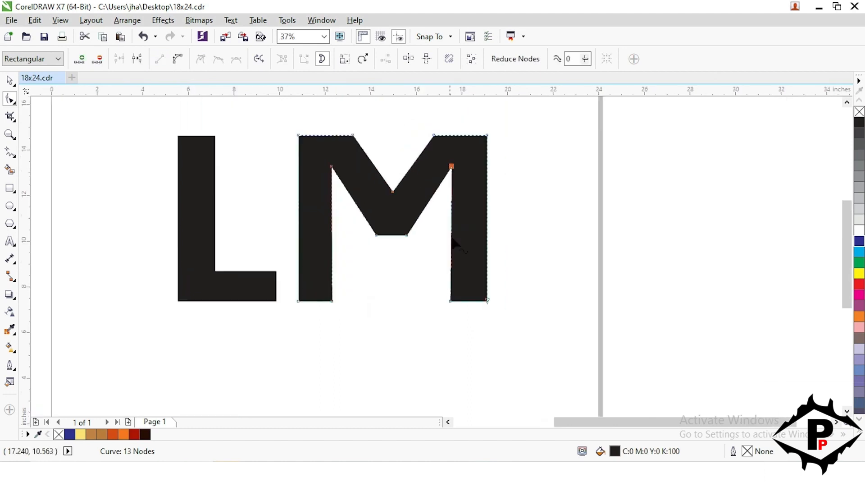
{"action": "left_click", "coordinate": [380, 271]}
{"action": "left_click_drag", "start_coordinate": [340, 220], "coordinate": [340, 231]}
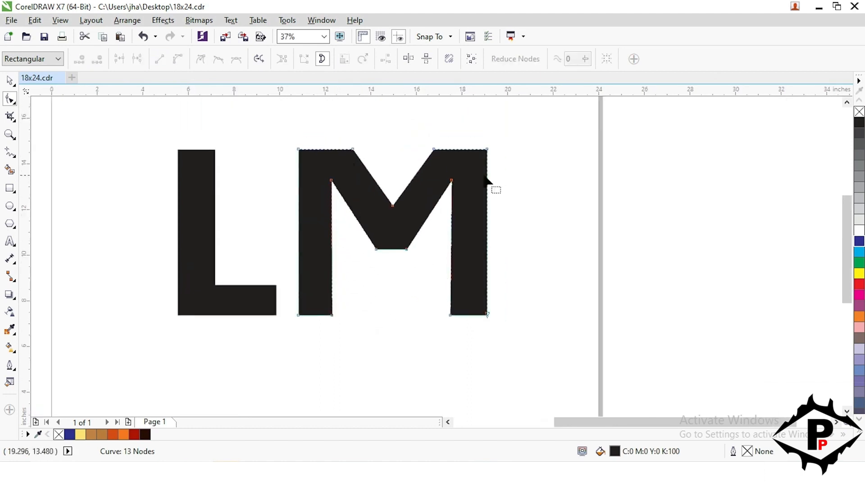
{"action": "left_click_drag", "start_coordinate": [393, 217], "coordinate": [381, 225]}
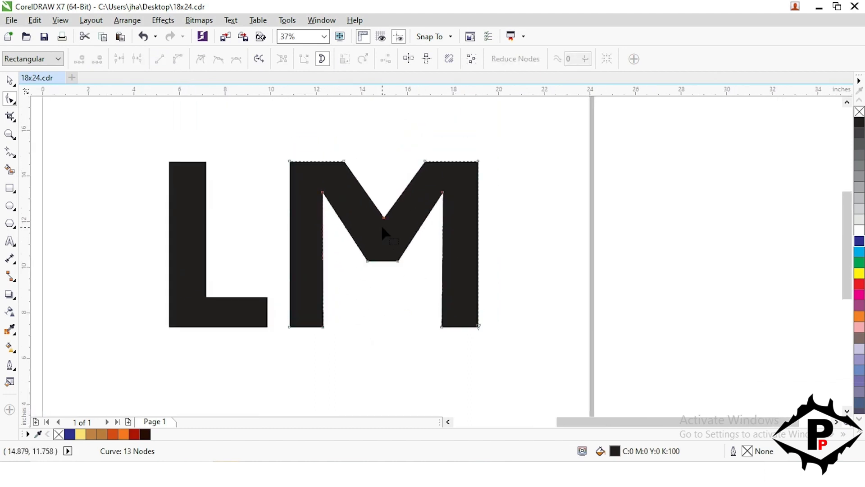
Convert the top edge of the M's left leg to a curve and bow it upward into an arch.
{"action": "left_click", "coordinate": [10, 81]}
{"action": "left_click", "coordinate": [302, 139]}
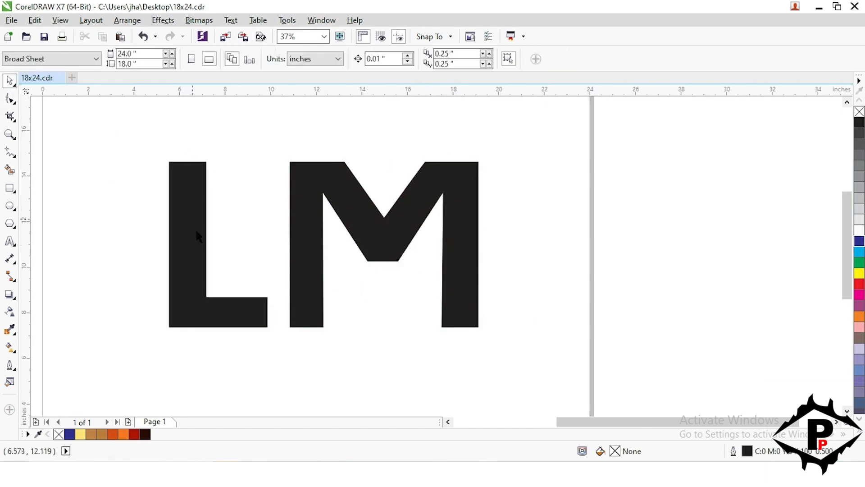
{"action": "left_click", "coordinate": [318, 173]}
{"action": "scroll", "coordinate": [318, 173], "scroll_direction": "up", "scroll_amount": 1}
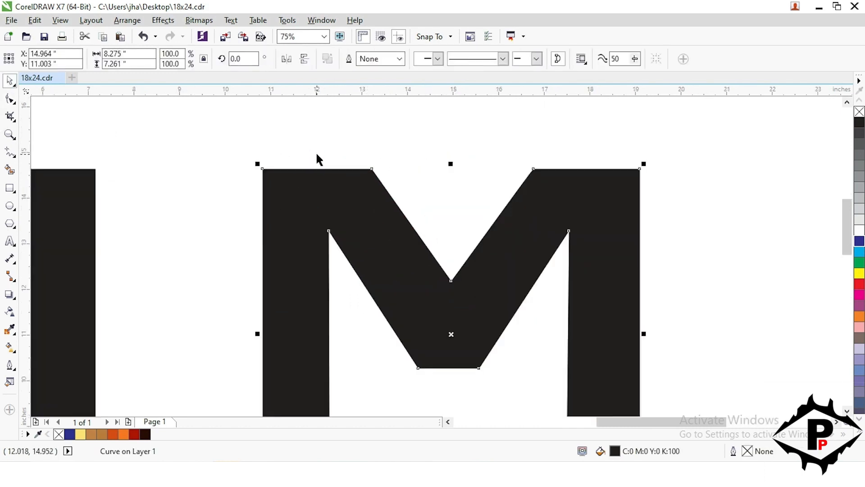
{"action": "left_click", "coordinate": [10, 100]}
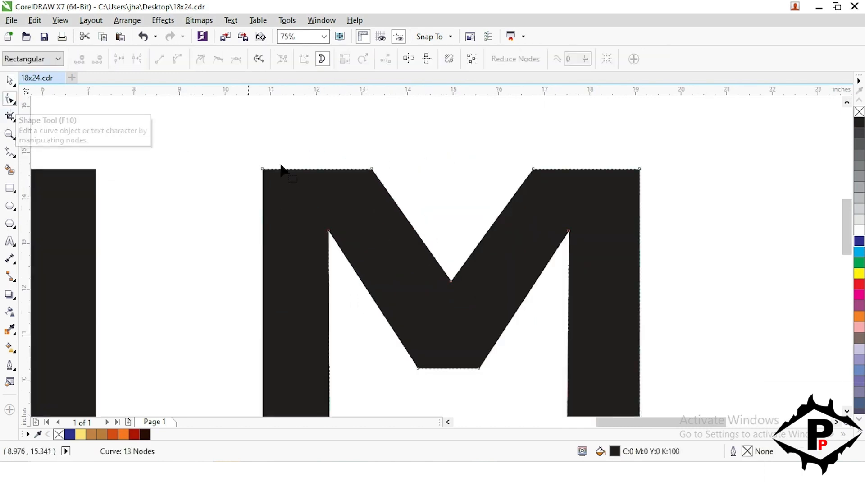
{"action": "left_click", "coordinate": [313, 170]}
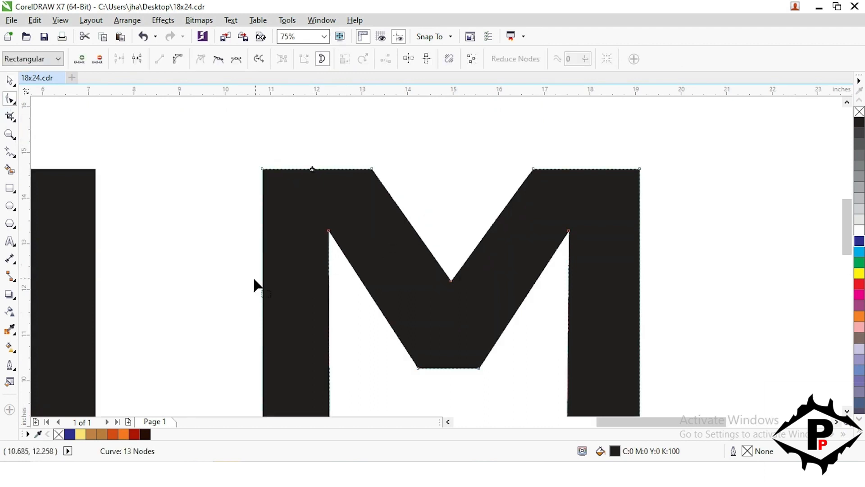
{"action": "left_click", "coordinate": [178, 60]}
{"action": "left_click_drag", "start_coordinate": [320, 169], "coordinate": [319, 145]}
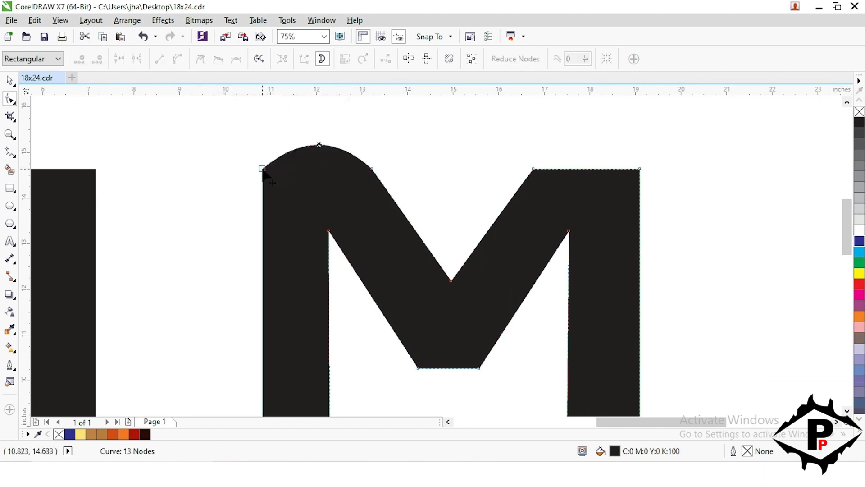
Adjust the curve handles at both ends of the M's left arch, with a vertical handle at its outer corner.
{"action": "left_click", "coordinate": [262, 170]}
{"action": "left_click_drag", "start_coordinate": [299, 139], "coordinate": [262, 128]}
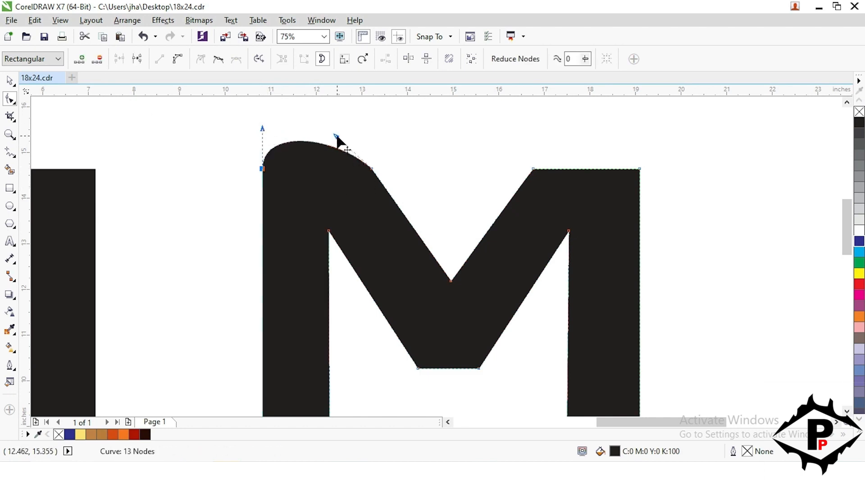
{"action": "left_click_drag", "start_coordinate": [336, 135], "coordinate": [335, 125]}
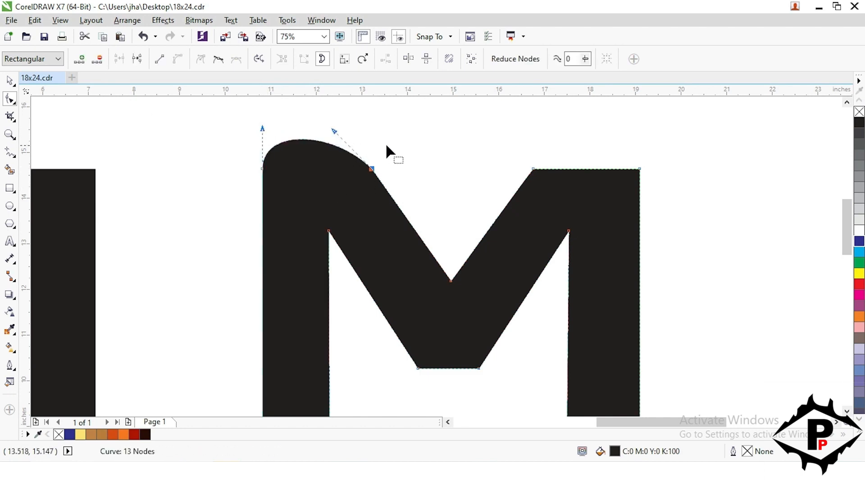
Place a horizontal guideline at the peak of the M's left arch.
{"action": "left_click", "coordinate": [386, 145]}
{"action": "left_click_drag", "start_coordinate": [438, 224], "coordinate": [399, 246]}
{"action": "left_click_drag", "start_coordinate": [395, 93], "coordinate": [408, 162]}
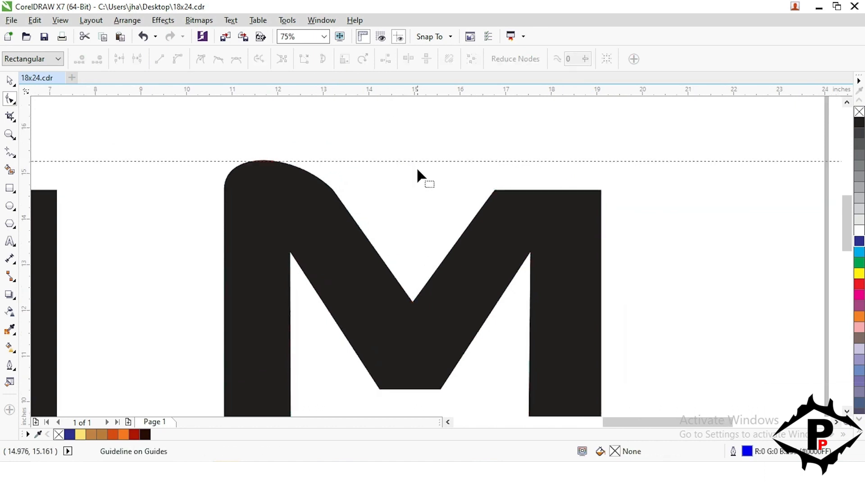
Convert the top edge of the M's right leg to a curve and bow it upward into an arch.
{"action": "left_click", "coordinate": [547, 193]}
{"action": "left_click", "coordinate": [551, 190]}
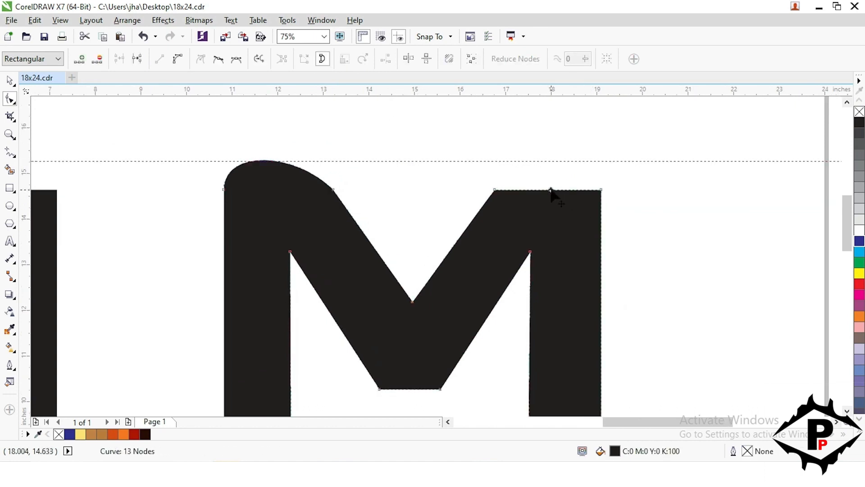
{"action": "left_click", "coordinate": [181, 63]}
{"action": "left_click_drag", "start_coordinate": [555, 191], "coordinate": [601, 148]}
Adjust the curve handles of the M's right arch so its peak meets the guideline, keeping the outer corner's handle vertical.
{"action": "left_click", "coordinate": [600, 190]}
{"action": "left_click_drag", "start_coordinate": [533, 157], "coordinate": [517, 152]}
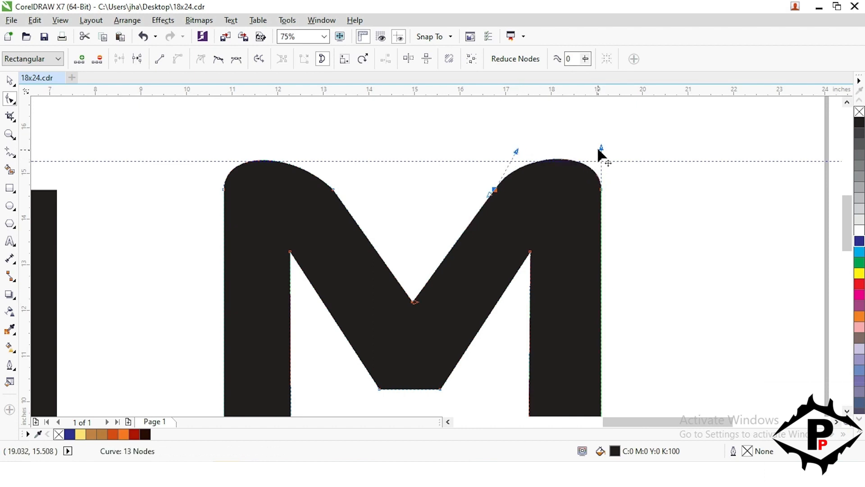
{"action": "left_click_drag", "start_coordinate": [601, 148], "coordinate": [601, 152]}
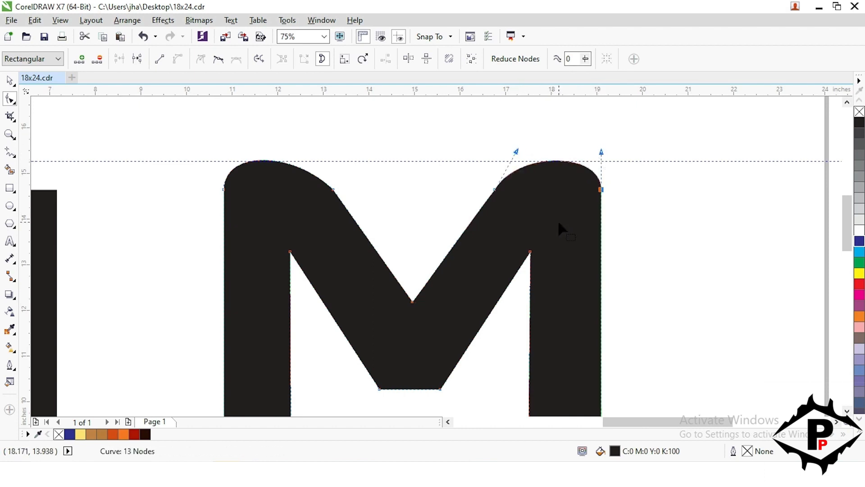
Delete the horizontal guideline above the M.
{"action": "left_click", "coordinate": [415, 177]}
{"action": "key", "text": "space"}
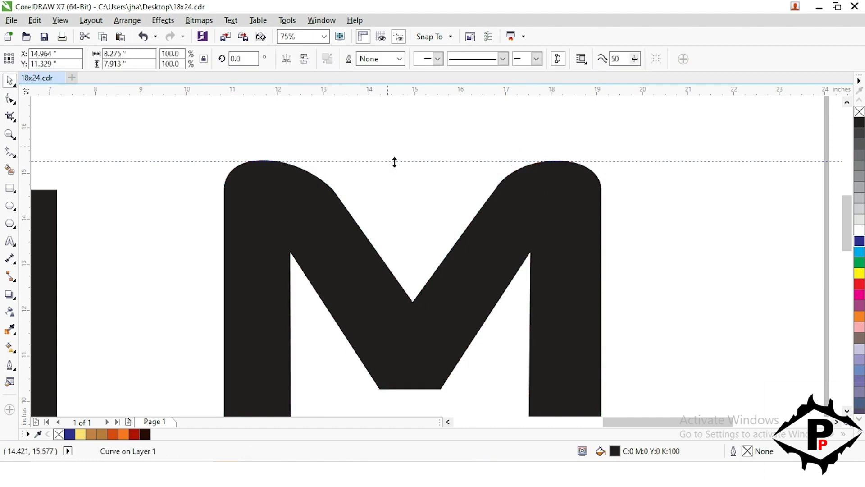
{"action": "left_click", "coordinate": [399, 162]}
{"action": "key", "text": "Delete"}
{"action": "scroll", "coordinate": [398, 160], "scroll_direction": "down", "scroll_amount": 1}
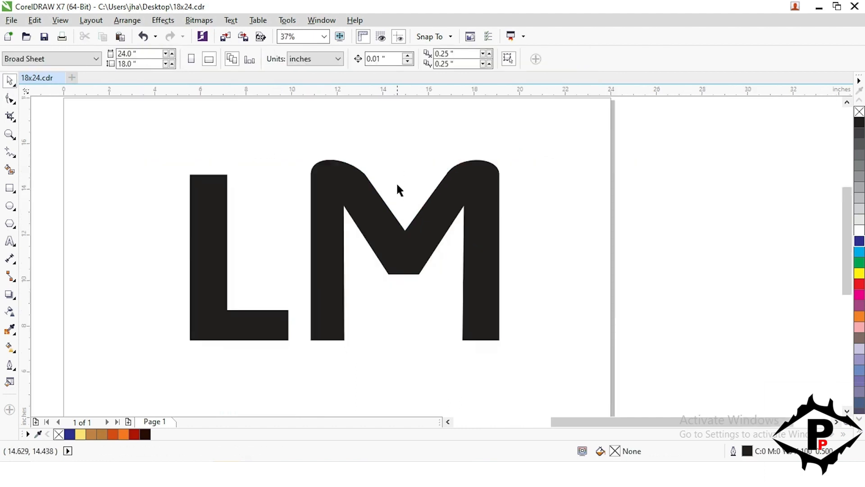
Convert the flat bottom edge of the M's central V to a curve and bow it downward into a rounded tip.
{"action": "scroll", "coordinate": [406, 275], "scroll_direction": "up", "scroll_amount": 1}
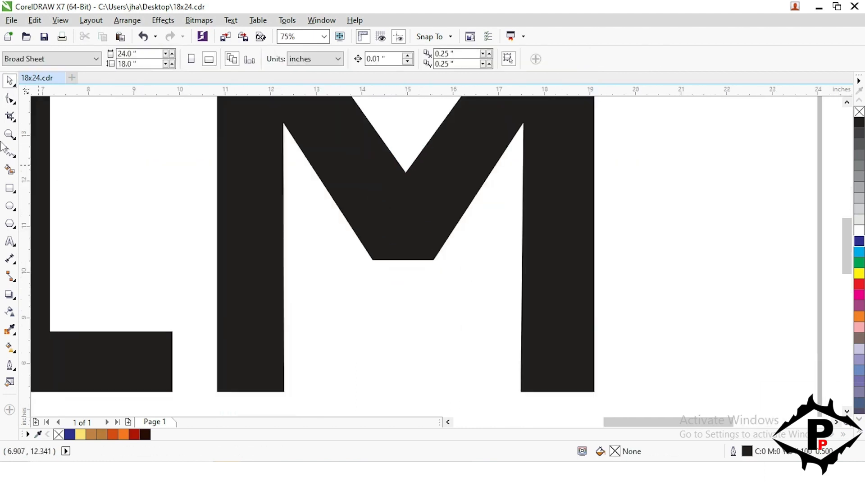
{"action": "left_click", "coordinate": [10, 99]}
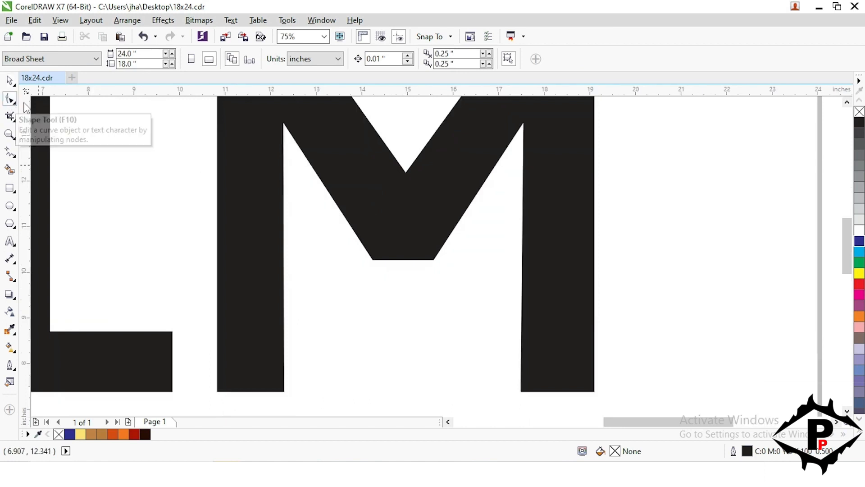
{"action": "left_click", "coordinate": [402, 259]}
{"action": "left_click", "coordinate": [400, 260]}
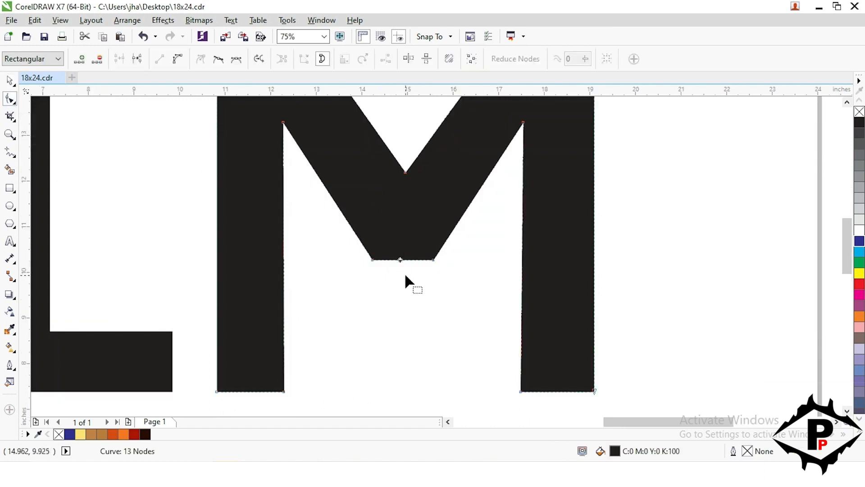
{"action": "left_click", "coordinate": [179, 59]}
{"action": "scroll", "coordinate": [421, 274], "scroll_direction": "up", "scroll_amount": 1}
{"action": "left_click_drag", "start_coordinate": [389, 243], "coordinate": [384, 268]}
{"action": "scroll", "coordinate": [387, 269], "scroll_direction": "up", "scroll_amount": 1}
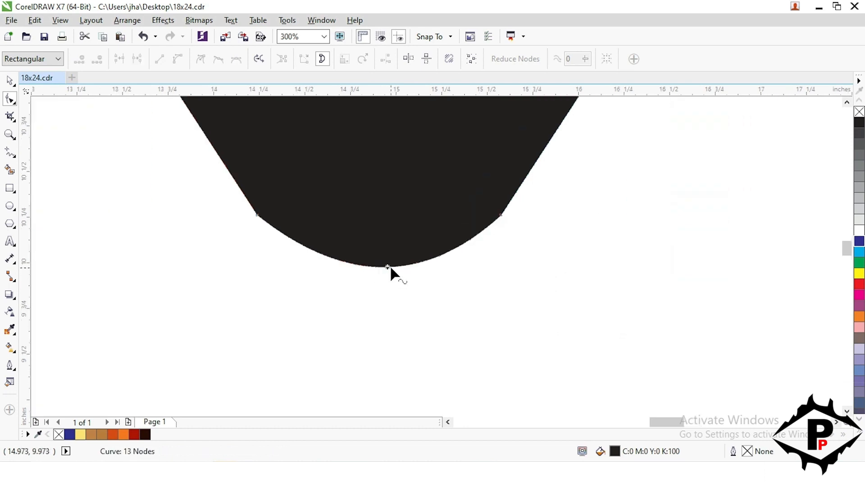
{"action": "scroll", "coordinate": [392, 270], "scroll_direction": "down", "scroll_amount": 1}
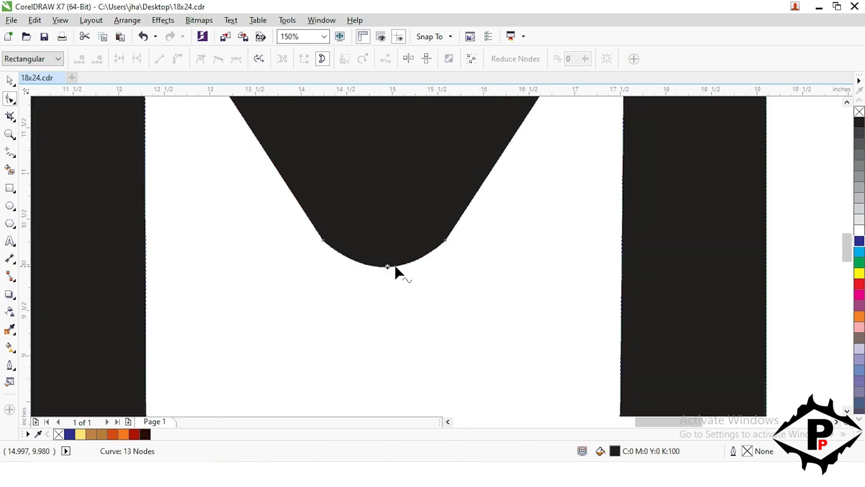
Delete the two nodes at the ends of the V's curved tip to smooth it, and deselect the M.
{"action": "left_click", "coordinate": [446, 243]}
{"action": "left_click", "coordinate": [324, 241]}
{"action": "key", "text": "Delete"}
{"action": "scroll", "coordinate": [332, 247], "scroll_direction": "down", "scroll_amount": 2}
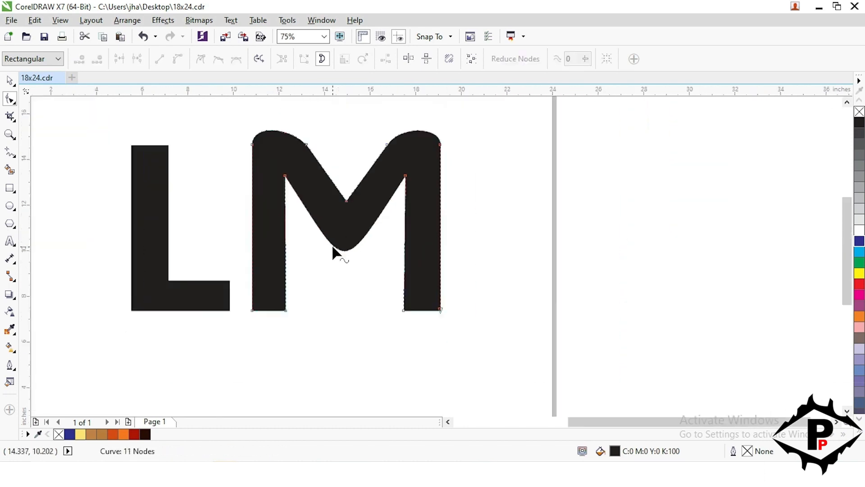
{"action": "left_click", "coordinate": [9, 80]}
{"action": "left_click", "coordinate": [312, 246]}
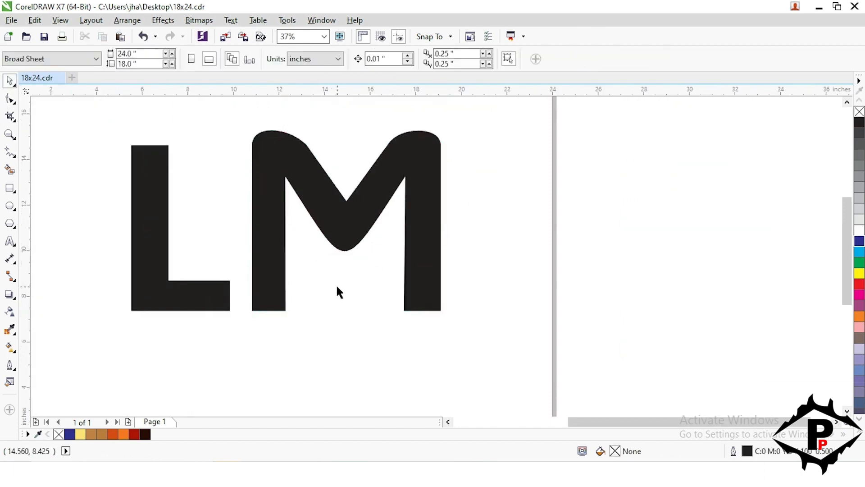
{"action": "scroll", "coordinate": [336, 282], "scroll_direction": "down", "scroll_amount": 1}
{"action": "scroll", "coordinate": [336, 271], "scroll_direction": "up", "scroll_amount": 1}
{"action": "left_click_drag", "start_coordinate": [319, 287], "coordinate": [352, 286]}
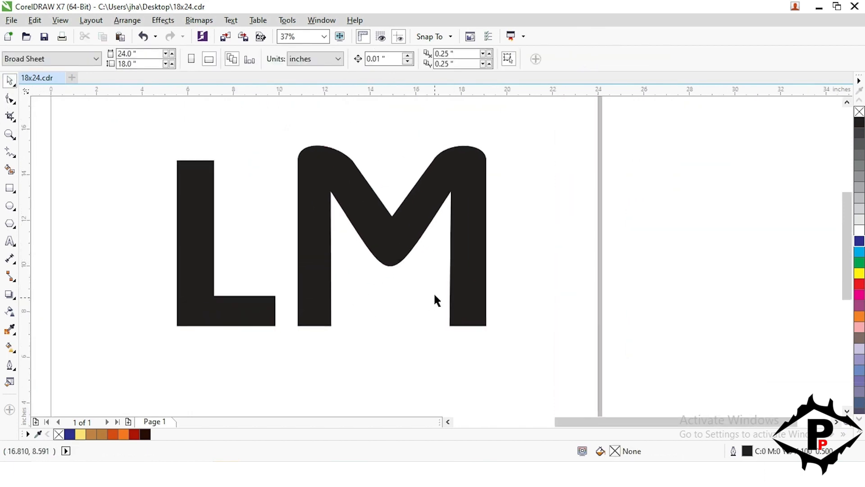
Add a node near the foot of the M's left leg on each side and pull both bottom corners outward into a flared serif.
{"action": "left_click", "coordinate": [326, 318]}
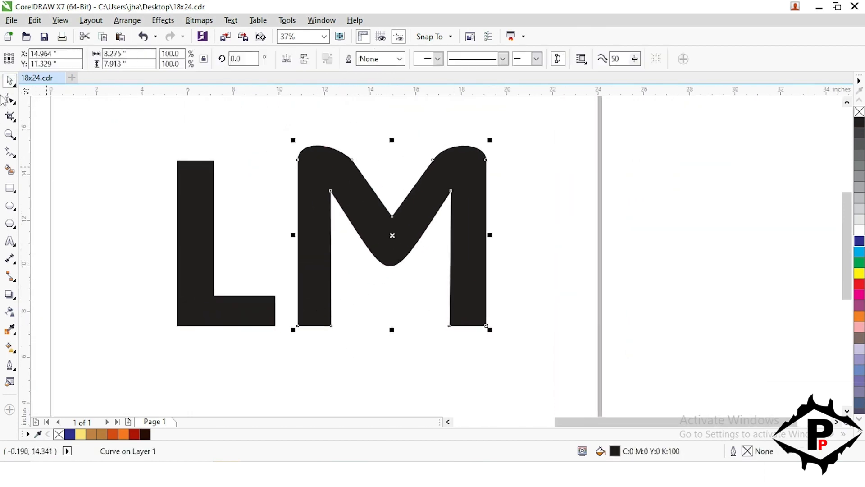
{"action": "left_click", "coordinate": [12, 102]}
{"action": "scroll", "coordinate": [322, 321], "scroll_direction": "up", "scroll_amount": 2}
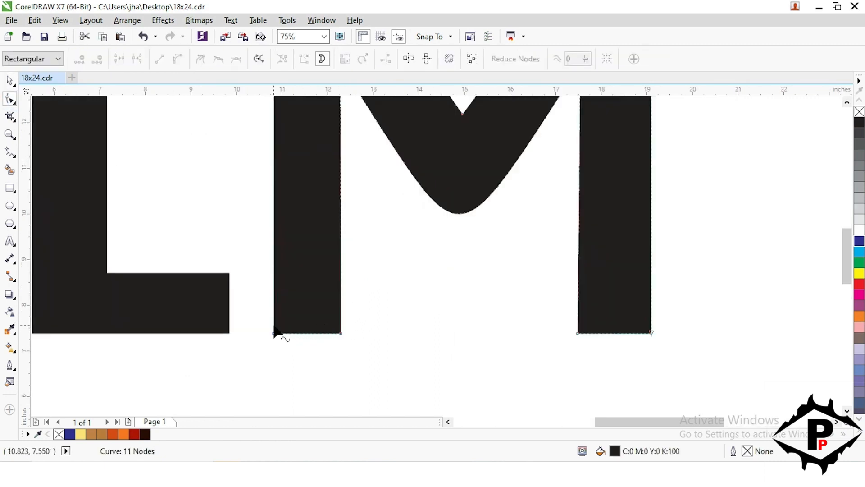
{"action": "double_click", "coordinate": [274, 321]}
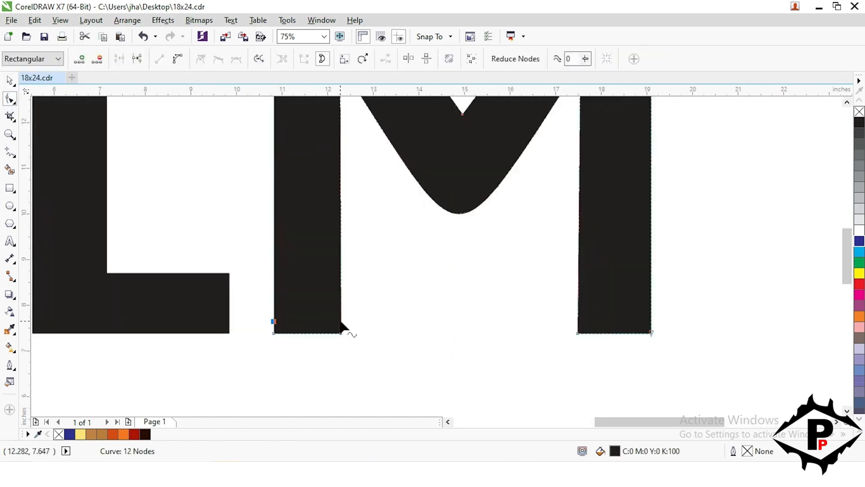
{"action": "scroll", "coordinate": [343, 331], "scroll_direction": "up", "scroll_amount": 2}
{"action": "left_click_drag", "start_coordinate": [337, 336], "coordinate": [365, 336]}
{"action": "left_click_drag", "start_coordinate": [202, 336], "coordinate": [178, 336]}
{"action": "scroll", "coordinate": [209, 307], "scroll_direction": "down", "scroll_amount": 2}
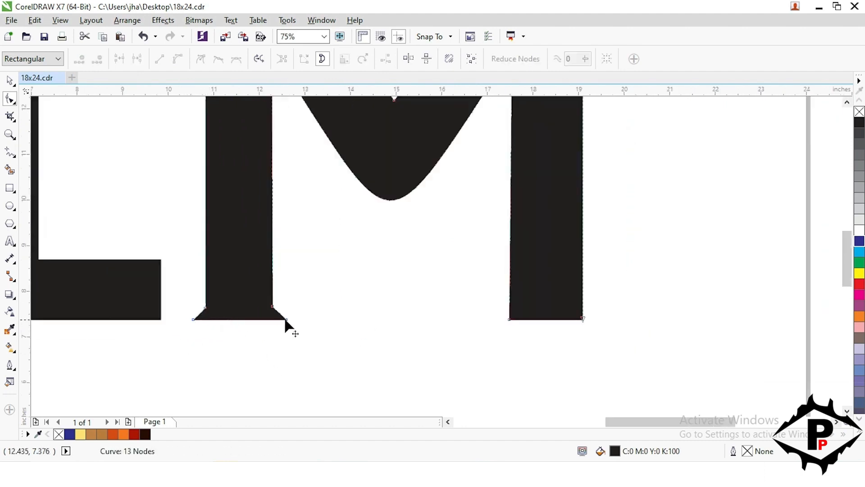
Place a horizontal guideline at the left serif's upper nodes and add matching nodes on both sides of the M's right leg.
{"action": "left_click_drag", "start_coordinate": [390, 134], "coordinate": [443, 312]}
{"action": "scroll", "coordinate": [506, 316], "scroll_direction": "up", "scroll_amount": 2}
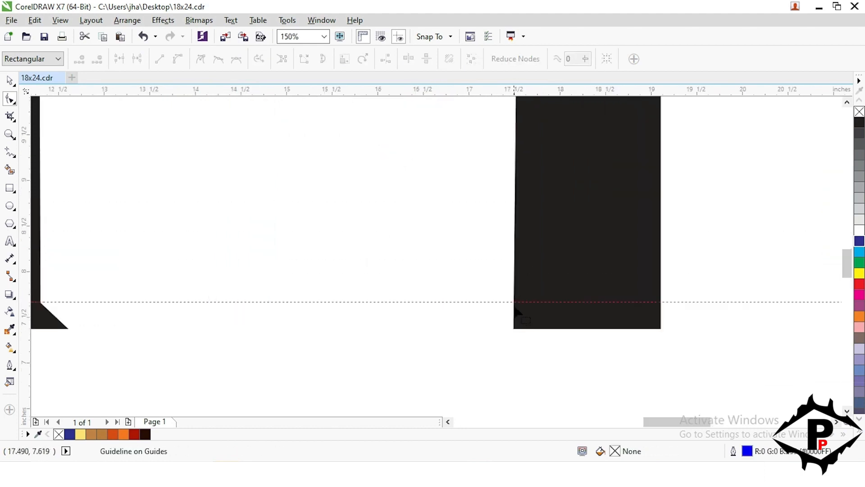
{"action": "scroll", "coordinate": [515, 310], "scroll_direction": "up", "scroll_amount": 1}
{"action": "left_click", "coordinate": [514, 299]}
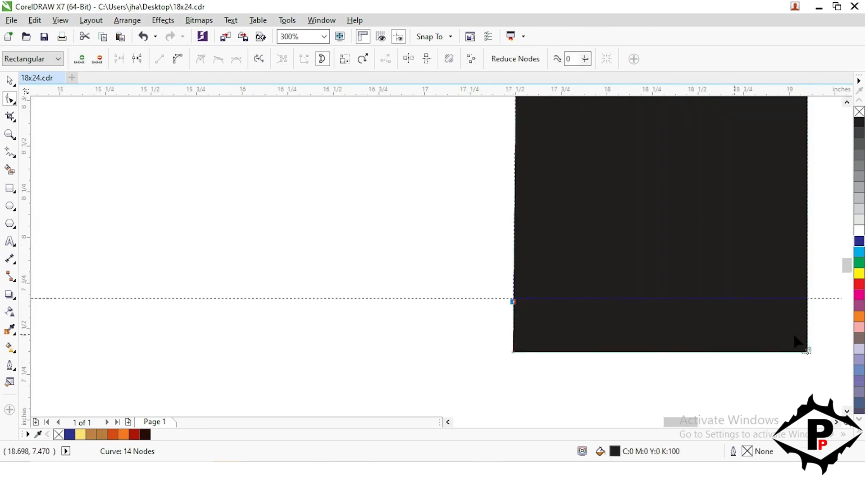
{"action": "double_click", "coordinate": [808, 298]}
{"action": "left_click_drag", "start_coordinate": [739, 313], "coordinate": [576, 293]}
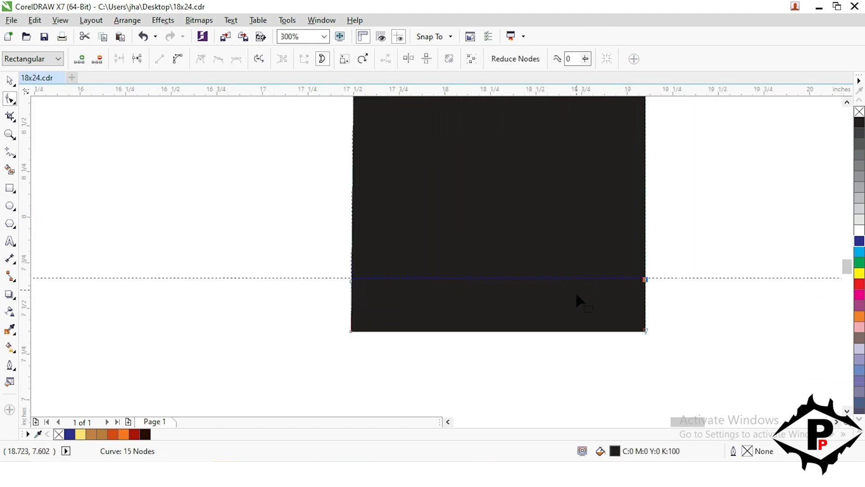
Pull both bottom corners of the M's right leg outward to form a flared serif matching the left leg.
{"action": "scroll", "coordinate": [620, 324], "scroll_direction": "down", "scroll_amount": 1}
{"action": "left_click_drag", "start_coordinate": [631, 327], "coordinate": [660, 327]}
{"action": "left_click_drag", "start_coordinate": [485, 327], "coordinate": [459, 327]}
{"action": "scroll", "coordinate": [460, 328], "scroll_direction": "down", "scroll_amount": 1}
{"action": "scroll", "coordinate": [504, 336], "scroll_direction": "left", "scroll_amount": 1}
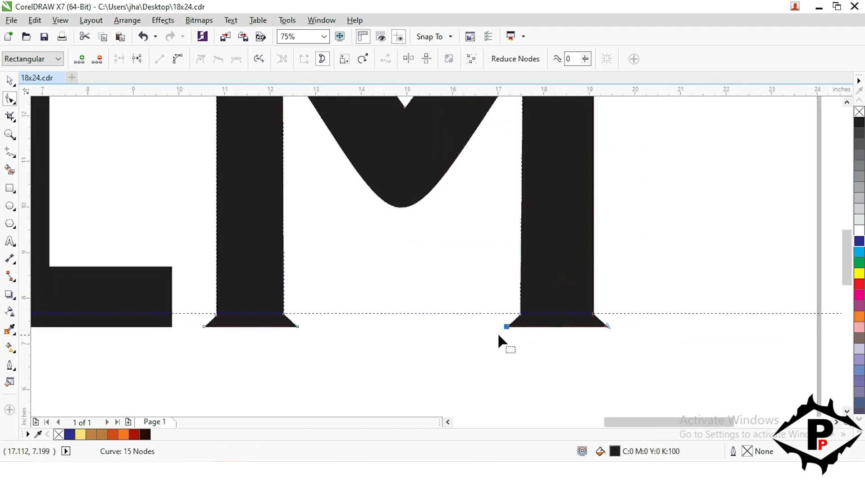
Delete the horizontal guideline across the M's serifs.
{"action": "key", "text": "space"}
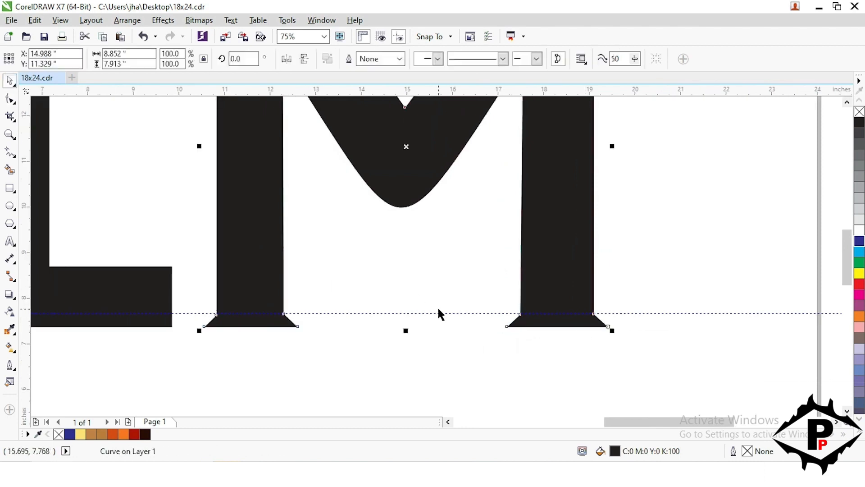
{"action": "left_click", "coordinate": [428, 313]}
{"action": "key", "text": "Delete"}
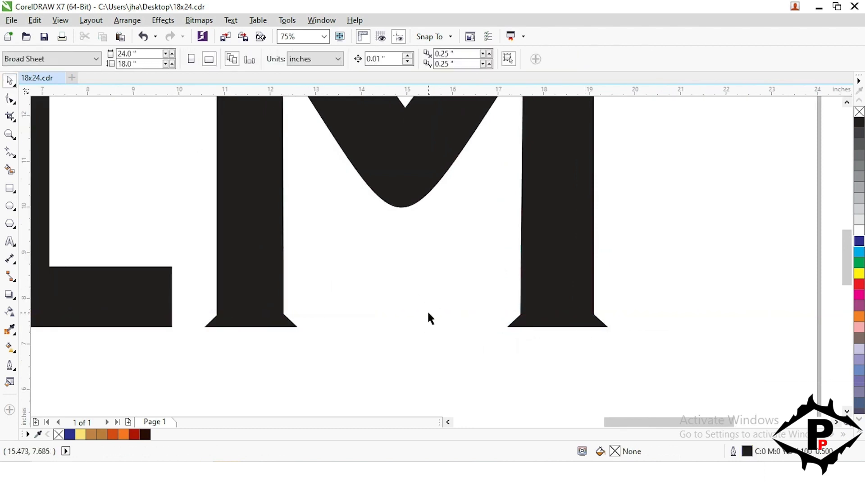
{"action": "scroll", "coordinate": [452, 316], "scroll_direction": "down", "scroll_amount": 2}
{"action": "scroll", "coordinate": [389, 280], "scroll_direction": "up", "scroll_amount": 1}
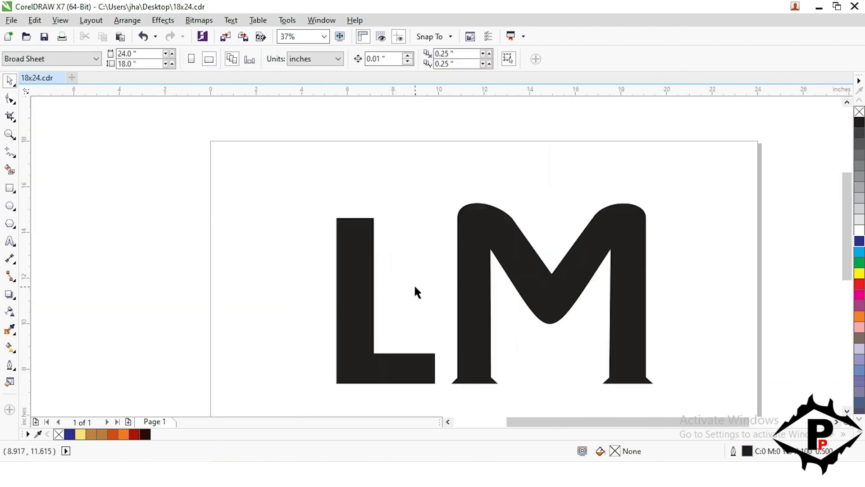
Add a node near the top of the L's outer edge and pull the top outer corner about 0.5 inches outward into a pointed serif.
{"action": "left_click", "coordinate": [358, 244]}
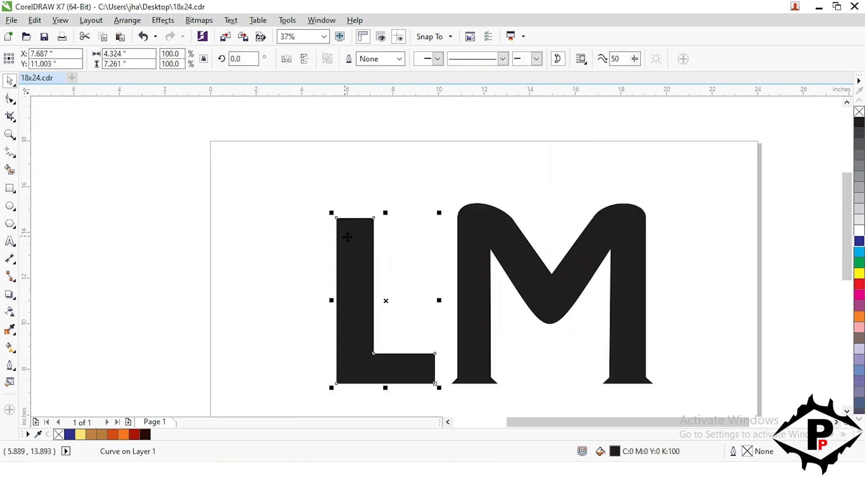
{"action": "left_click", "coordinate": [10, 99]}
{"action": "scroll", "coordinate": [327, 223], "scroll_direction": "up", "scroll_amount": 1}
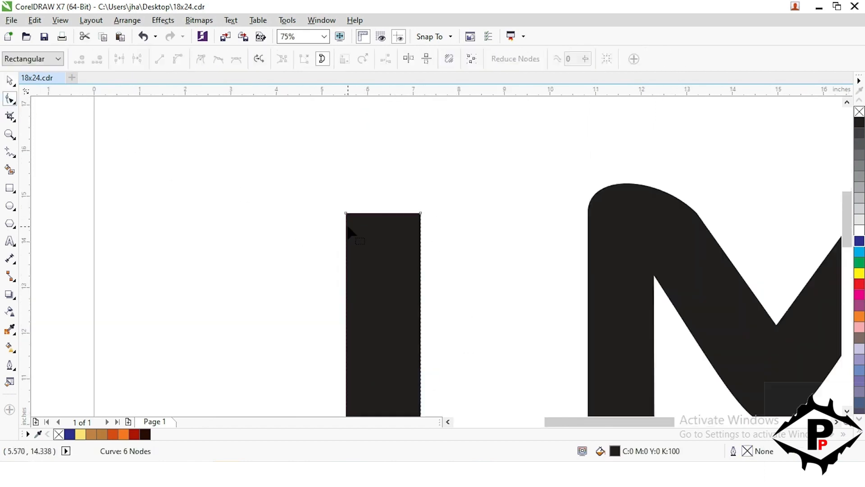
{"action": "double_click", "coordinate": [348, 225]}
{"action": "left_click_drag", "start_coordinate": [345, 214], "coordinate": [346, 234]}
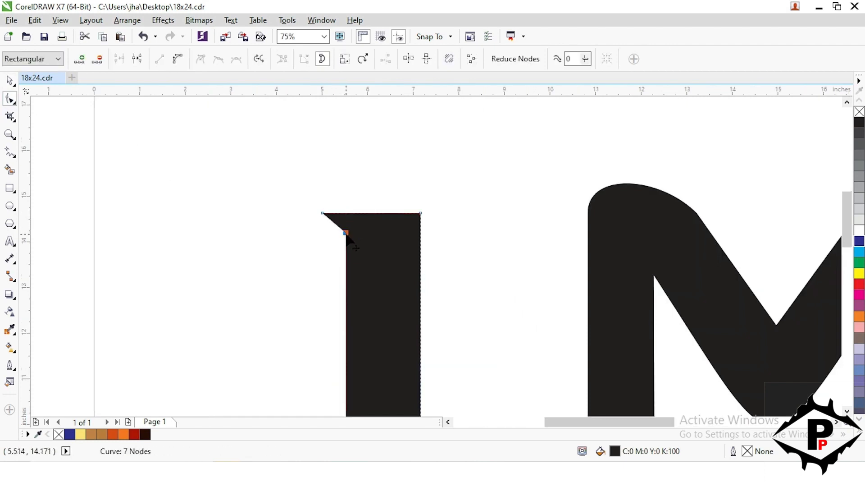
{"action": "scroll", "coordinate": [284, 212], "scroll_direction": "down", "scroll_amount": 1}
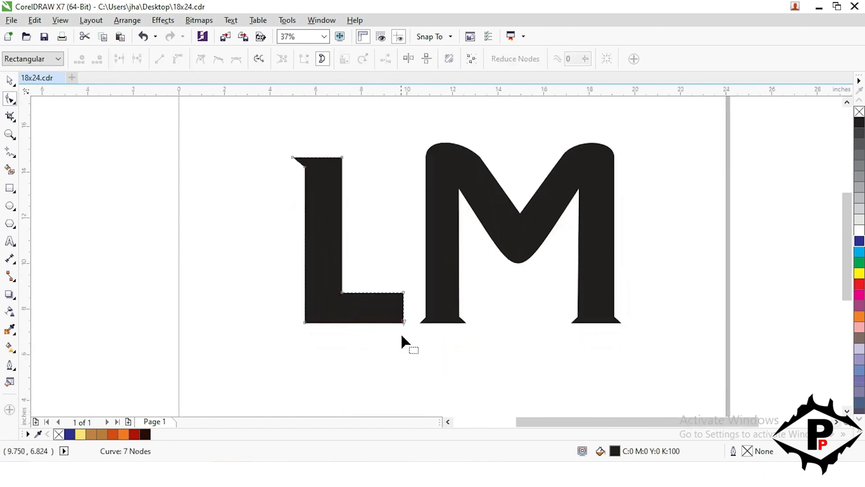
Add nodes on the upper and lower edges near the end of the L's foot, and pull its end corners up and down into a flare.
{"action": "scroll", "coordinate": [402, 336], "scroll_direction": "up", "scroll_amount": 2}
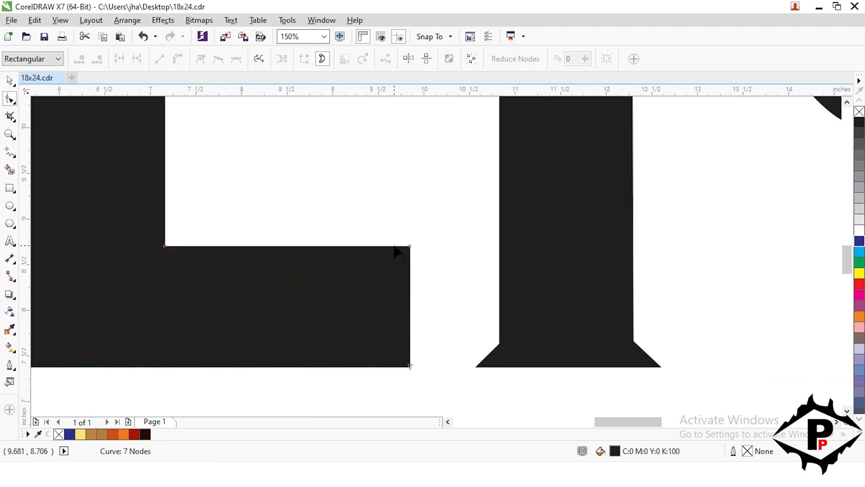
{"action": "double_click", "coordinate": [394, 246]}
{"action": "double_click", "coordinate": [395, 367]}
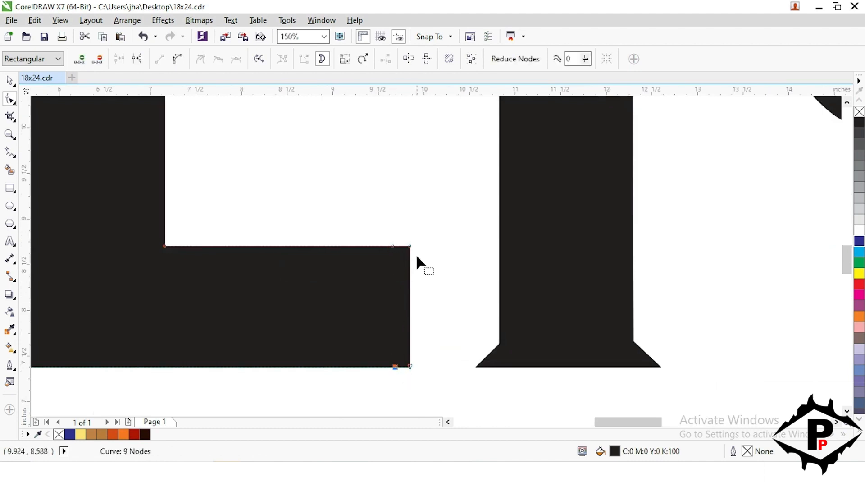
{"action": "left_click_drag", "start_coordinate": [410, 246], "coordinate": [409, 223]}
{"action": "left_click_drag", "start_coordinate": [409, 367], "coordinate": [390, 367]}
{"action": "left_click_drag", "start_coordinate": [393, 247], "coordinate": [390, 247]}
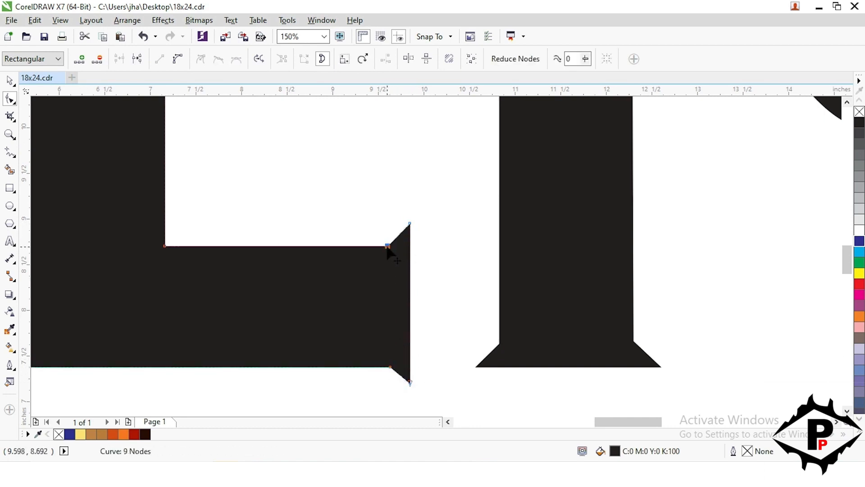
{"action": "scroll", "coordinate": [388, 261], "scroll_direction": "down", "scroll_amount": 2}
{"action": "left_click", "coordinate": [9, 81]}
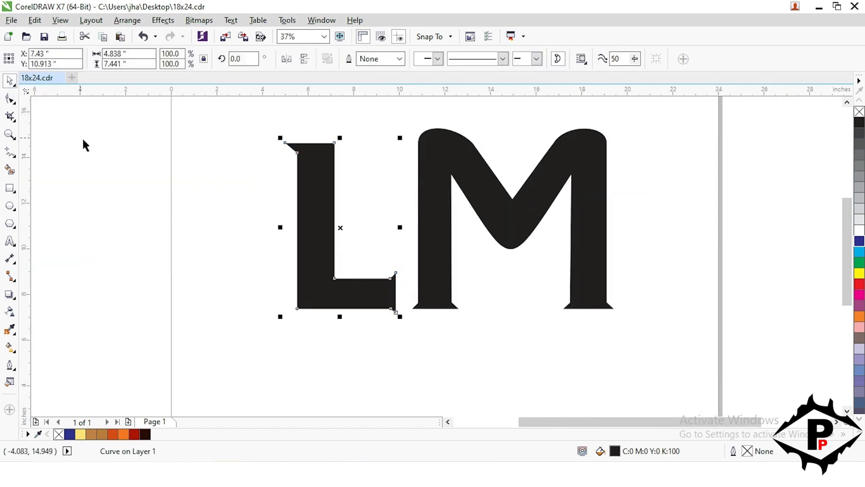
{"action": "left_click", "coordinate": [83, 139]}
{"action": "scroll", "coordinate": [281, 263], "scroll_direction": "down", "scroll_amount": 1}
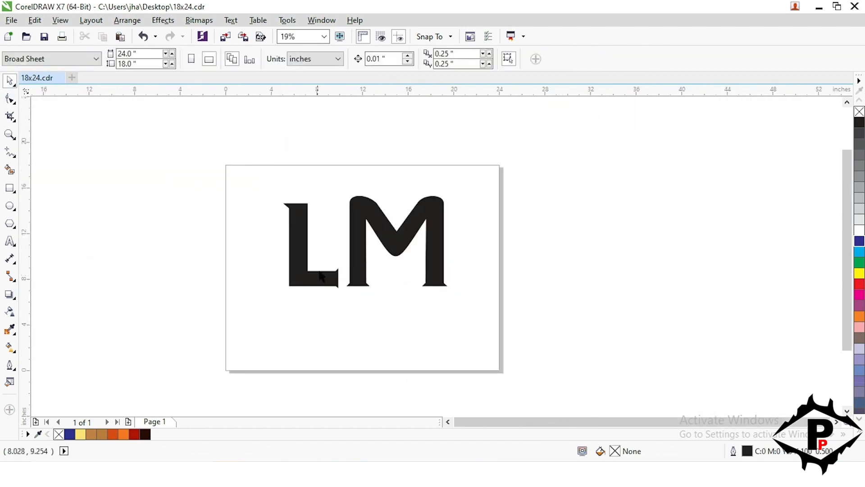
Move the M over the L so the letters overlap, centred at about X 7.4, Y 11.7 inches.
{"action": "left_click", "coordinate": [363, 257]}
{"action": "left_click_drag", "start_coordinate": [364, 259], "coordinate": [278, 255]}
{"action": "left_click_drag", "start_coordinate": [280, 256], "coordinate": [280, 256]}
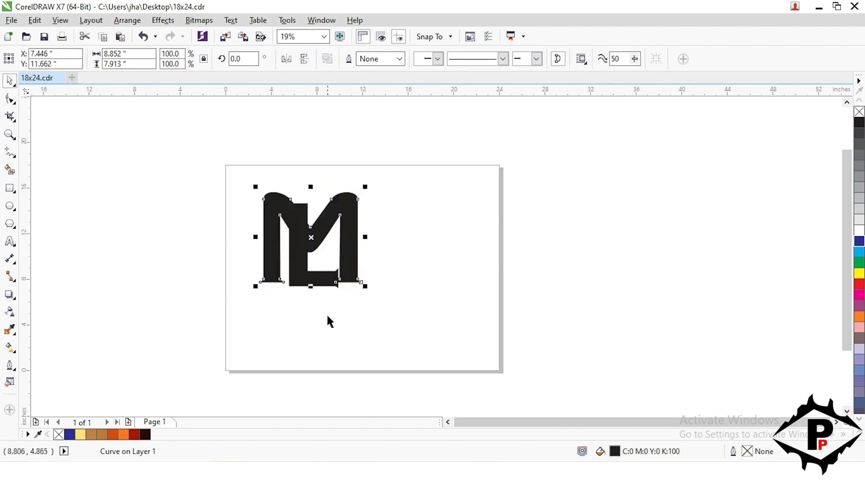
Raise the L's top edge together with its serif about 1.4 inches so the stem stands above the M.
{"action": "scroll", "coordinate": [311, 253], "scroll_direction": "up", "scroll_amount": 2}
{"action": "left_click_drag", "start_coordinate": [343, 329], "coordinate": [347, 310]}
{"action": "scroll", "coordinate": [332, 344], "scroll_direction": "up", "scroll_amount": 1}
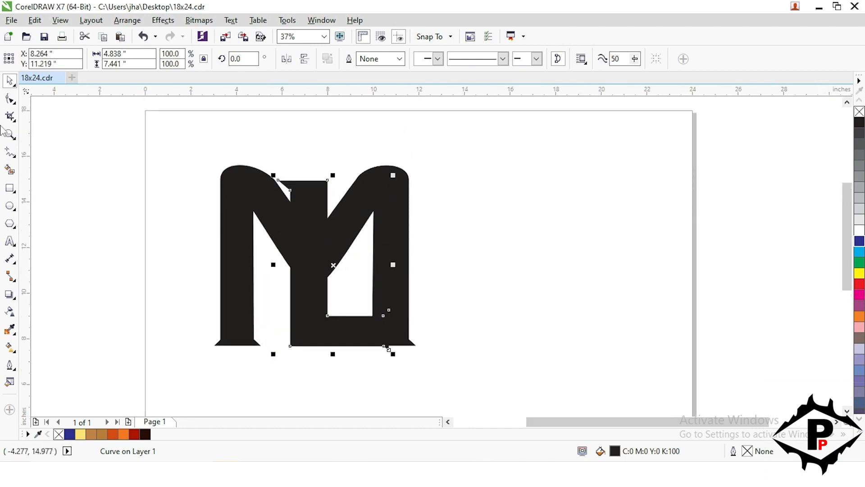
{"action": "left_click", "coordinate": [10, 99]}
{"action": "left_click_drag", "start_coordinate": [251, 140], "coordinate": [341, 224]}
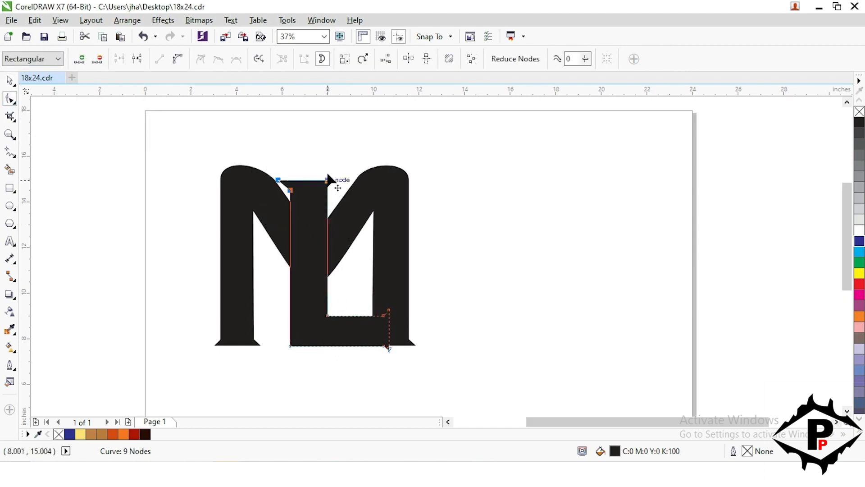
{"action": "left_click_drag", "start_coordinate": [328, 180], "coordinate": [328, 148]}
{"action": "left_click", "coordinate": [482, 252]}
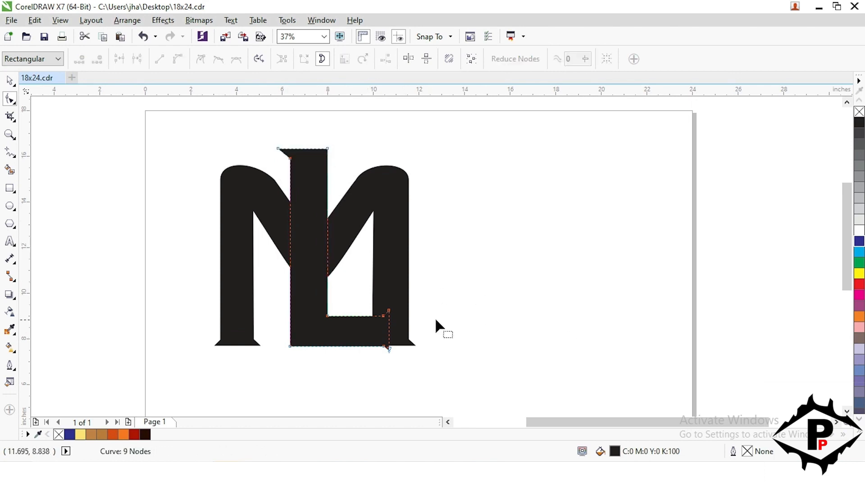
{"action": "key", "text": "space"}
{"action": "left_click", "coordinate": [120, 247]}
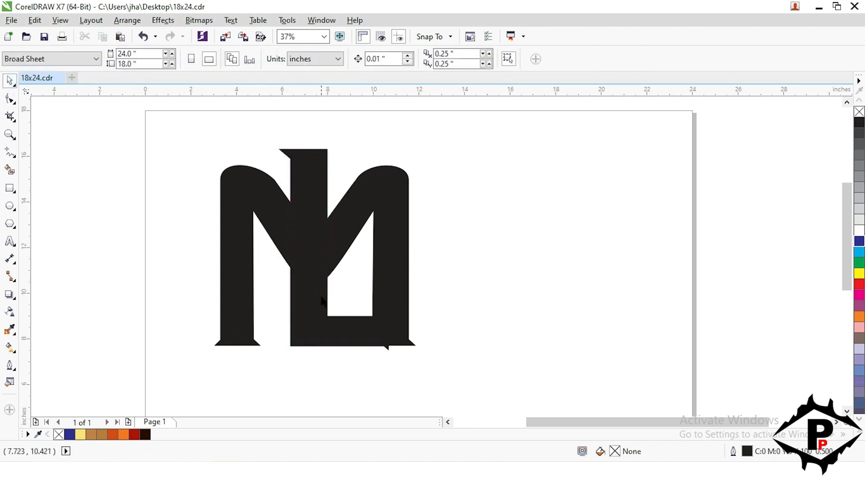
{"action": "left_click", "coordinate": [404, 314]}
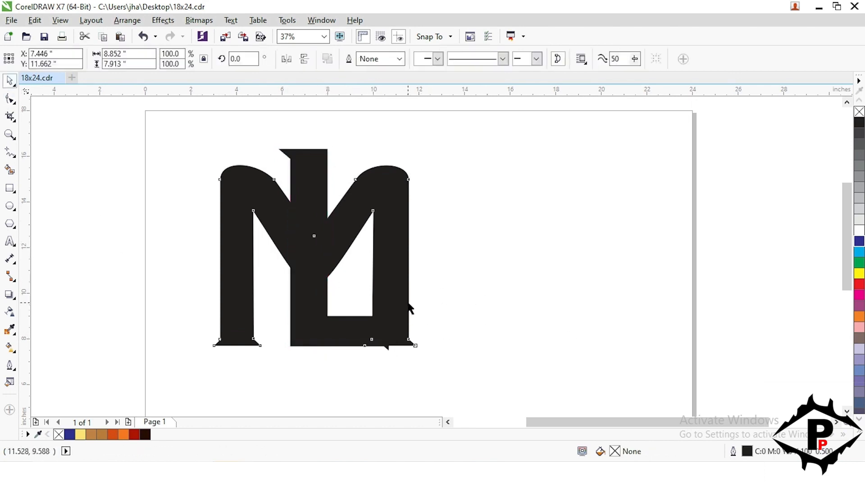
{"action": "left_click", "coordinate": [8, 102]}
{"action": "left_click", "coordinate": [45, 98]}
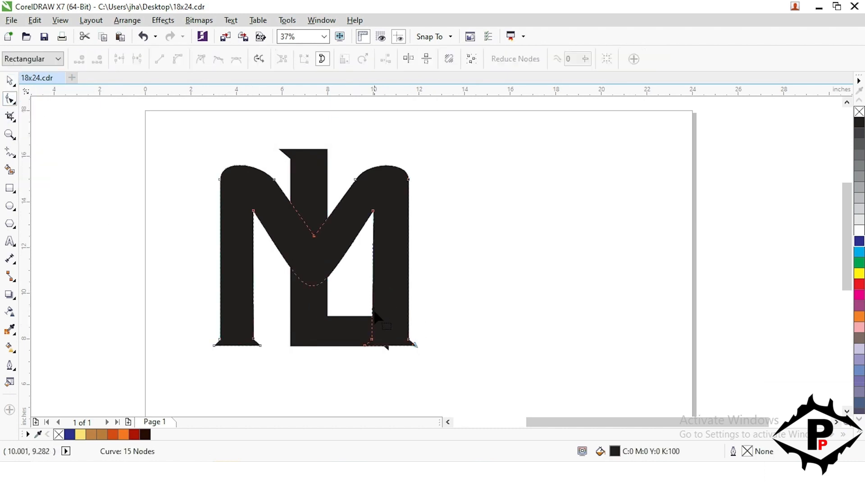
{"action": "key", "text": "space"}
{"action": "key", "text": "Escape"}
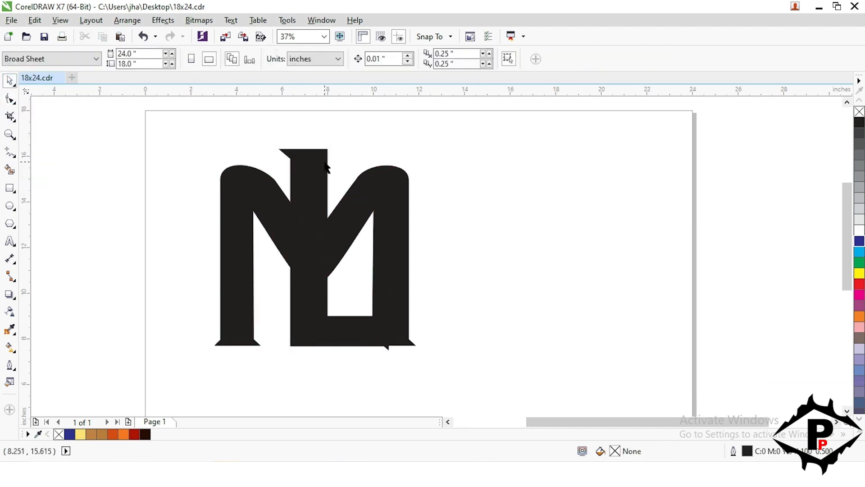
Try aligning the L and the M on a common vertical centre line.
{"action": "left_click", "coordinate": [327, 168]}
{"action": "left_click", "coordinate": [399, 189], "text": "shift"}
{"action": "key", "text": "c"}
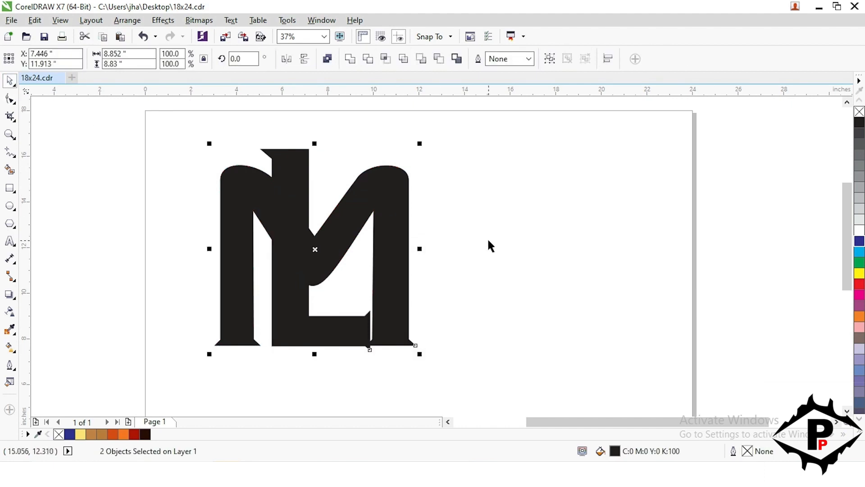
{"action": "key", "text": "ctrl+z"}
{"action": "left_click", "coordinate": [493, 244]}
Shift the L about 0.25 inches to the right so its stem is centred on the M's valley.
{"action": "left_click", "coordinate": [323, 193]}
{"action": "scroll", "coordinate": [321, 192], "scroll_direction": "up", "scroll_amount": 1}
{"action": "mouse_move", "coordinate": [310, 190]}
{"action": "left_mouse_down"}
{"action": "mouse_move", "coordinate": [317, 190]}
{"action": "mouse_move", "coordinate": [305, 187]}
{"action": "left_mouse_up"}
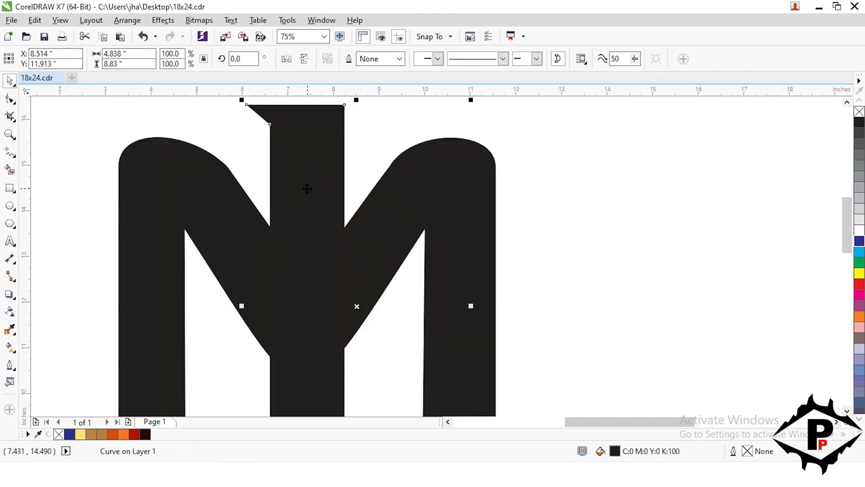
Raise the serifed foot of the M's right leg about 1.7 inches so it clears the L's foot.
{"action": "scroll", "coordinate": [305, 188], "scroll_direction": "down", "scroll_amount": 1}
{"action": "left_click", "coordinate": [431, 247]}
{"action": "left_click", "coordinate": [391, 295]}
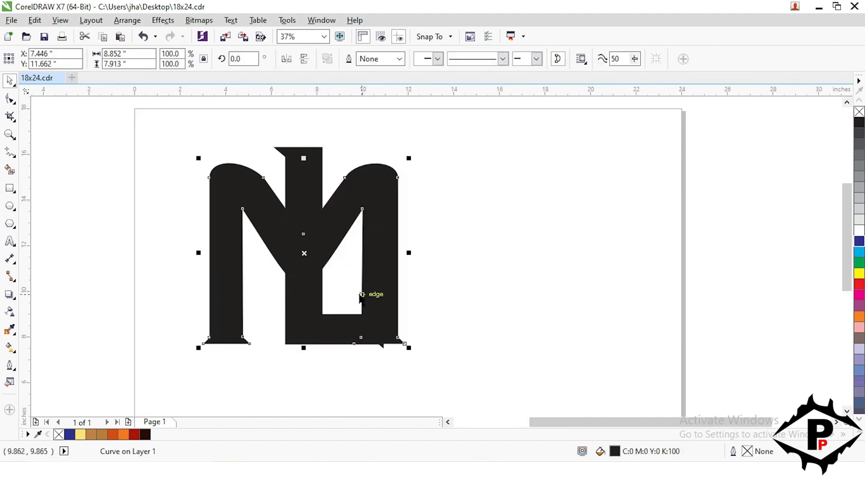
{"action": "left_click", "coordinate": [10, 100]}
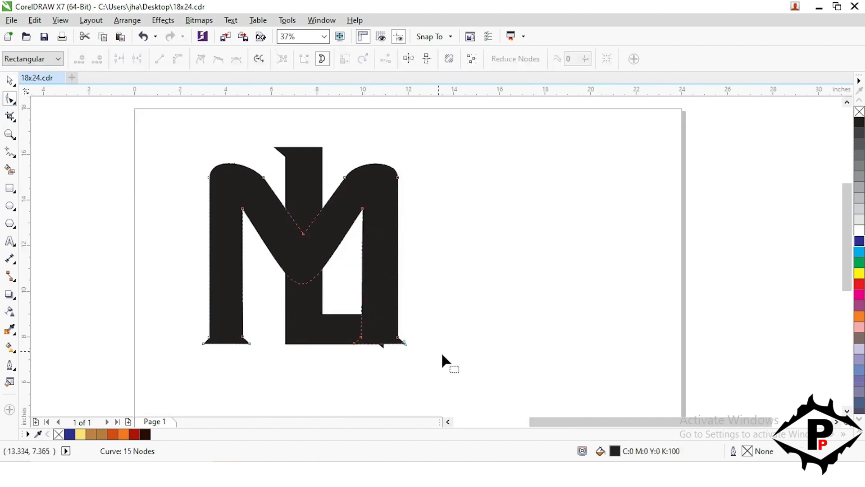
{"action": "left_click_drag", "start_coordinate": [456, 370], "coordinate": [336, 311]}
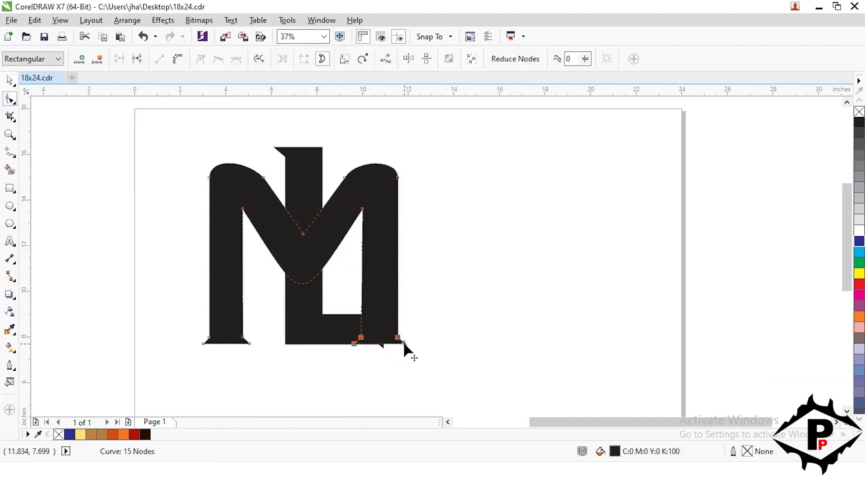
{"action": "left_click_drag", "start_coordinate": [404, 342], "coordinate": [401, 308]}
{"action": "scroll", "coordinate": [388, 318], "scroll_direction": "up", "scroll_amount": 2}
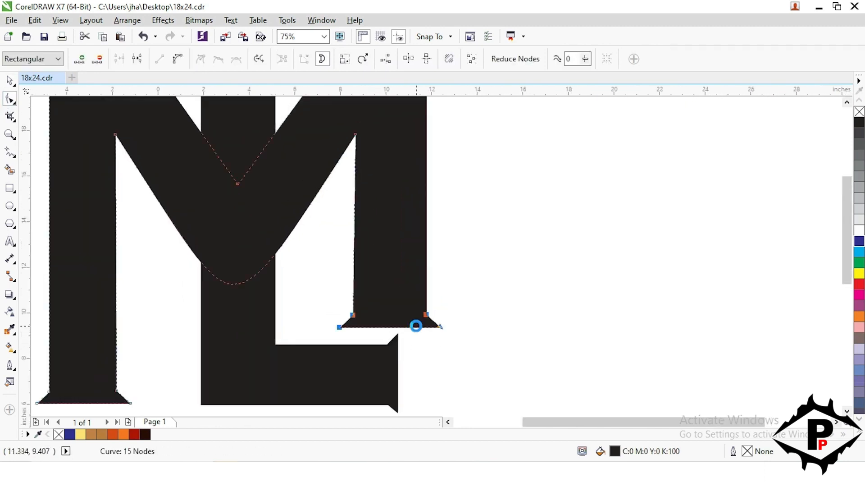
{"action": "scroll", "coordinate": [416, 325], "scroll_direction": "down", "scroll_amount": 2}
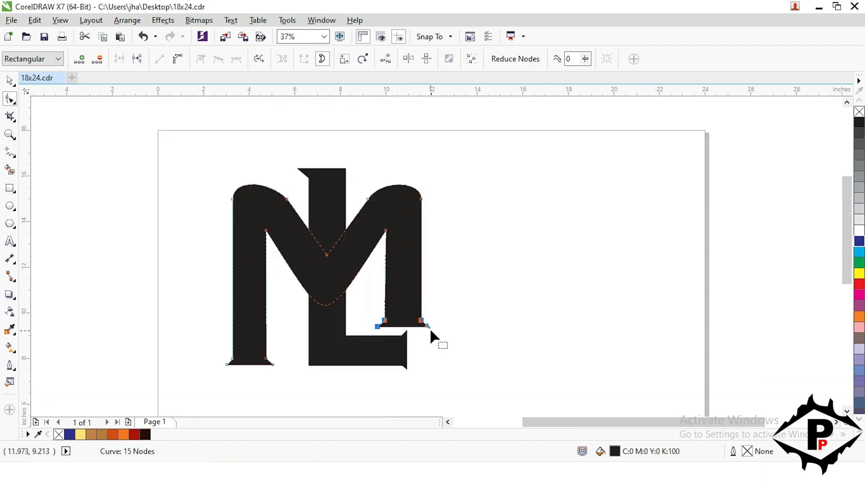
Delete the two outer serif nodes on the M's shortened right leg to leave a plain, straight end.
{"action": "key", "text": "Delete"}
{"action": "left_click", "coordinate": [379, 326]}
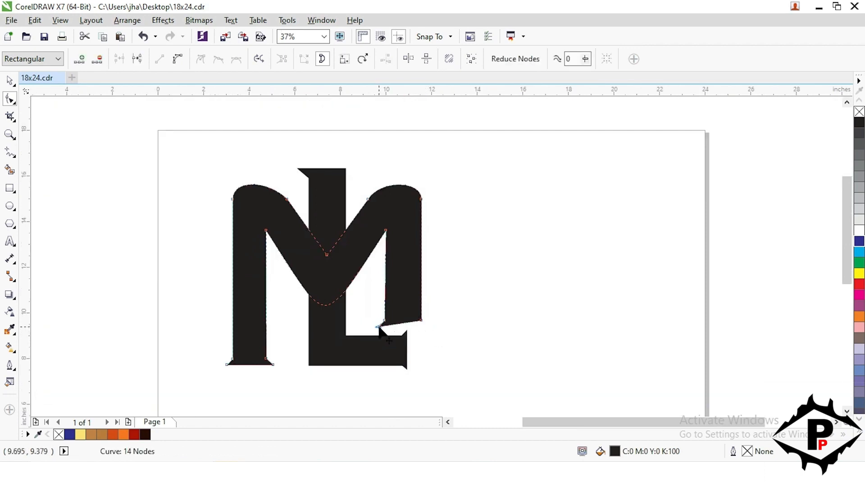
{"action": "key", "text": "Delete"}
{"action": "left_click_drag", "start_coordinate": [371, 310], "coordinate": [420, 329]}
Extend the flared end of the L's foot about 1 inch outward, past the M's right leg.
{"action": "left_click", "coordinate": [398, 354]}
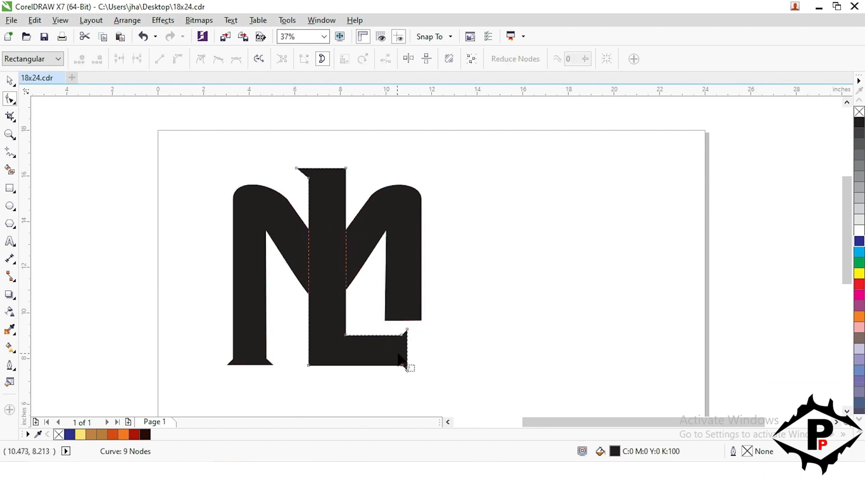
{"action": "left_click_drag", "start_coordinate": [432, 398], "coordinate": [376, 311]}
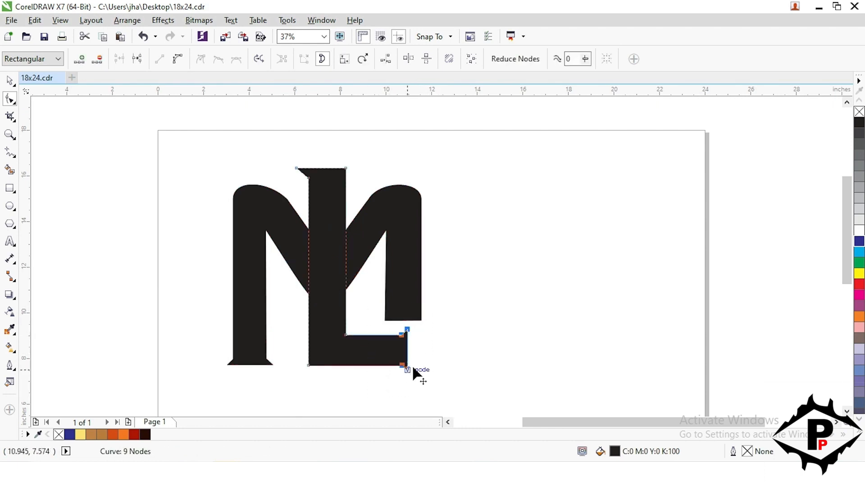
{"action": "left_click_drag", "start_coordinate": [413, 368], "coordinate": [436, 368]}
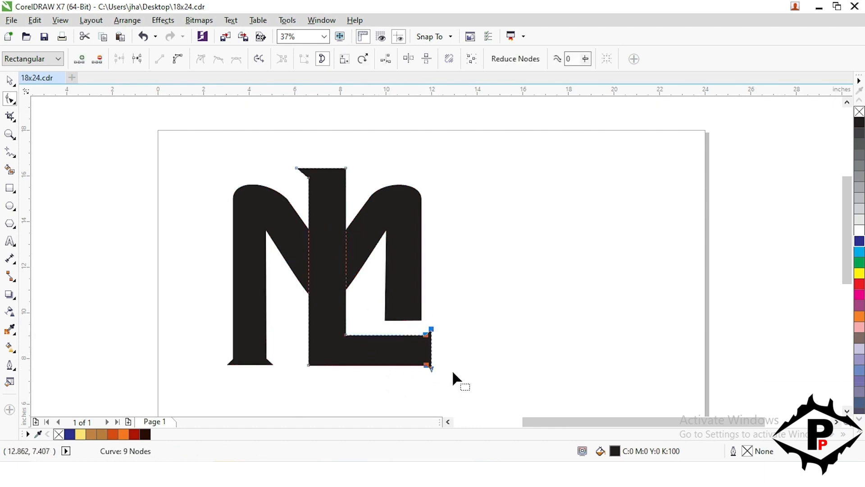
Lower the end of the M's shortened leg about 0.5 inches, leaving a narrow gap above the L's foot.
{"action": "left_click", "coordinate": [389, 311]}
{"action": "left_click_drag", "start_coordinate": [363, 298], "coordinate": [430, 330]}
{"action": "scroll", "coordinate": [421, 320], "scroll_direction": "up", "scroll_amount": 1}
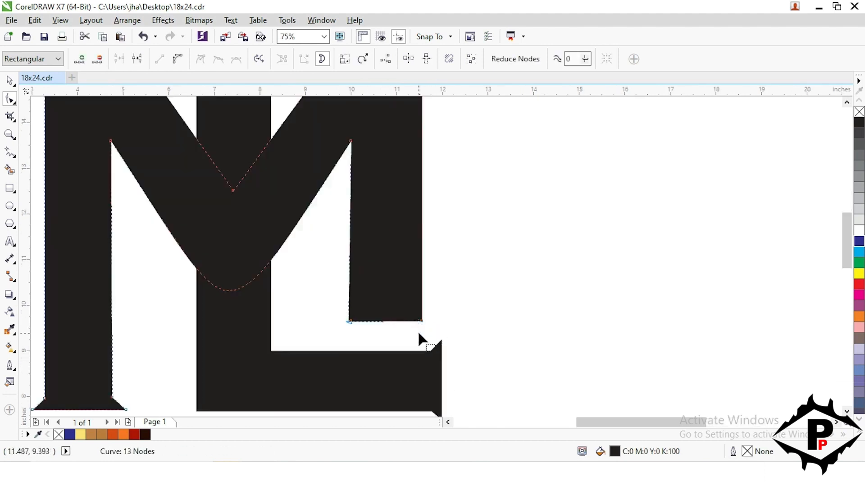
{"action": "left_click", "coordinate": [419, 338]}
{"action": "left_click_drag", "start_coordinate": [325, 289], "coordinate": [423, 343]}
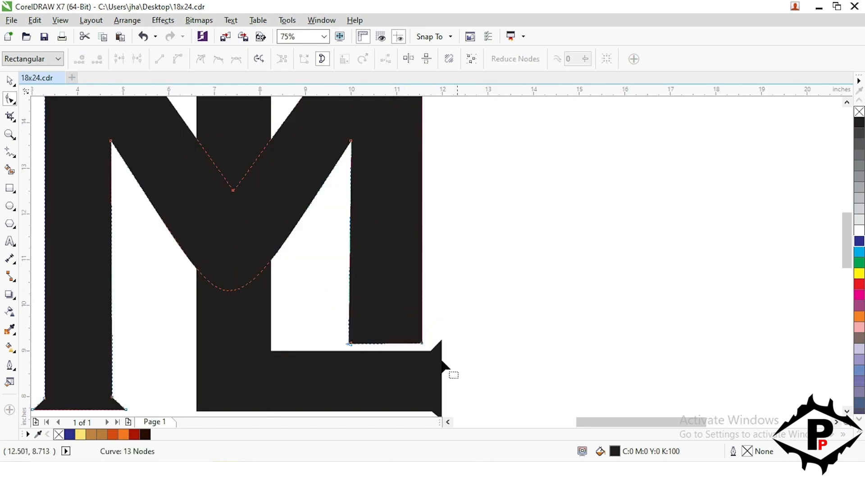
Adjust the inner bottom corner node of the M's shortened leg to level its end, and finish node editing.
{"action": "left_click", "coordinate": [350, 344]}
{"action": "scroll", "coordinate": [350, 344], "scroll_direction": "up", "scroll_amount": 1}
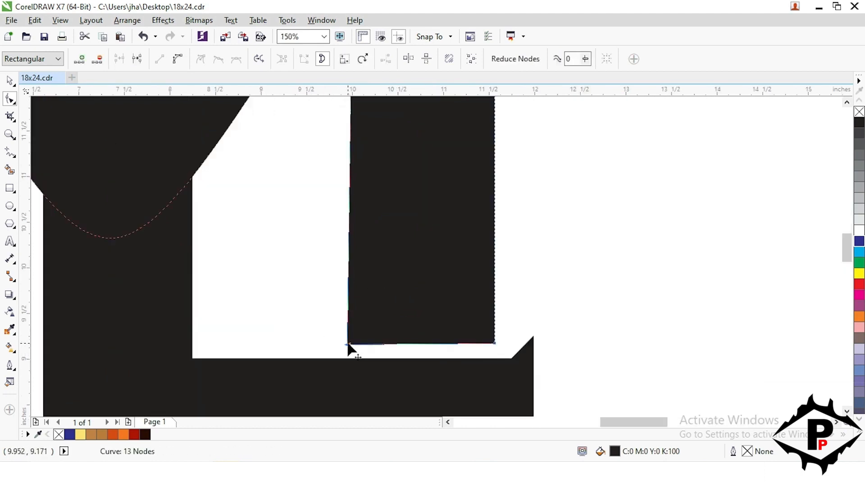
{"action": "left_click_drag", "start_coordinate": [350, 344], "coordinate": [335, 341]}
{"action": "scroll", "coordinate": [349, 344], "scroll_direction": "up", "scroll_amount": 2}
{"action": "scroll", "coordinate": [337, 340], "scroll_direction": "down", "scroll_amount": 3}
{"action": "left_click", "coordinate": [430, 340]}
{"action": "scroll", "coordinate": [450, 347], "scroll_direction": "down", "scroll_amount": 1}
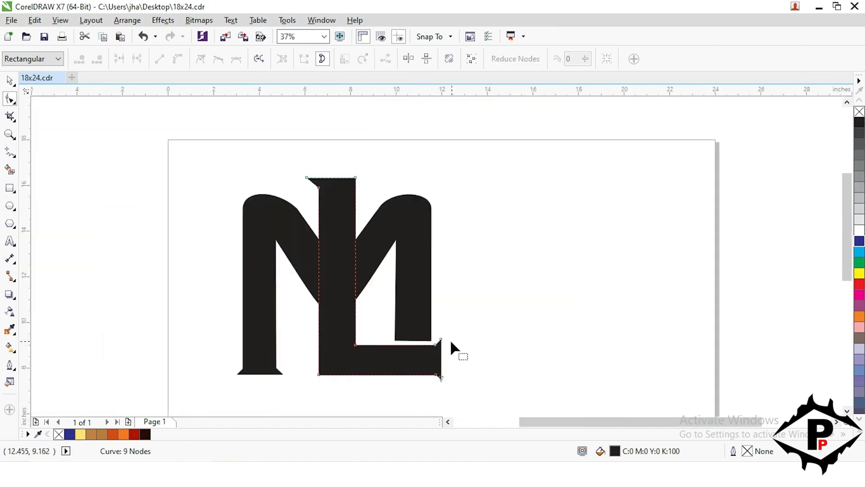
{"action": "left_click_drag", "start_coordinate": [450, 347], "coordinate": [468, 363]}
{"action": "left_click", "coordinate": [13, 84]}
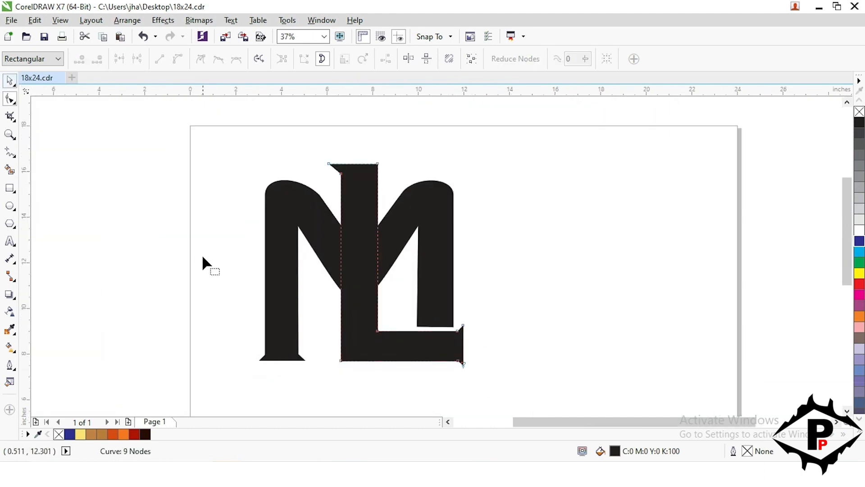
{"action": "left_click", "coordinate": [10, 81]}
{"action": "left_click", "coordinate": [116, 153]}
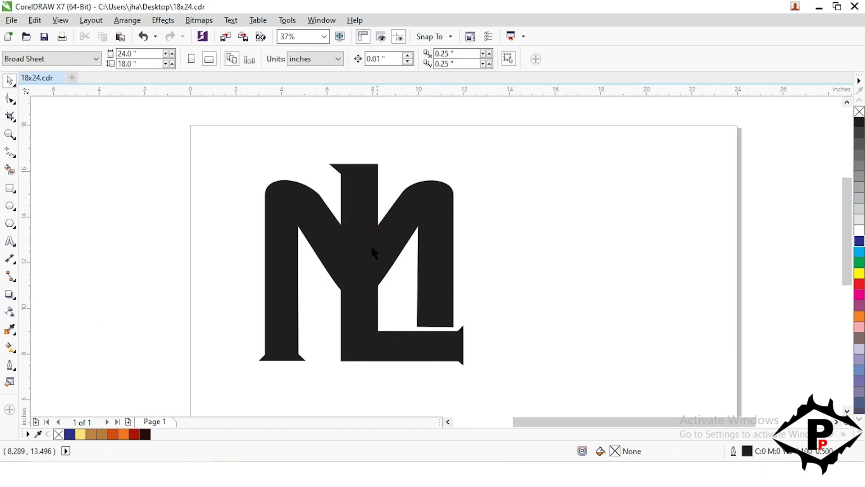
Fill the M with light yellow (#FDE26F) and the L with brown (#C2833F).
{"action": "left_click", "coordinate": [374, 231]}
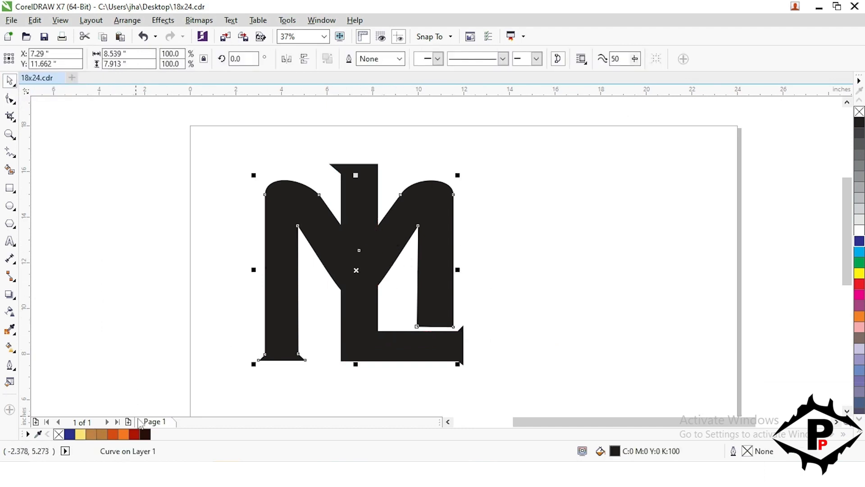
{"action": "left_click", "coordinate": [80, 434]}
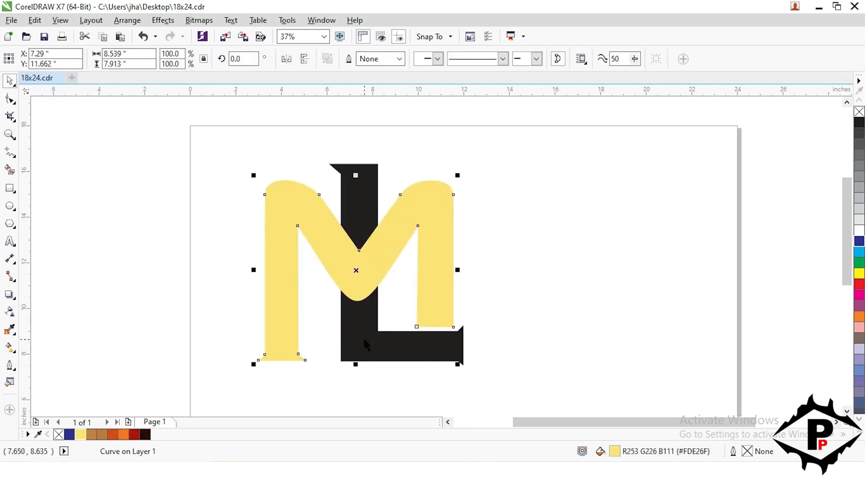
{"action": "left_click", "coordinate": [363, 336]}
{"action": "left_click", "coordinate": [91, 434]}
{"action": "left_click", "coordinate": [176, 352]}
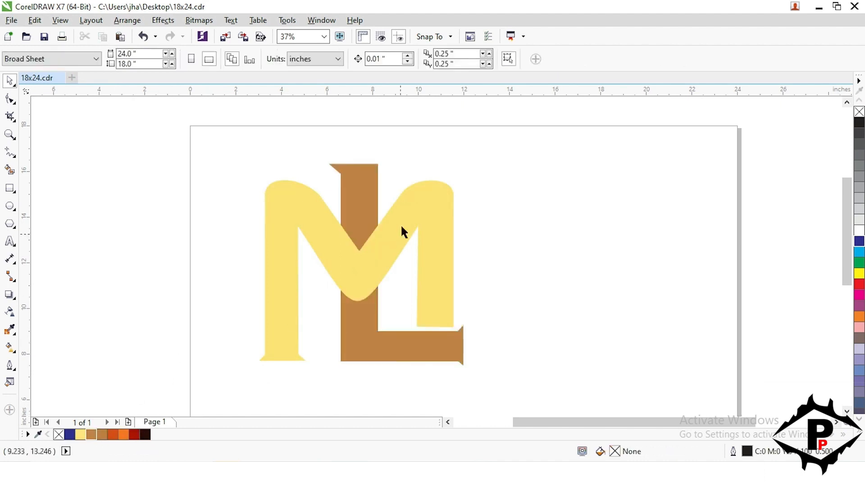
{"action": "left_click", "coordinate": [367, 206]}
{"action": "left_click", "coordinate": [383, 212]}
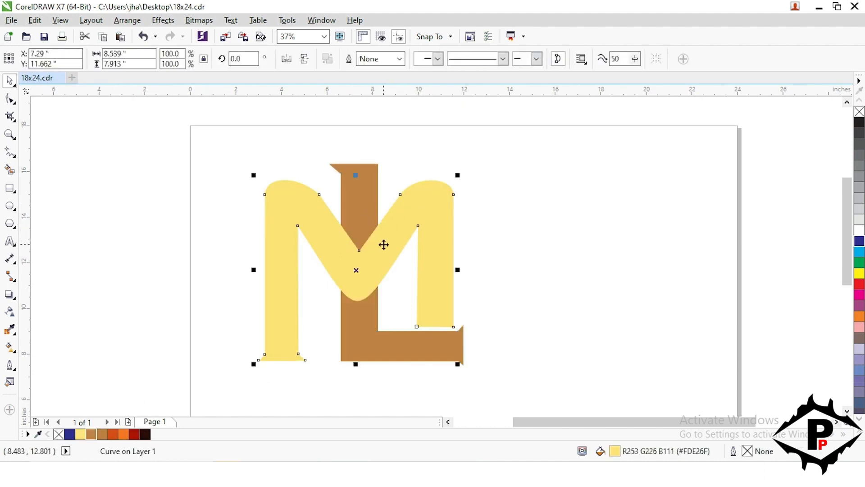
{"action": "left_click", "coordinate": [351, 195]}
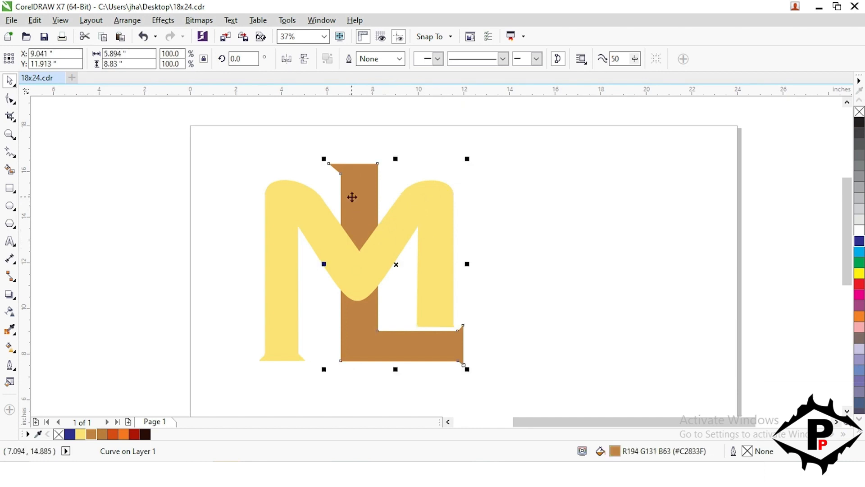
Draw a four-segment M-shaped centre line inside the M's strokes with the Freehand tool, about 6.7 by 6.9 inches.
{"action": "left_click", "coordinate": [11, 155]}
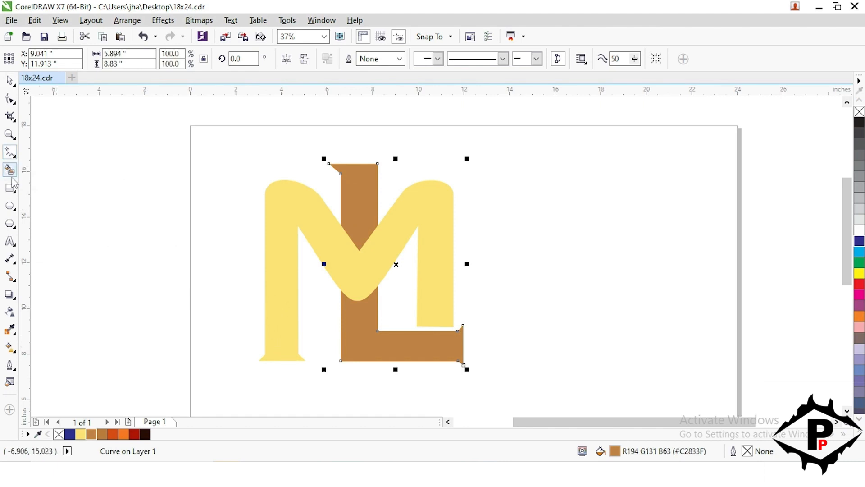
{"action": "left_click", "coordinate": [13, 157]}
{"action": "left_click", "coordinate": [13, 156]}
{"action": "left_click", "coordinate": [12, 156]}
{"action": "left_click", "coordinate": [13, 156]}
{"action": "left_click", "coordinate": [13, 156]}
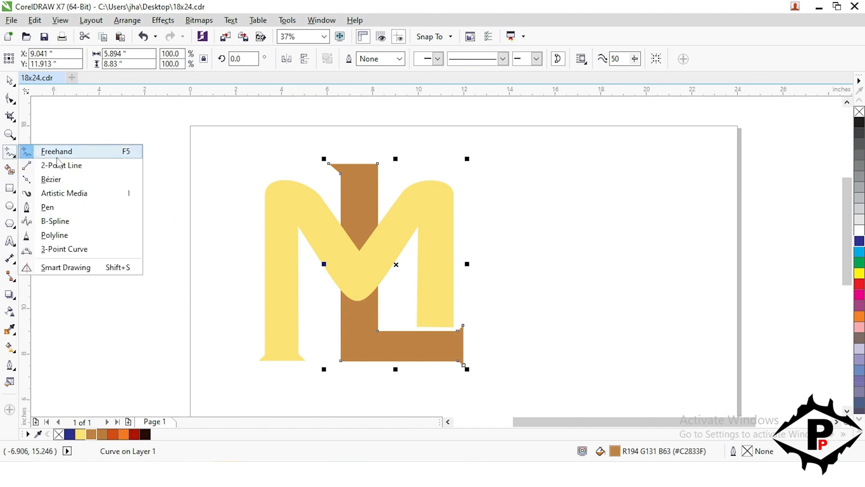
{"action": "left_click", "coordinate": [80, 151]}
{"action": "left_click", "coordinate": [295, 351]}
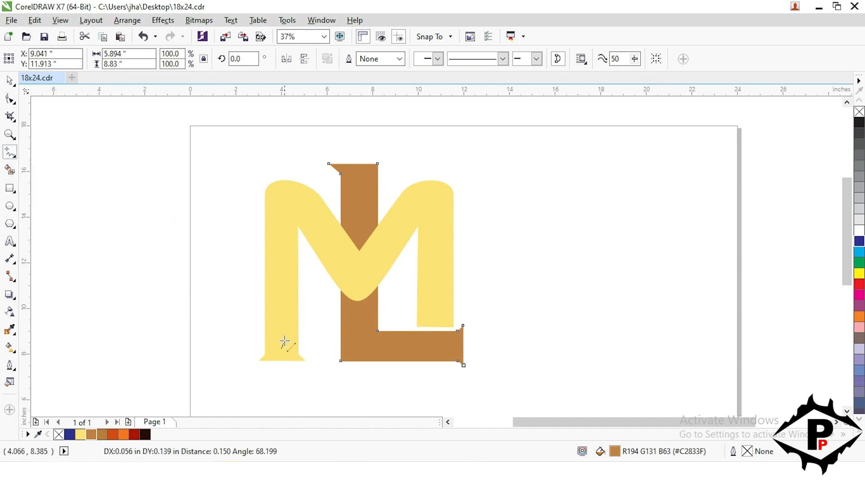
{"action": "left_click", "coordinate": [282, 193]}
{"action": "left_click", "coordinate": [282, 192]}
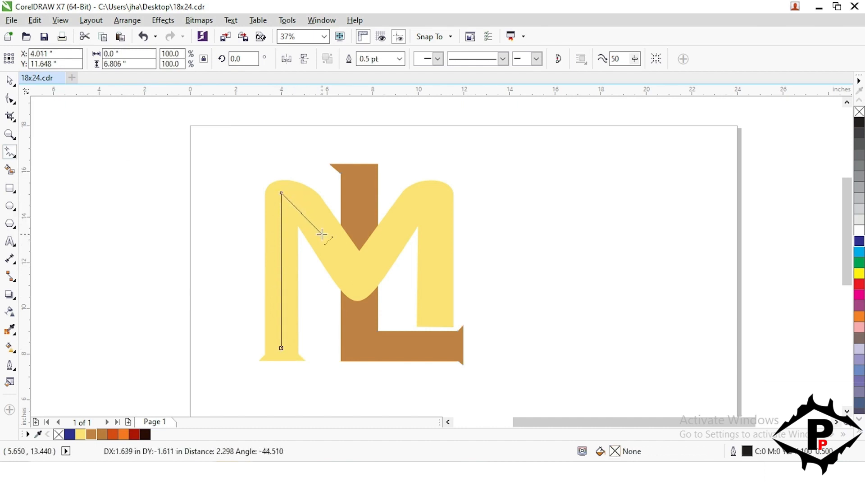
{"action": "left_click", "coordinate": [358, 282]}
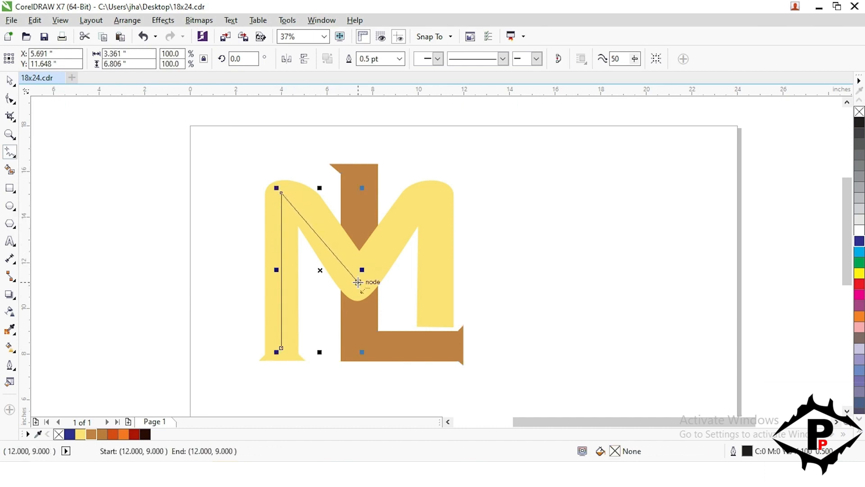
{"action": "left_click", "coordinate": [434, 190]}
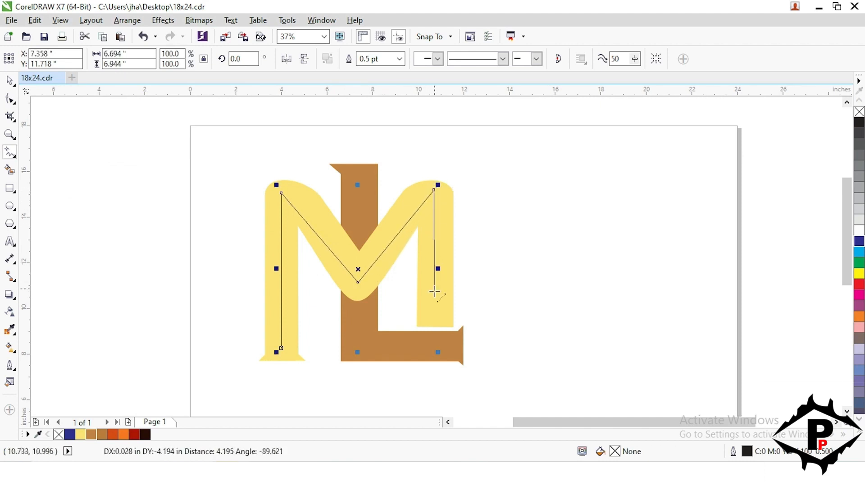
{"action": "left_click", "coordinate": [434, 319]}
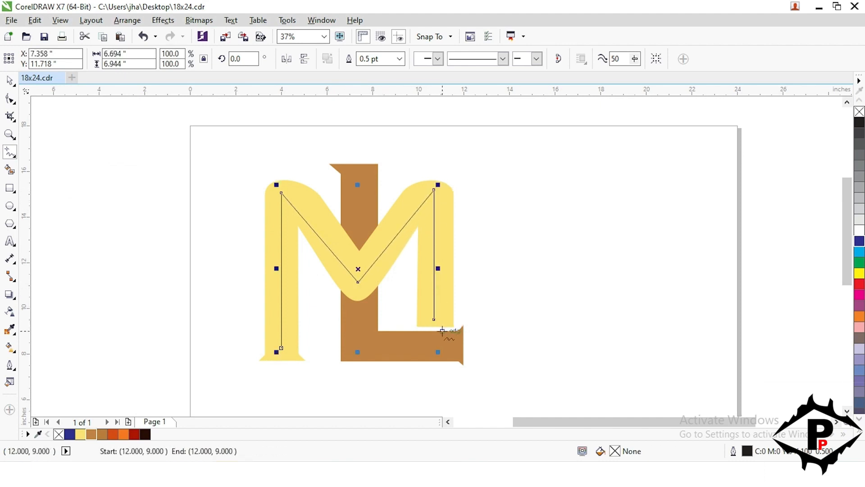
Raise the upper-left corner node of the M's centre line about 0.13 inches, level with its upper-right corner.
{"action": "left_click", "coordinate": [9, 100]}
{"action": "scroll", "coordinate": [278, 192], "scroll_direction": "up", "scroll_amount": 4}
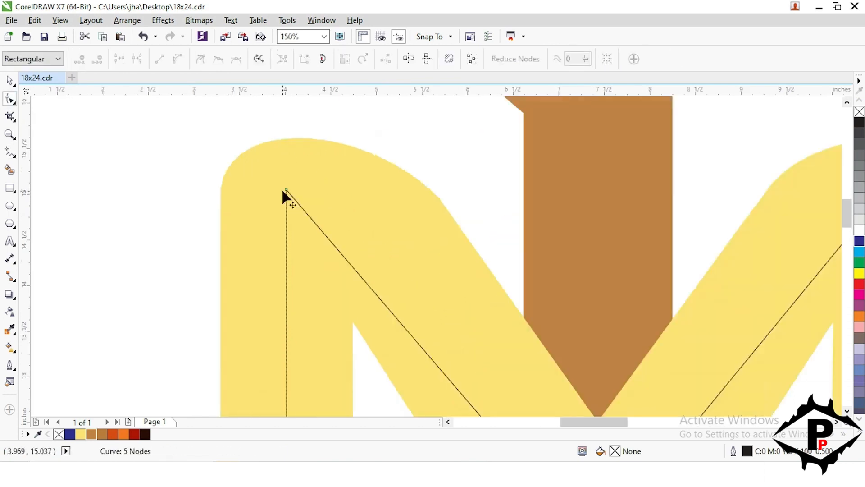
{"action": "left_click_drag", "start_coordinate": [286, 189], "coordinate": [286, 177]}
Raise the node at the V of the M's centre line about 0.6 inches in two moves.
{"action": "scroll", "coordinate": [286, 177], "scroll_direction": "down", "scroll_amount": 2}
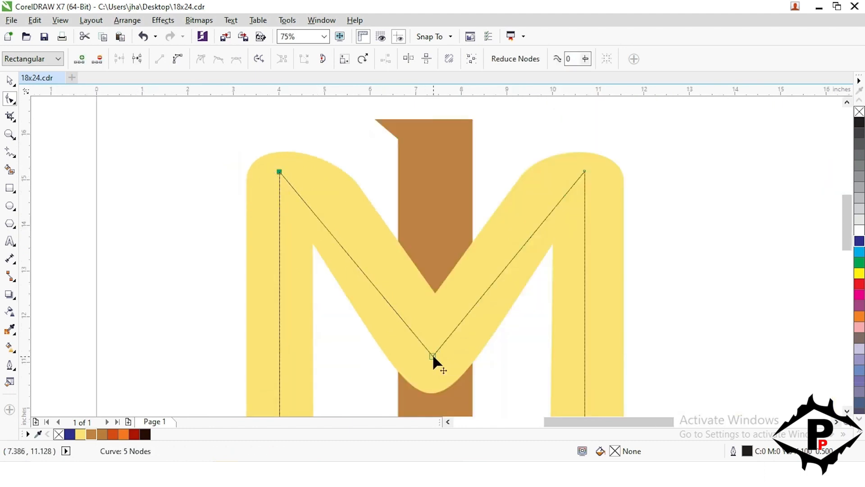
{"action": "left_click_drag", "start_coordinate": [432, 353], "coordinate": [430, 345]}
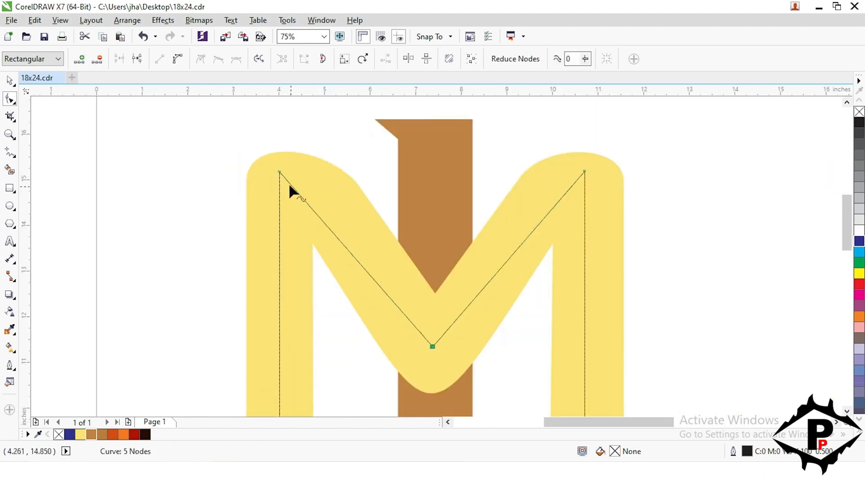
{"action": "left_click_drag", "start_coordinate": [334, 249], "coordinate": [297, 221]}
{"action": "left_click_drag", "start_coordinate": [555, 181], "coordinate": [487, 216]}
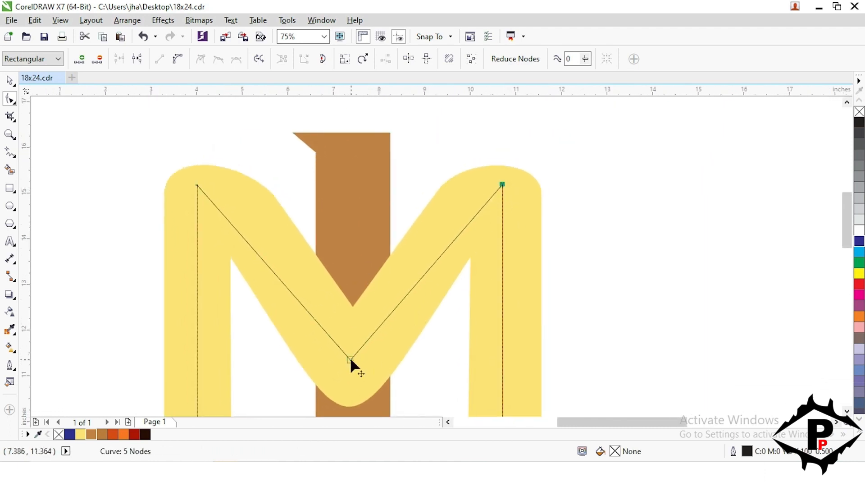
{"action": "left_click_drag", "start_coordinate": [350, 359], "coordinate": [352, 310]}
{"action": "left_click", "coordinate": [360, 272]}
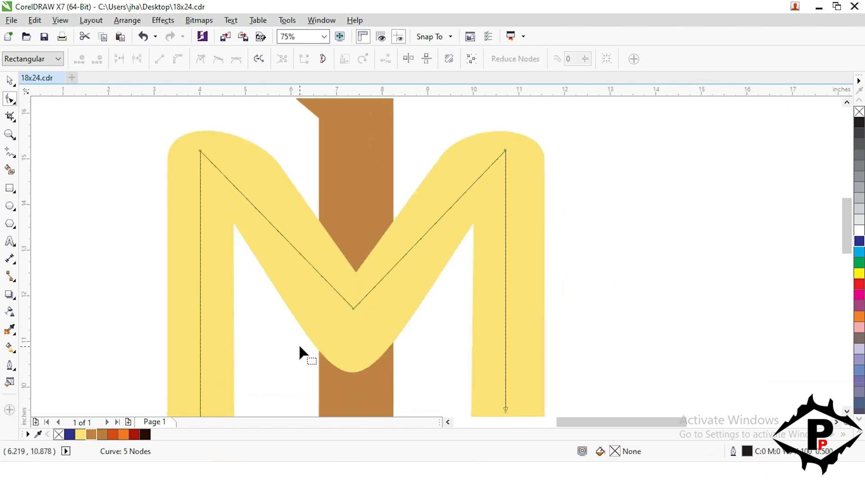
Place a horizontal guideline through the centre line's upper corners and lower the node at its V about 0.5 inches.
{"action": "left_click_drag", "start_coordinate": [357, 355], "coordinate": [336, 264]}
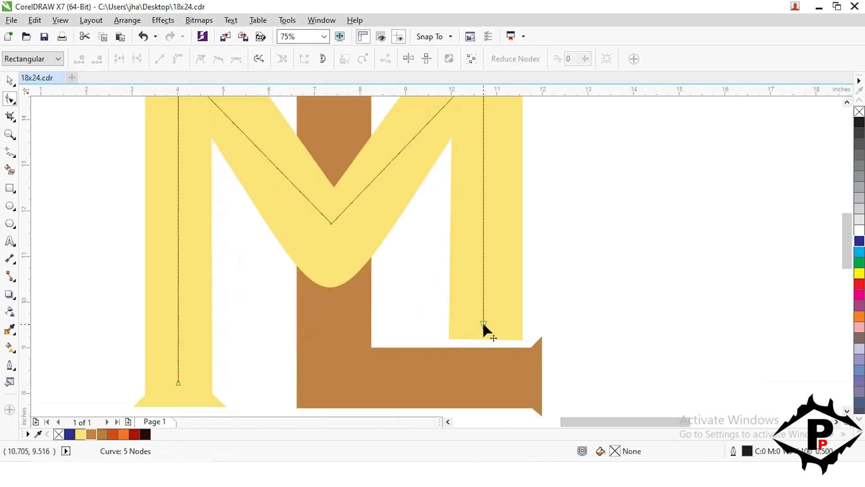
{"action": "scroll", "coordinate": [243, 335], "scroll_direction": "down", "scroll_amount": 2}
{"action": "scroll", "coordinate": [211, 204], "scroll_direction": "up", "scroll_amount": 2}
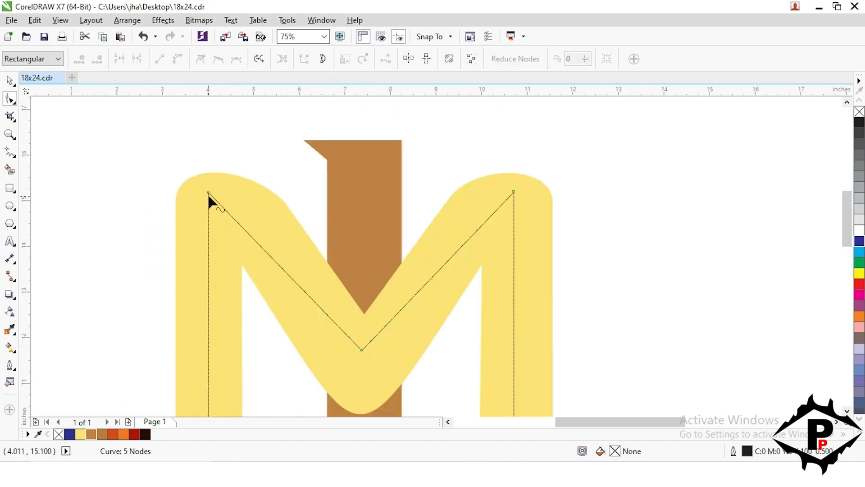
{"action": "left_click_drag", "start_coordinate": [395, 89], "coordinate": [410, 197]}
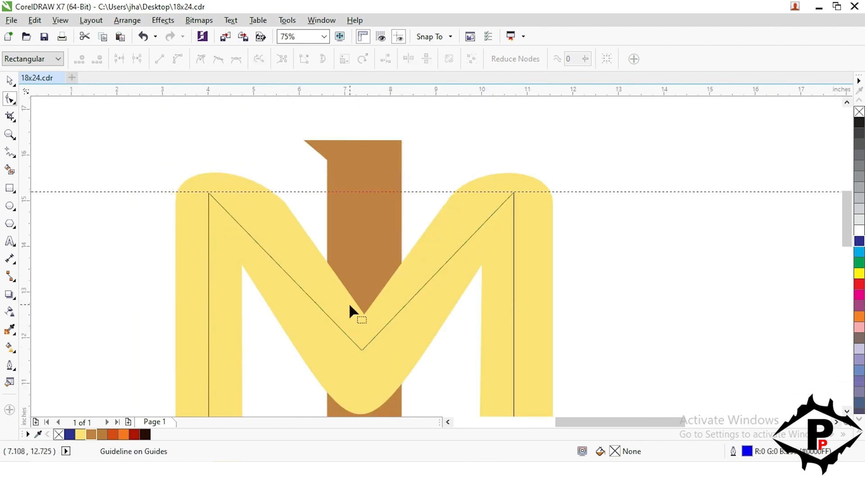
{"action": "left_click", "coordinate": [361, 349]}
{"action": "left_click_drag", "start_coordinate": [361, 348], "coordinate": [358, 372]}
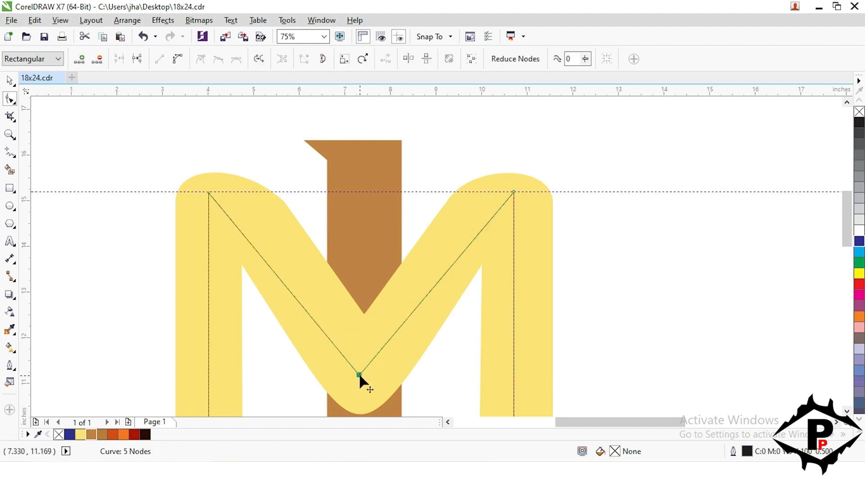
Add a node beside each upper corner of the M's centre line and move it onto the guideline, about 0.2 inches inward of the corner.
{"action": "left_click_drag", "start_coordinate": [471, 247], "coordinate": [468, 239]}
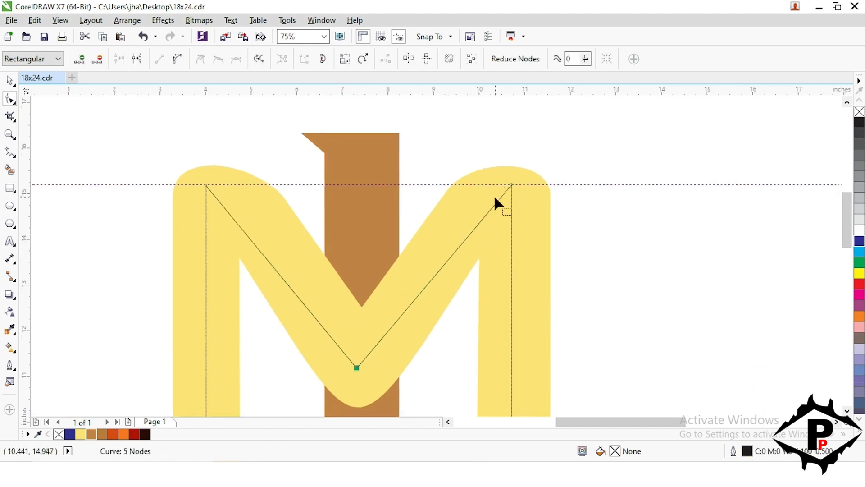
{"action": "scroll", "coordinate": [492, 201], "scroll_direction": "up", "scroll_amount": 2}
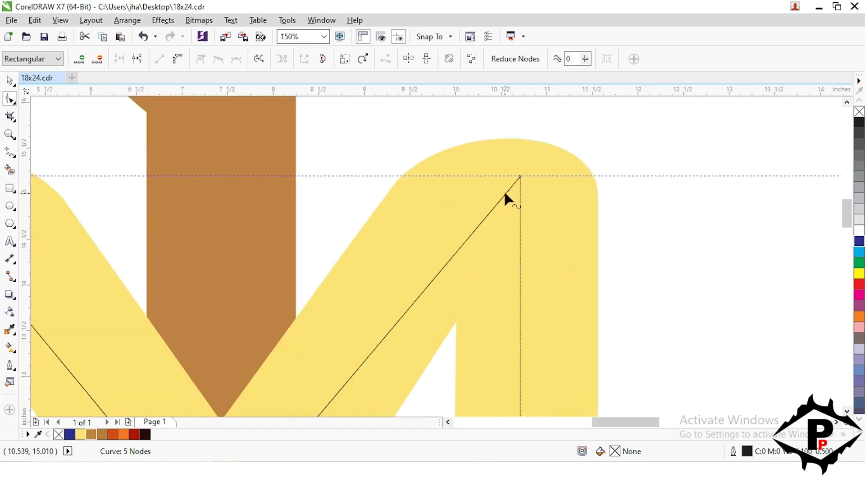
{"action": "double_click", "coordinate": [504, 194]}
{"action": "left_click_drag", "start_coordinate": [504, 192], "coordinate": [497, 178]}
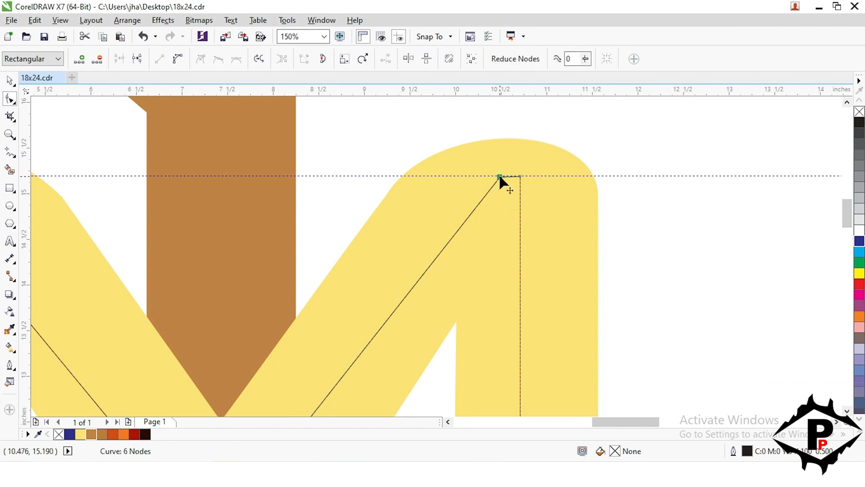
{"action": "scroll", "coordinate": [497, 179], "scroll_direction": "down", "scroll_amount": 2}
{"action": "scroll", "coordinate": [252, 225], "scroll_direction": "up", "scroll_amount": 2}
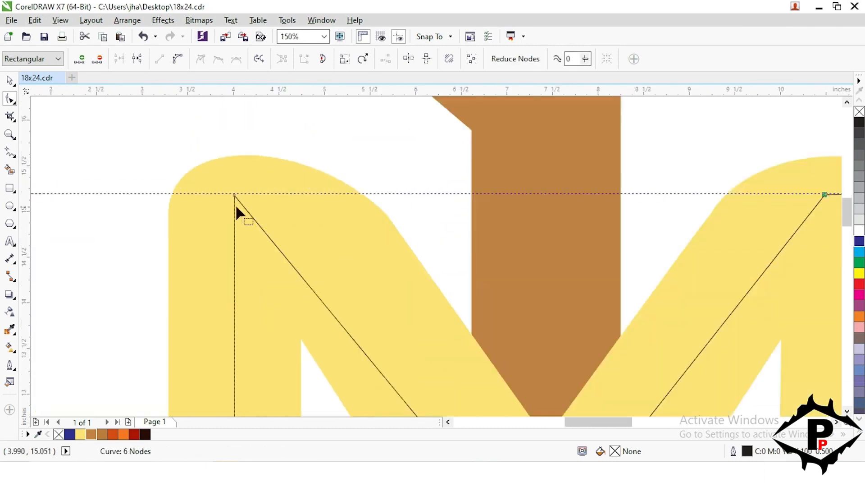
{"action": "double_click", "coordinate": [246, 209]}
{"action": "left_click_drag", "start_coordinate": [247, 210], "coordinate": [254, 195]}
{"action": "scroll", "coordinate": [240, 208], "scroll_direction": "down", "scroll_amount": 2}
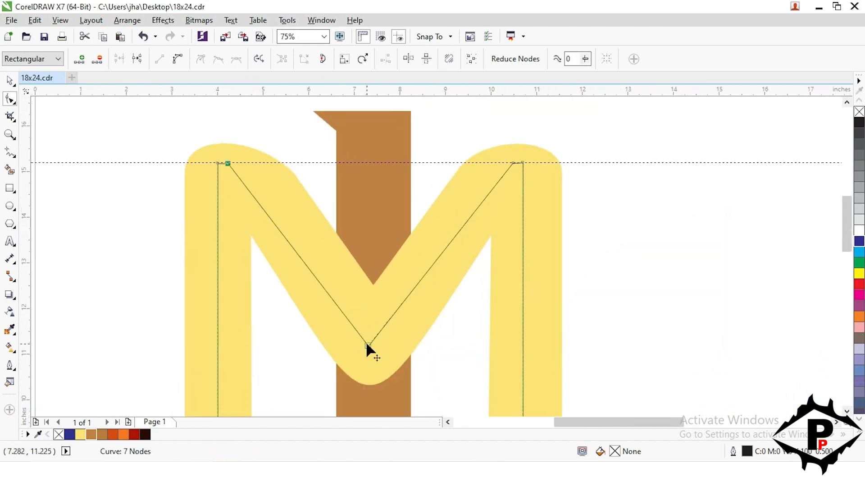
{"action": "left_click", "coordinate": [10, 80]}
{"action": "left_click", "coordinate": [158, 216]}
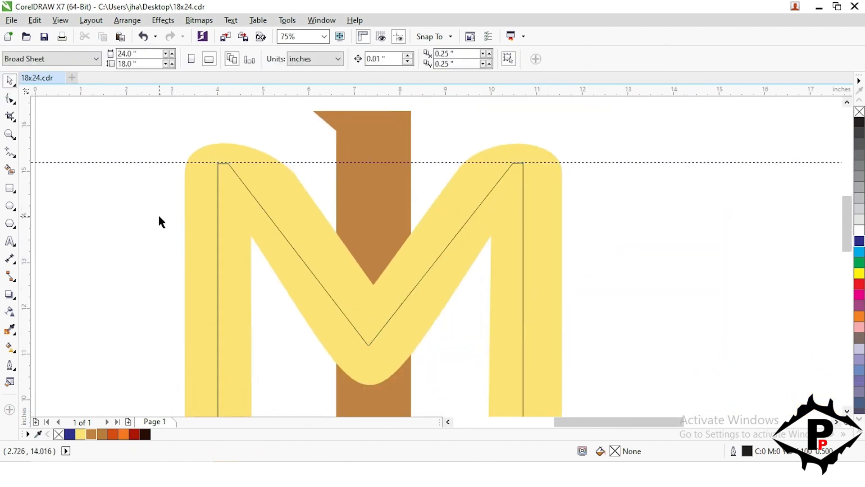
Extend the centre line in the M's left leg about 0.3 inches downward, closer to the foot.
{"action": "scroll", "coordinate": [158, 217], "scroll_direction": "down", "scroll_amount": 2}
{"action": "scroll", "coordinate": [190, 356], "scroll_direction": "up", "scroll_amount": 2}
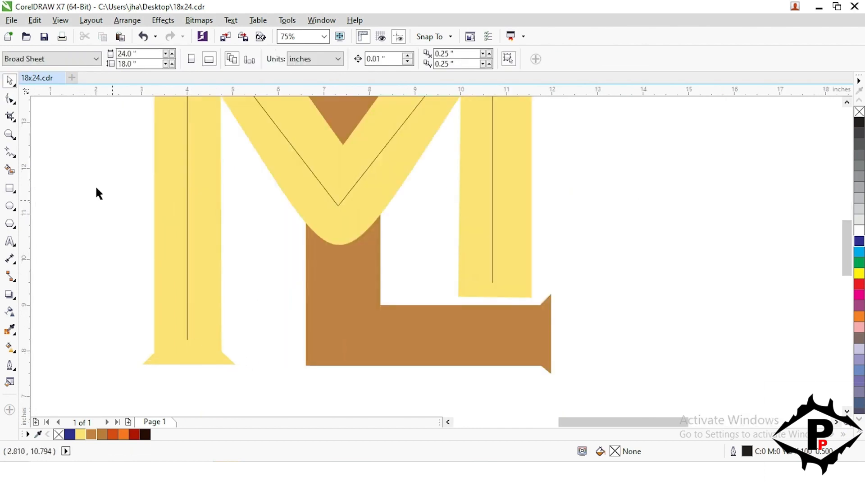
{"action": "left_click", "coordinate": [9, 99]}
{"action": "left_click", "coordinate": [185, 342]}
{"action": "scroll", "coordinate": [186, 342], "scroll_direction": "up", "scroll_amount": 2}
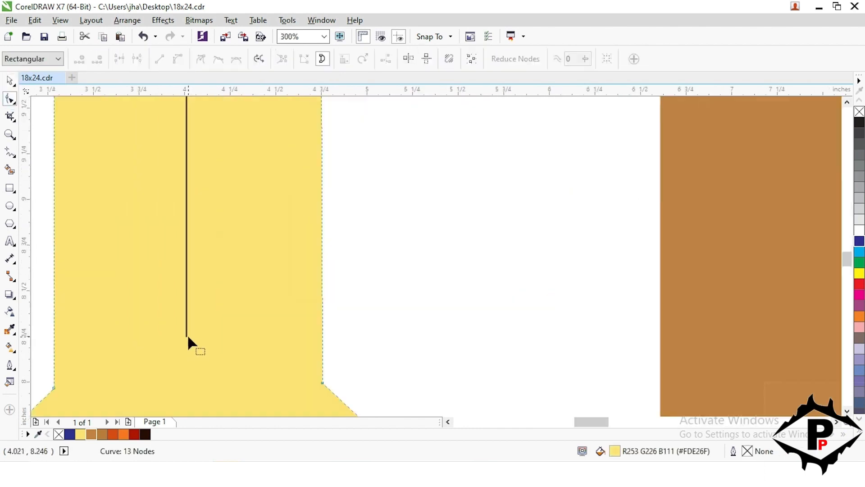
{"action": "scroll", "coordinate": [186, 332], "scroll_direction": "down", "scroll_amount": 1}
{"action": "left_click", "coordinate": [185, 338]}
{"action": "left_click_drag", "start_coordinate": [184, 341], "coordinate": [184, 364]}
{"action": "scroll", "coordinate": [177, 358], "scroll_direction": "down", "scroll_amount": 1}
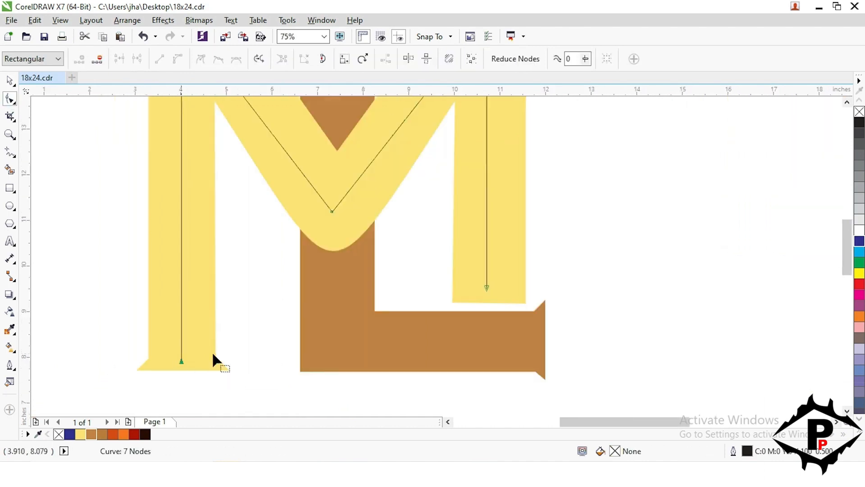
{"action": "scroll", "coordinate": [357, 365], "scroll_direction": "down", "scroll_amount": 1}
Delete the horizontal guideline that crosses the tops of the M.
{"action": "left_click", "coordinate": [10, 81]}
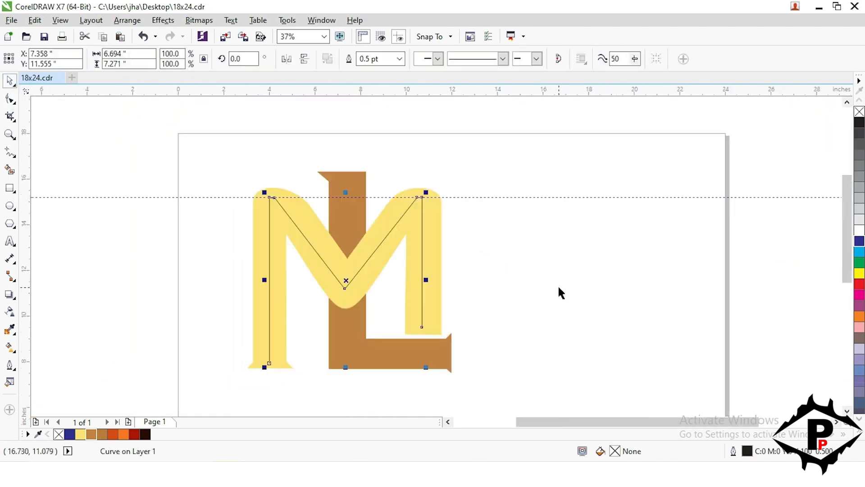
{"action": "left_click", "coordinate": [524, 197]}
{"action": "key", "text": "Escape"}
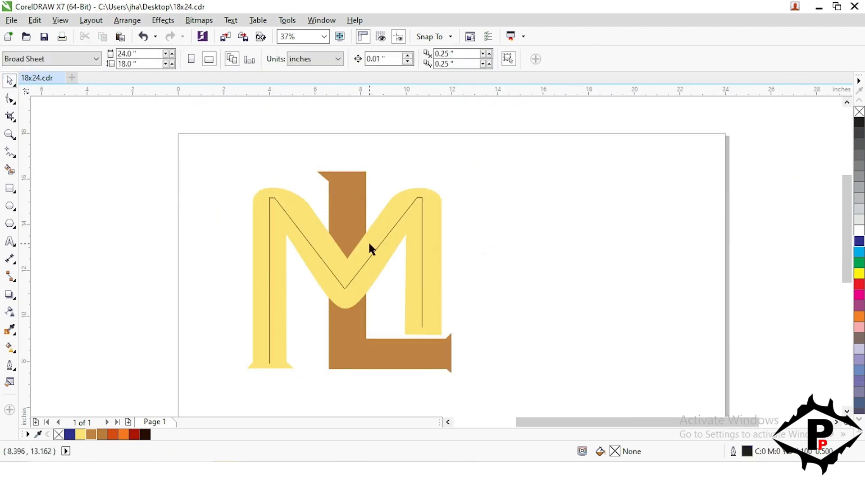
Draw an L-shaped centre line with the Freehand tool down the L's stem and along its foot, about 4.2 by 7.7 inches.
{"action": "scroll", "coordinate": [368, 240], "scroll_direction": "up", "scroll_amount": 1}
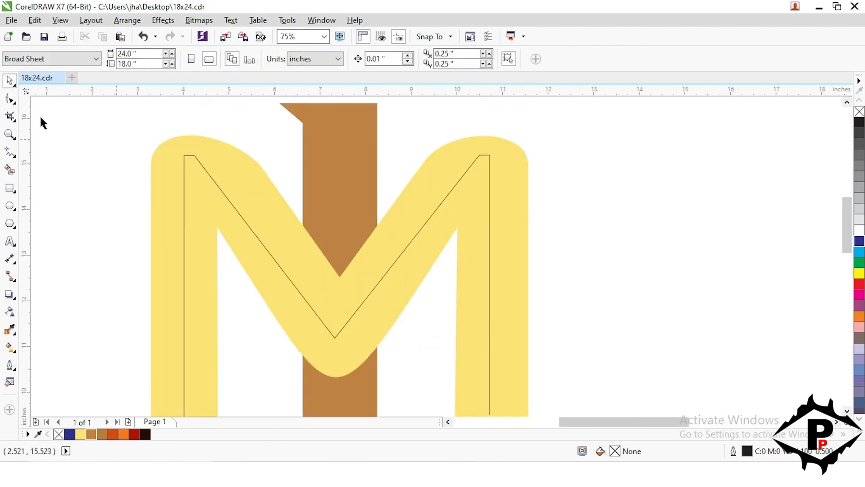
{"action": "scroll", "coordinate": [176, 205], "scroll_direction": "down", "scroll_amount": 1}
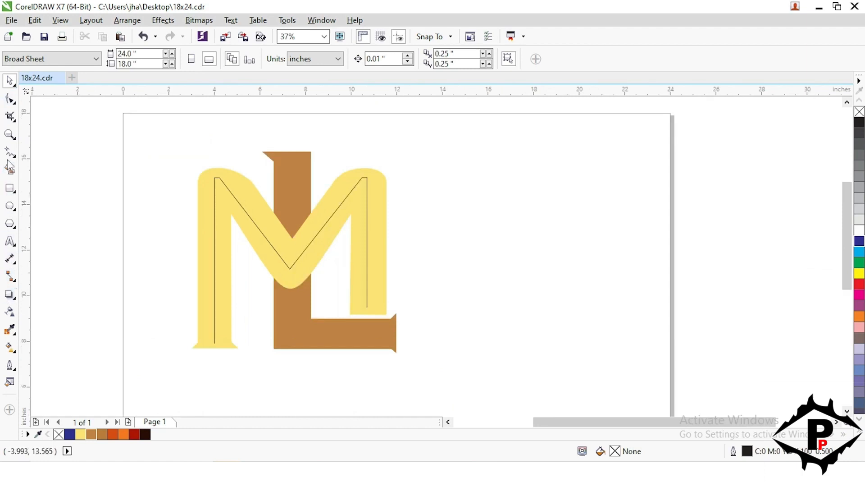
{"action": "left_click", "coordinate": [10, 154]}
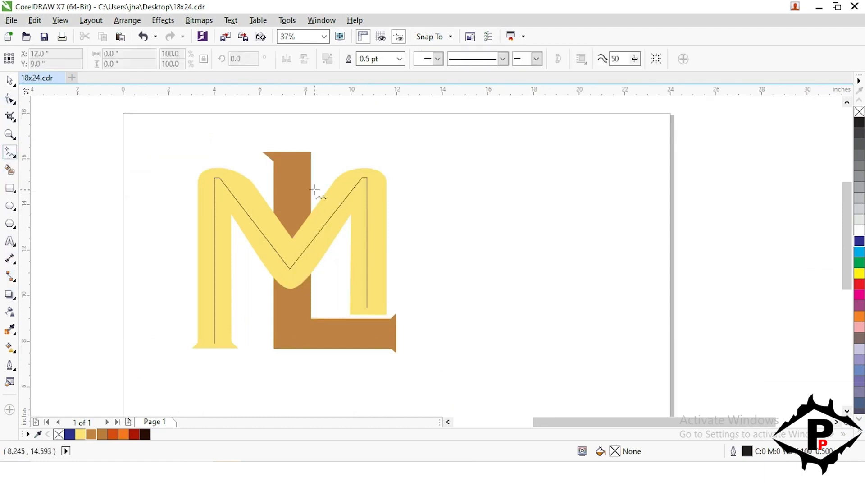
{"action": "left_click", "coordinate": [291, 158]}
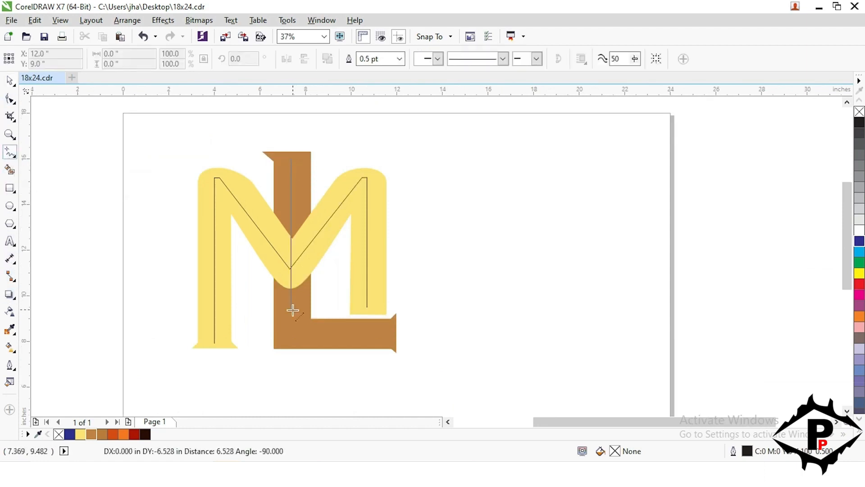
{"action": "double_click", "coordinate": [291, 334]}
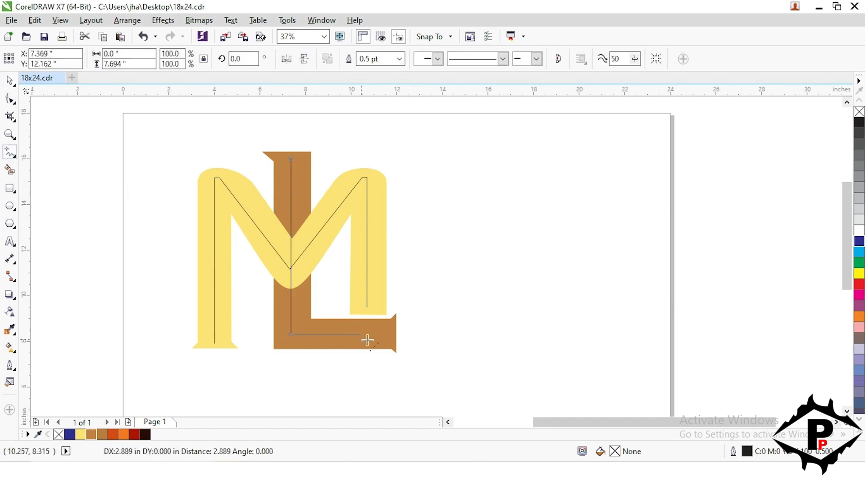
{"action": "left_click", "coordinate": [387, 336]}
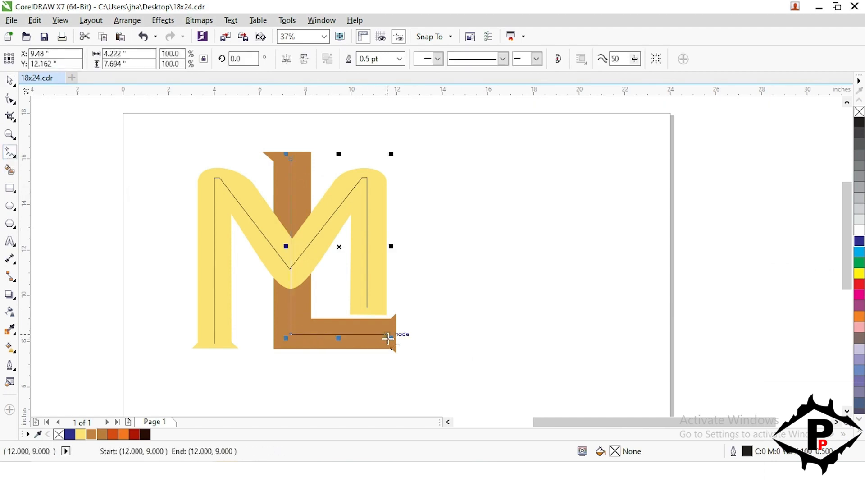
{"action": "left_click", "coordinate": [10, 81]}
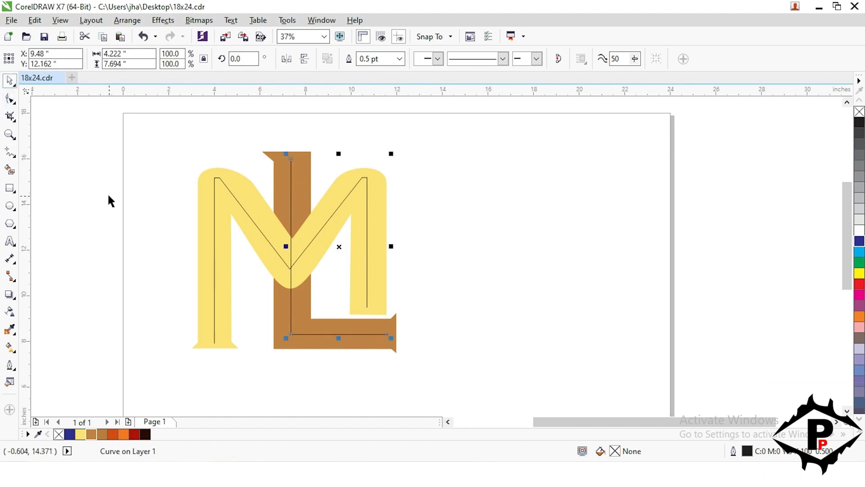
{"action": "left_click", "coordinate": [91, 183]}
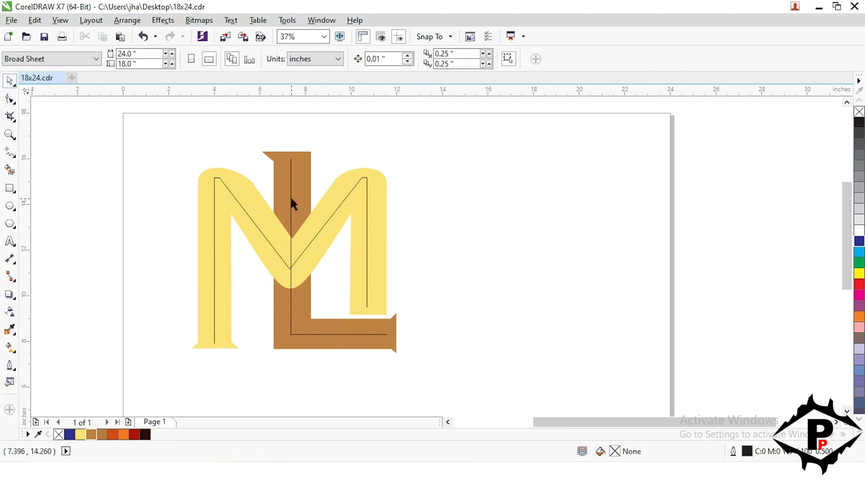
Give the yellow M a thin outline in the very dark brown from the document palette.
{"action": "left_click", "coordinate": [290, 195]}
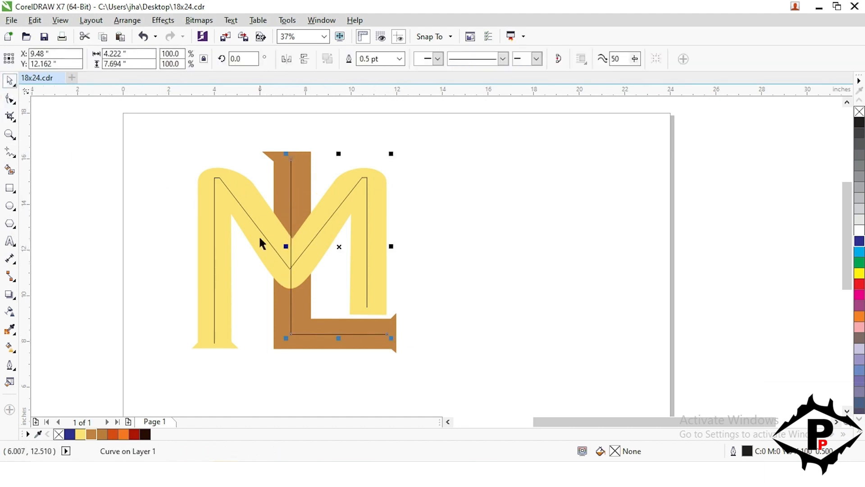
{"action": "left_click", "coordinate": [242, 195]}
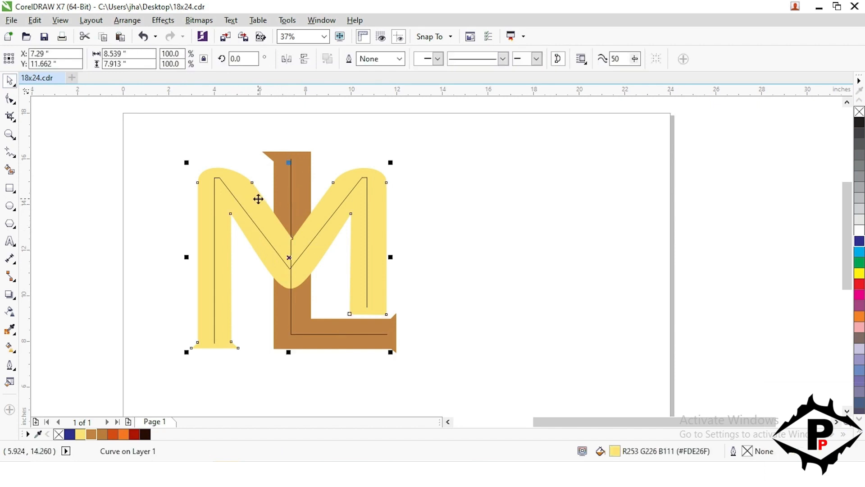
{"action": "right_click", "coordinate": [145, 434]}
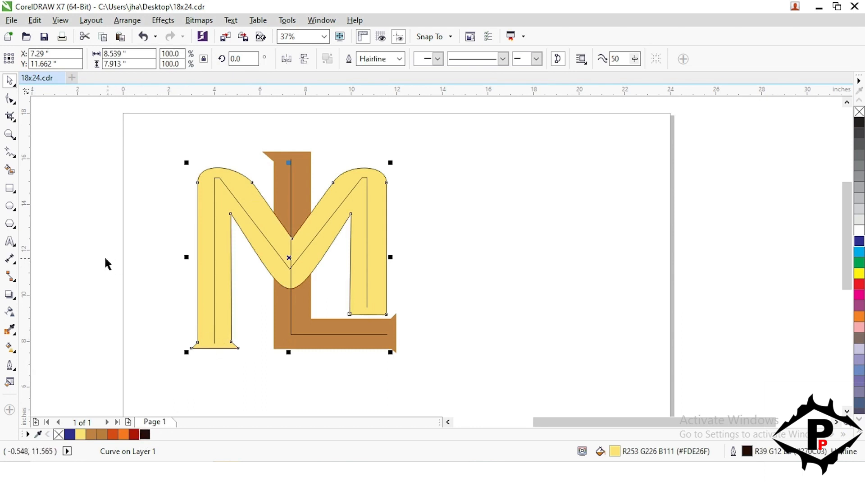
{"action": "left_click", "coordinate": [290, 190]}
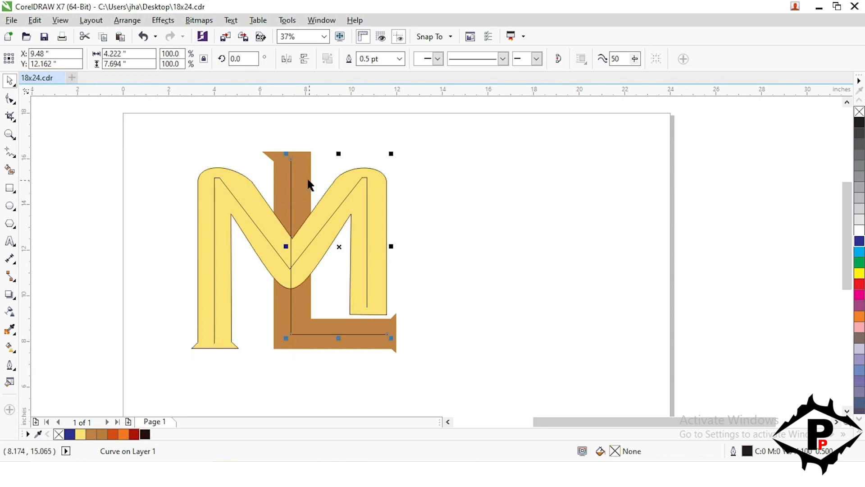
{"action": "left_click", "coordinate": [280, 170], "text": "shift"}
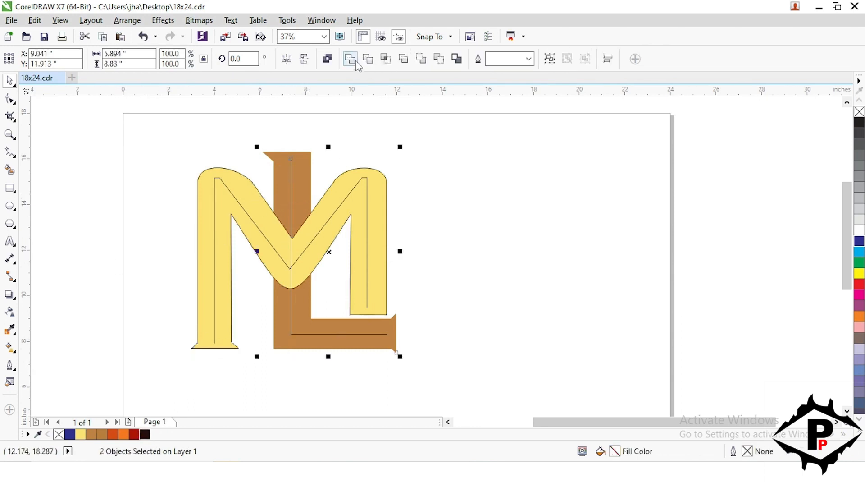
{"action": "left_click", "coordinate": [395, 166]}
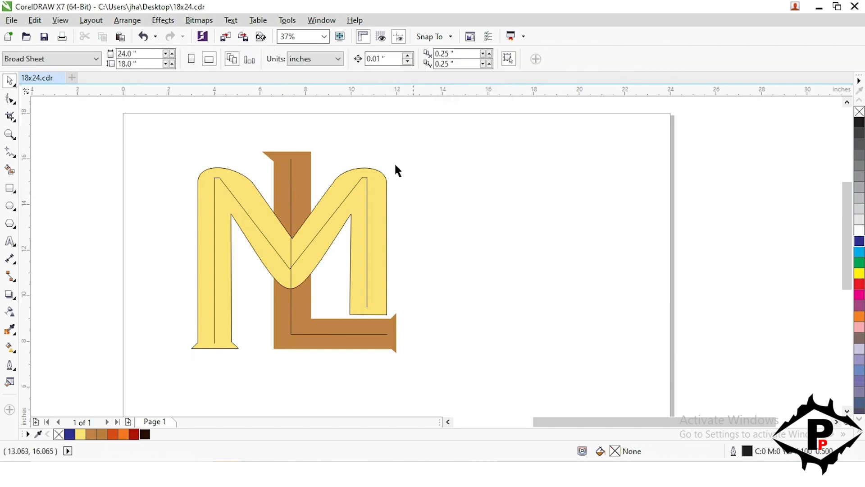
Set the outline width of the L's centre line and of the M's centre line to 12 pt.
{"action": "left_click", "coordinate": [292, 175]}
{"action": "left_click", "coordinate": [399, 59]}
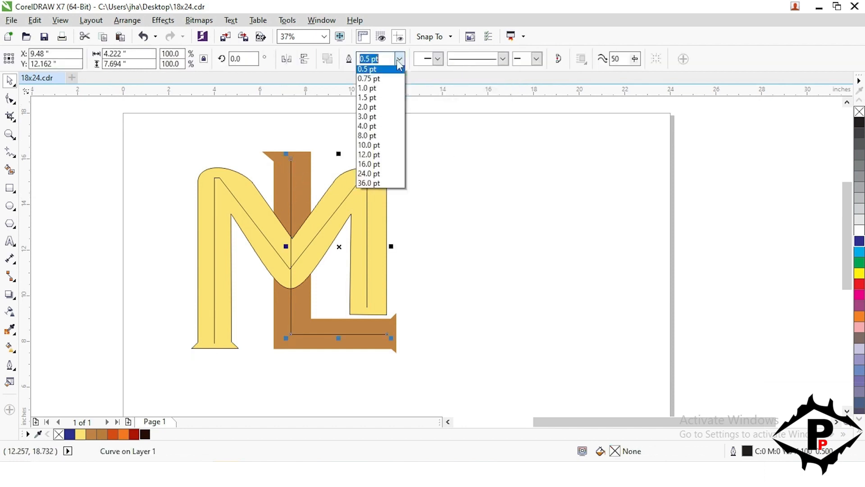
{"action": "left_click", "coordinate": [378, 178]}
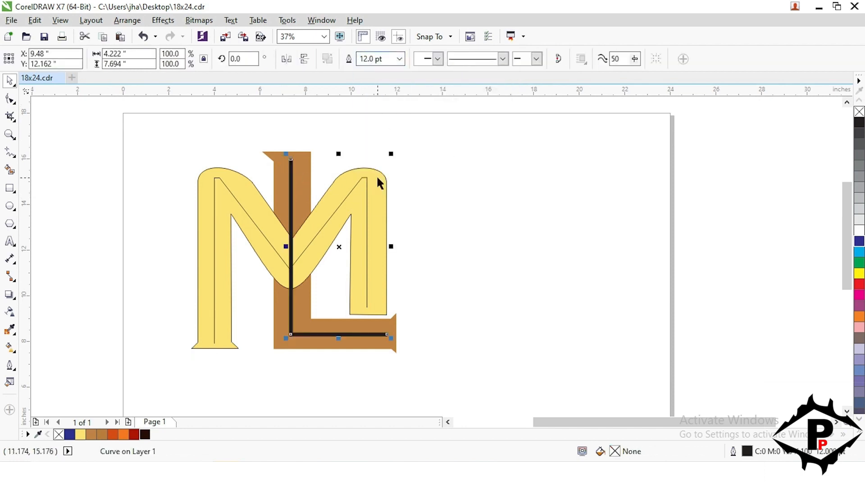
{"action": "left_click", "coordinate": [226, 185]}
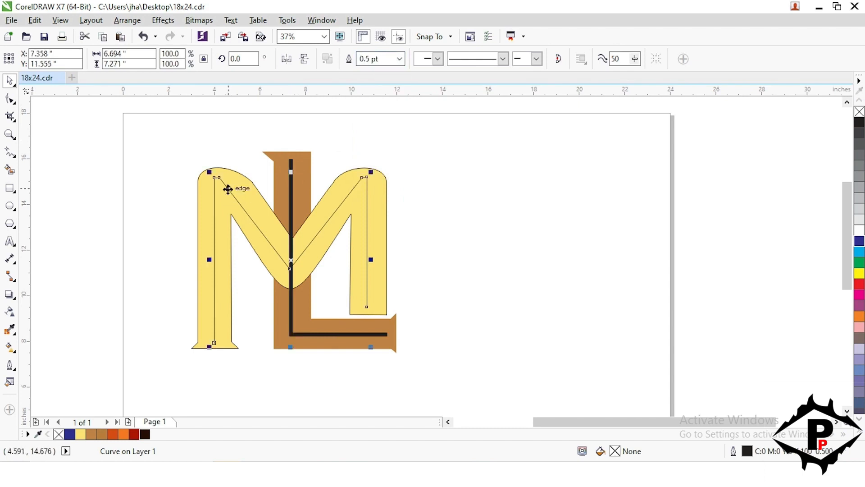
{"action": "left_click", "coordinate": [399, 59]}
{"action": "left_click", "coordinate": [370, 176]}
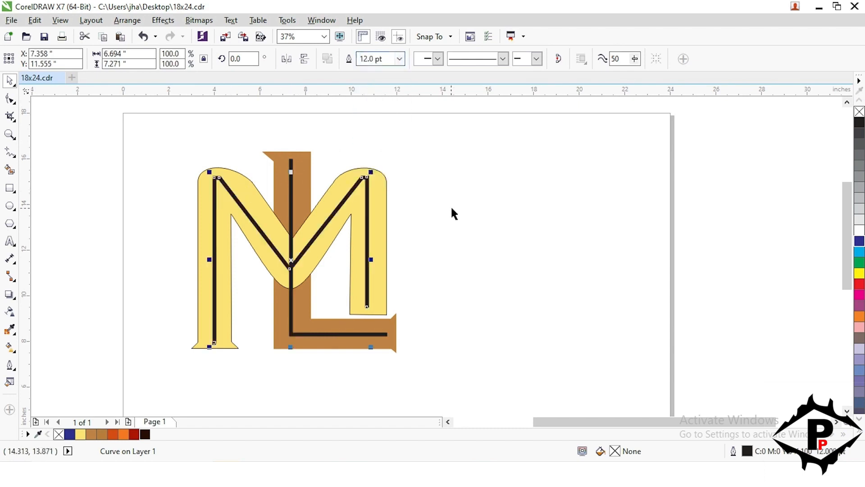
Try to weld the L's and M's centre lines together, and undo the weld.
{"action": "left_click", "coordinate": [291, 162], "text": "shift"}
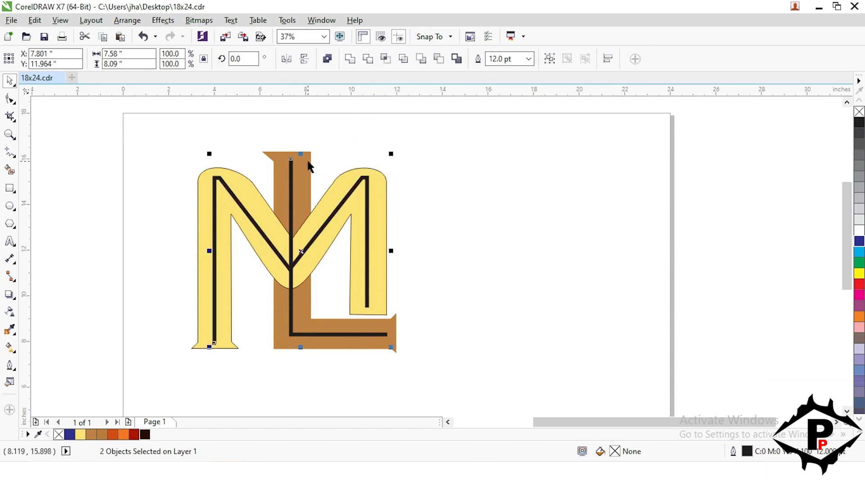
{"action": "left_click", "coordinate": [353, 63]}
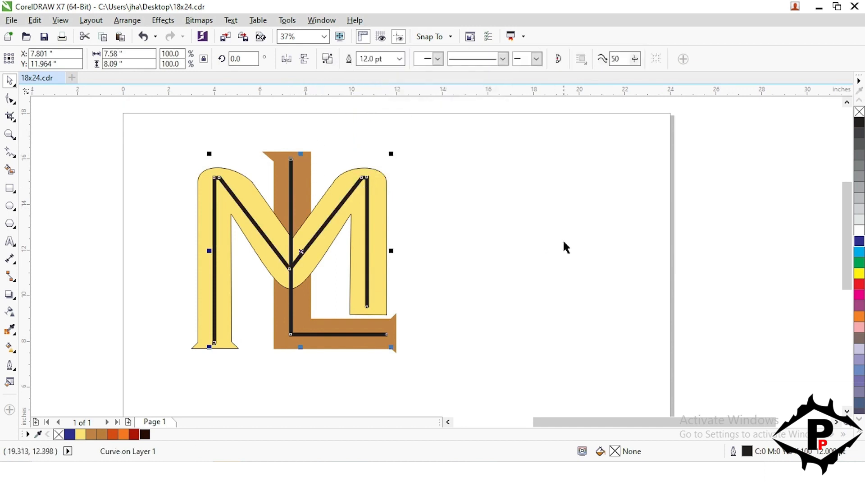
{"action": "key", "text": "ctrl+z"}
Try to weld the L's centre line to the brown L, and undo the weld.
{"action": "left_click", "coordinate": [292, 180]}
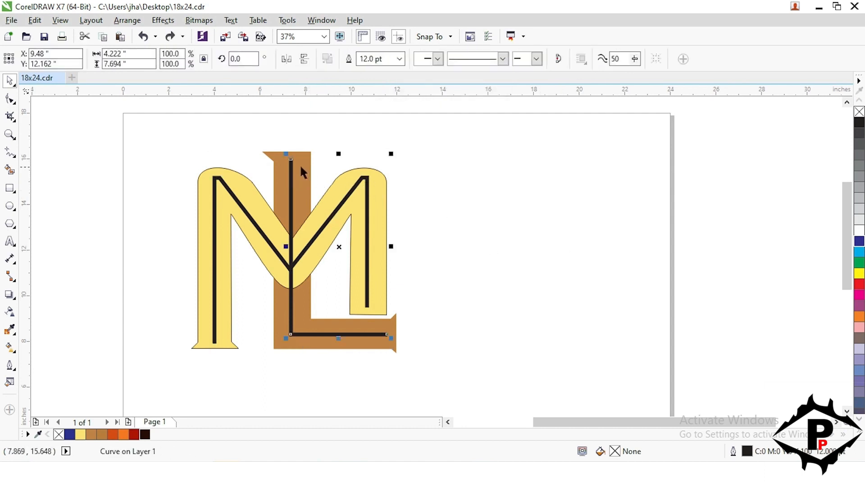
{"action": "left_click", "coordinate": [300, 167], "text": "shift"}
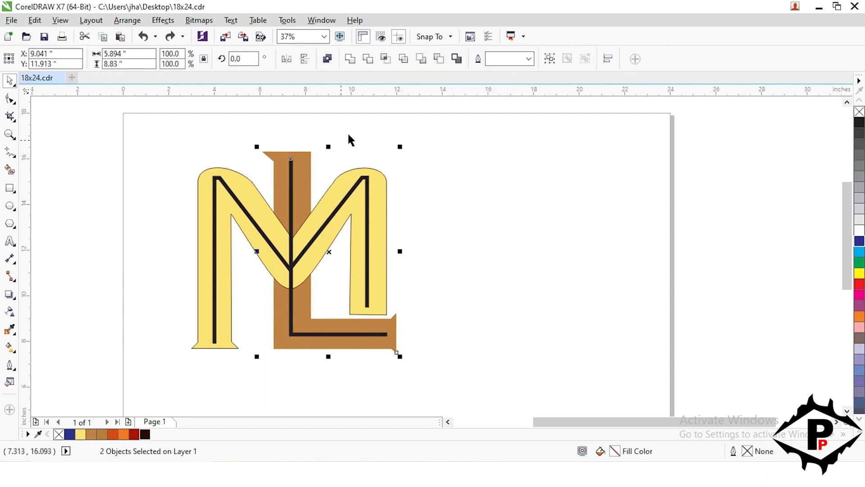
{"action": "left_click", "coordinate": [351, 62]}
{"action": "key", "text": "ctrl+z"}
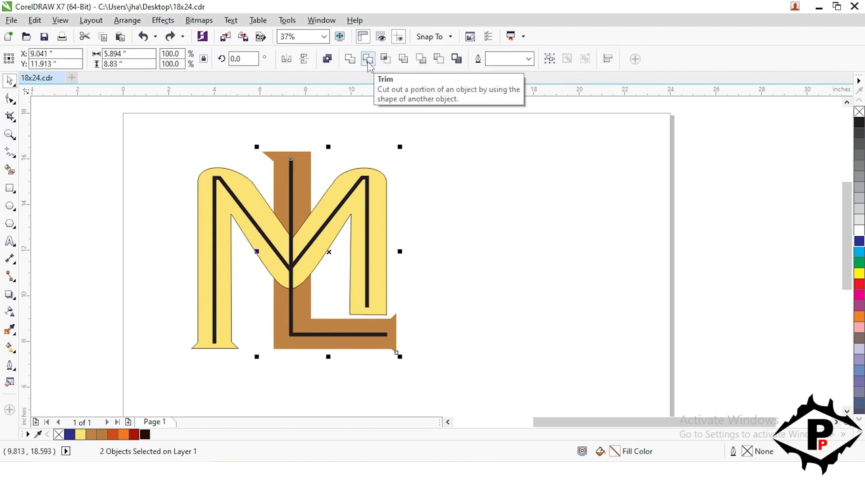
Try to trim the brown L with its centre line, shifting the line aside to check the cut and undoing each shift.
{"action": "left_click", "coordinate": [369, 60]}
{"action": "left_click", "coordinate": [386, 130]}
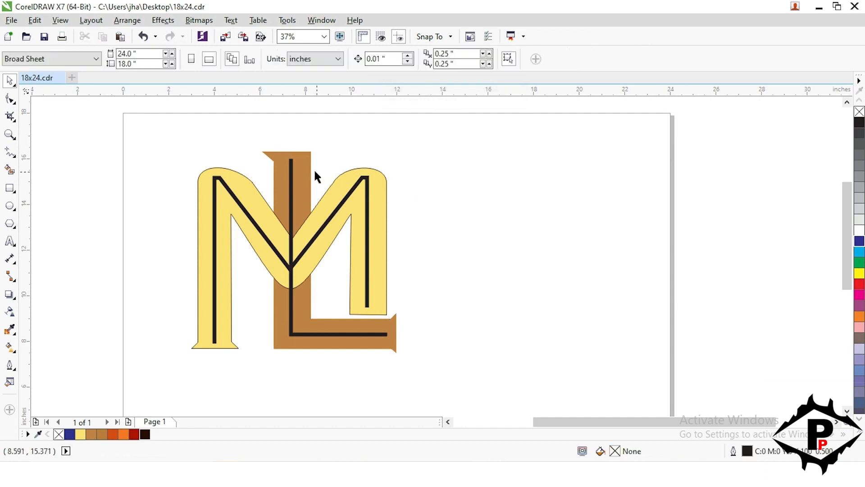
{"action": "left_click_drag", "start_coordinate": [291, 176], "coordinate": [355, 187]}
{"action": "key", "text": "ctrl+z"}
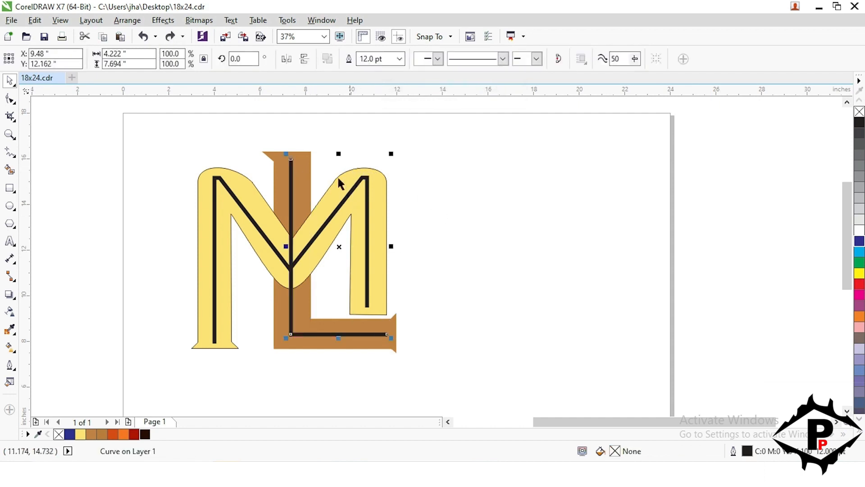
{"action": "left_click", "coordinate": [307, 159], "text": "shift"}
{"action": "left_click", "coordinate": [368, 60]}
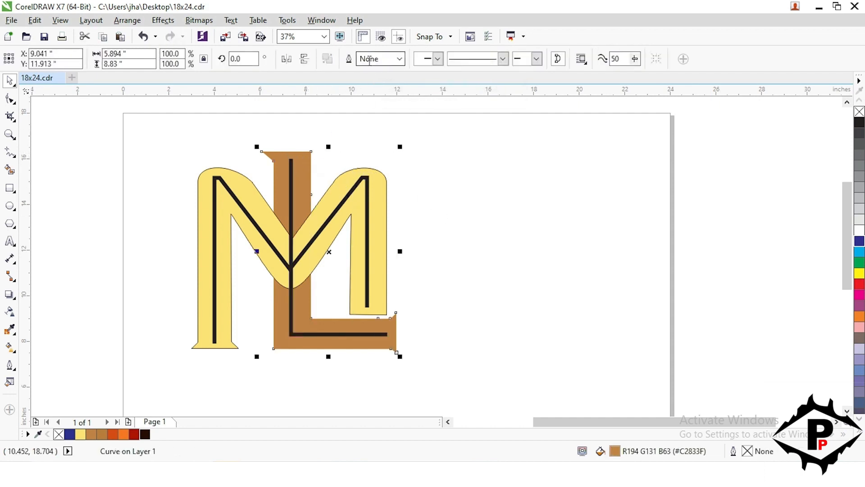
{"action": "left_click", "coordinate": [314, 157]}
{"action": "left_click_drag", "start_coordinate": [292, 167], "coordinate": [306, 167]}
{"action": "key", "text": "ctrl+z"}
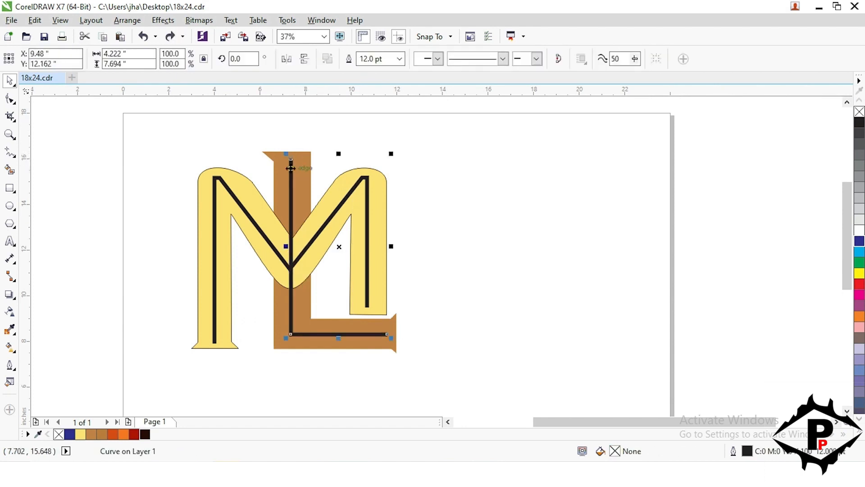
Examine the upper end of the L's centre line and the M's upper outline up close.
{"action": "scroll", "coordinate": [275, 159], "scroll_direction": "up", "scroll_amount": 1}
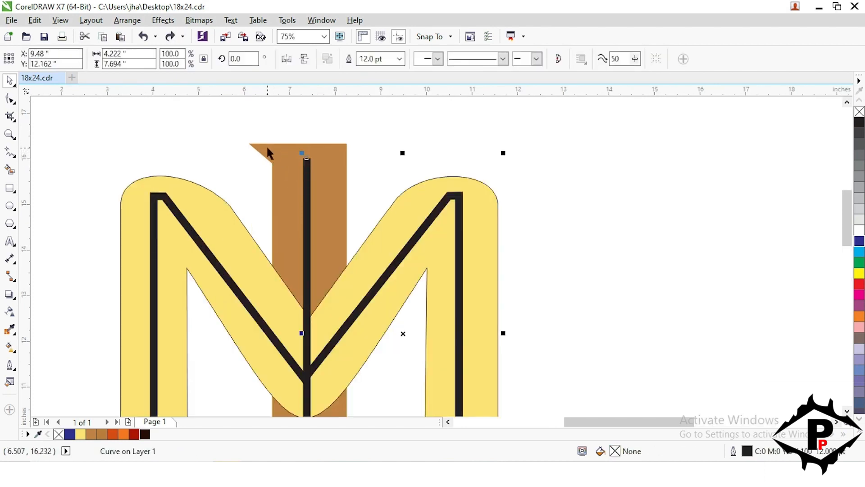
{"action": "scroll", "coordinate": [272, 146], "scroll_direction": "down", "scroll_amount": 1}
{"action": "left_click", "coordinate": [420, 183]}
{"action": "left_click", "coordinate": [290, 160]}
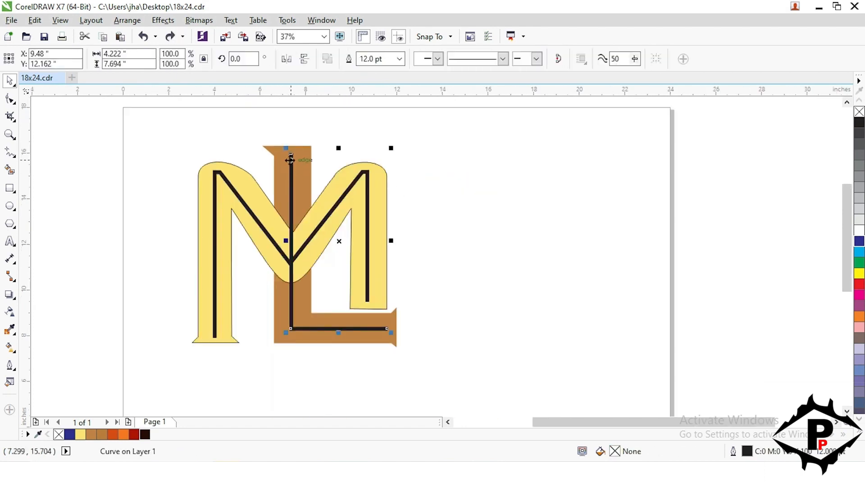
{"action": "scroll", "coordinate": [289, 157], "scroll_direction": "up", "scroll_amount": 1}
{"action": "scroll", "coordinate": [289, 162], "scroll_direction": "down", "scroll_amount": 1}
{"action": "left_click", "coordinate": [193, 187]}
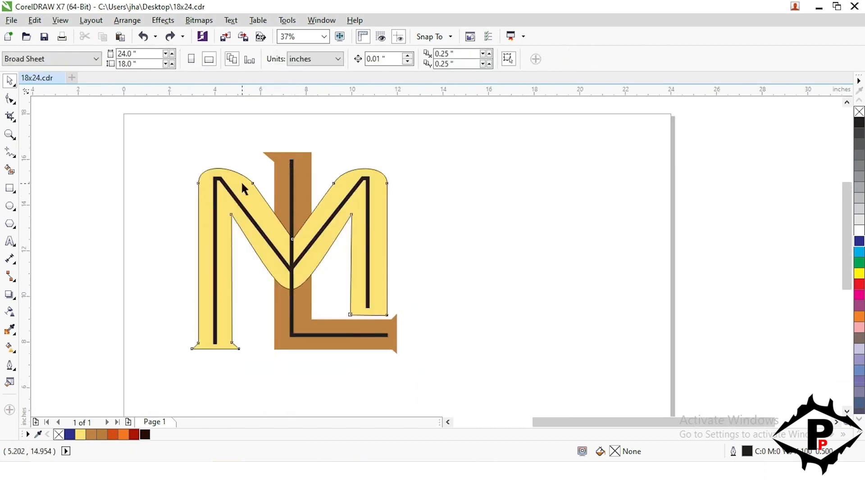
{"action": "left_click", "coordinate": [241, 180]}
{"action": "scroll", "coordinate": [248, 178], "scroll_direction": "up", "scroll_amount": 1}
{"action": "scroll", "coordinate": [263, 200], "scroll_direction": "down", "scroll_amount": 1}
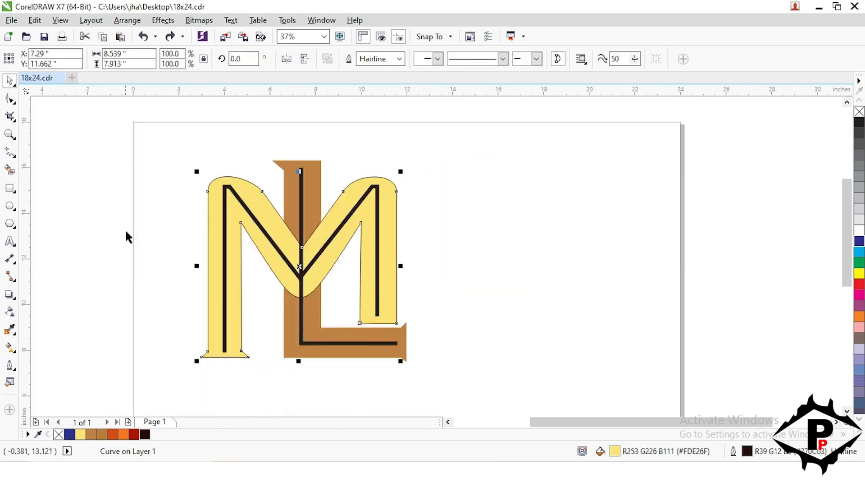
{"action": "left_click", "coordinate": [102, 295]}
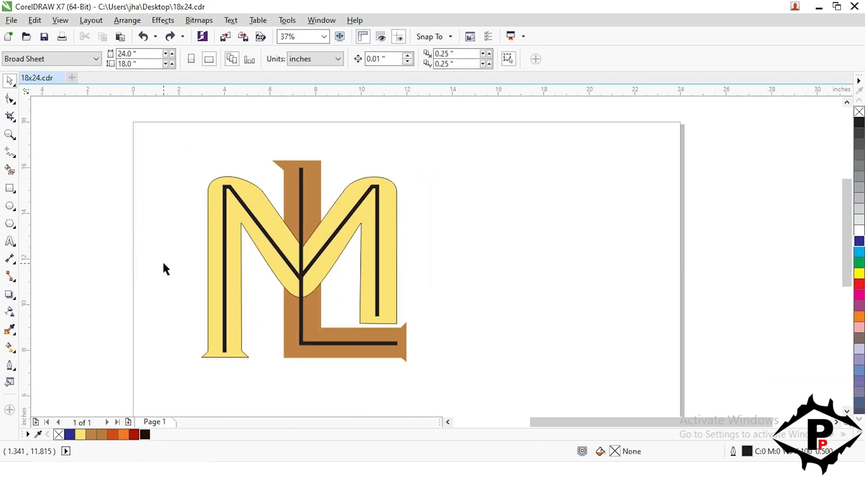
Fine-tune the M's curve where its right shoulder meets the inner diagonal, using the Shape tool.
{"action": "left_click", "coordinate": [10, 99]}
{"action": "left_click", "coordinate": [346, 185]}
{"action": "scroll", "coordinate": [345, 187], "scroll_direction": "up", "scroll_amount": 2}
{"action": "left_click_drag", "start_coordinate": [334, 194], "coordinate": [327, 201]}
{"action": "scroll", "coordinate": [326, 202], "scroll_direction": "down", "scroll_amount": 1}
{"action": "key", "text": "space"}
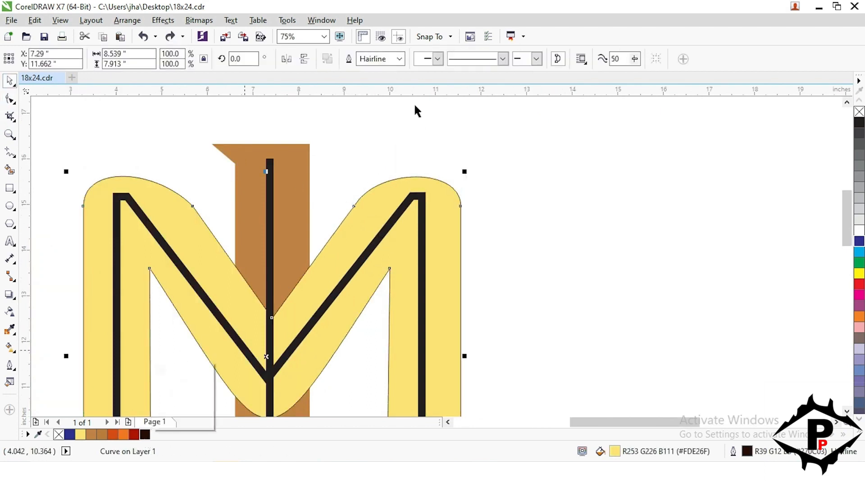
Thicken the M's dark brown outline to 16 pt.
{"action": "left_click", "coordinate": [399, 59]}
{"action": "left_click", "coordinate": [379, 173]}
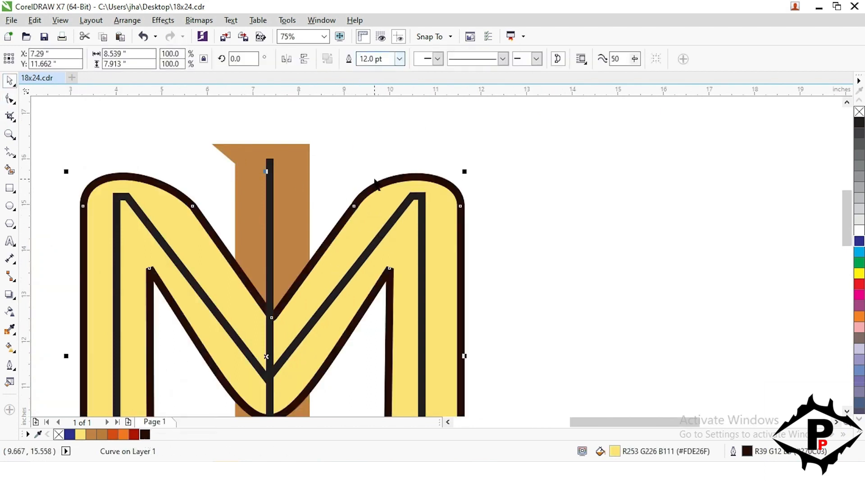
{"action": "left_click", "coordinate": [399, 58]}
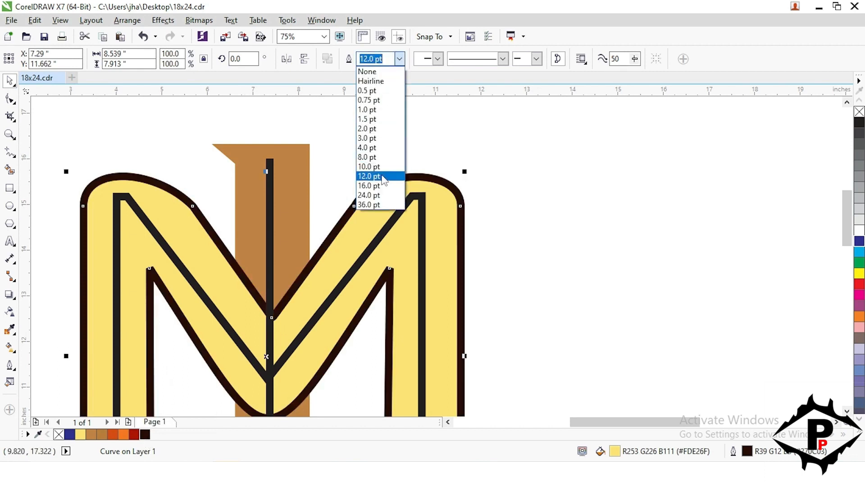
{"action": "left_click", "coordinate": [378, 186]}
{"action": "scroll", "coordinate": [385, 205], "scroll_direction": "down", "scroll_amount": 2}
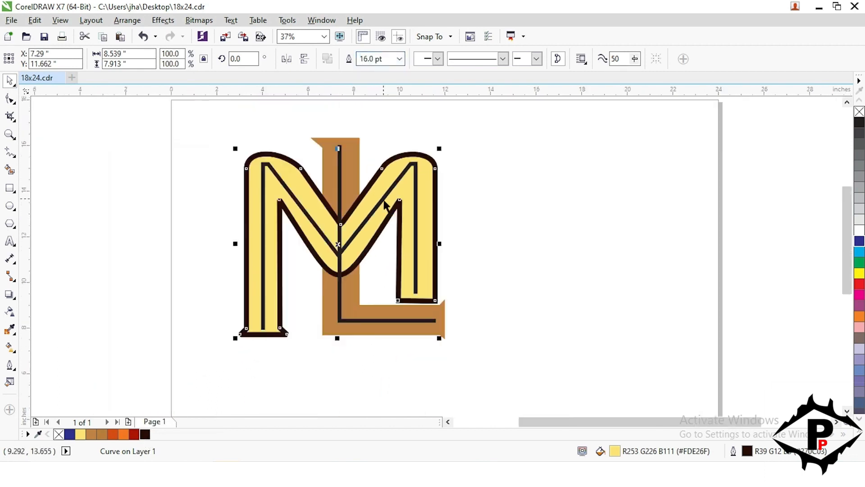
{"action": "scroll", "coordinate": [348, 287], "scroll_direction": "up", "scroll_amount": 1}
{"action": "scroll", "coordinate": [349, 288], "scroll_direction": "up", "scroll_amount": 1}
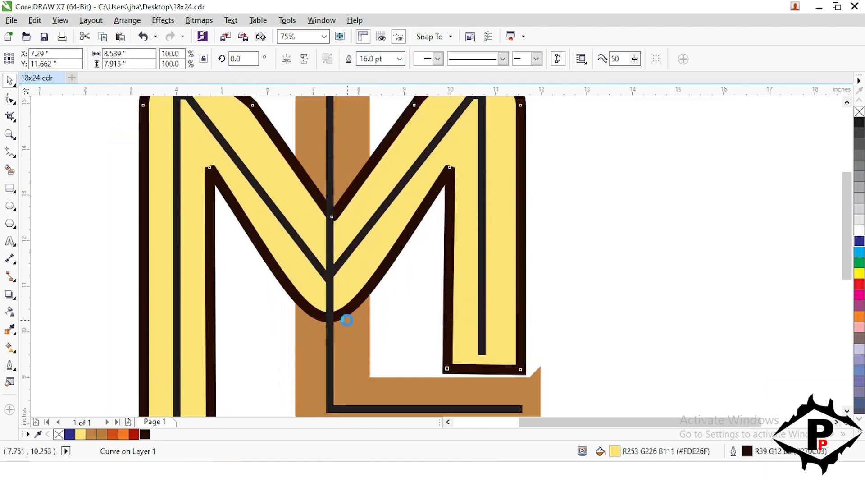
{"action": "scroll", "coordinate": [346, 319], "scroll_direction": "down", "scroll_amount": 1}
Convert the M's outline to a separate object, testing the separation with a short move and undoing that move.
{"action": "left_click", "coordinate": [127, 20]}
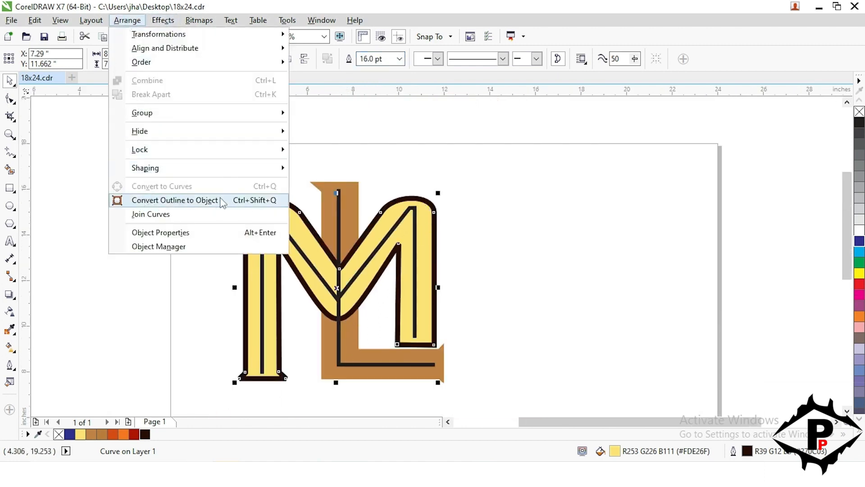
{"action": "left_click", "coordinate": [176, 199]}
{"action": "left_click_drag", "start_coordinate": [435, 205], "coordinate": [428, 181]}
{"action": "key", "text": "ctrl+z"}
Trim the brown L with the M's outline object, and delete that outline object to leave a gap around the M.
{"action": "left_click", "coordinate": [354, 188], "text": "shift"}
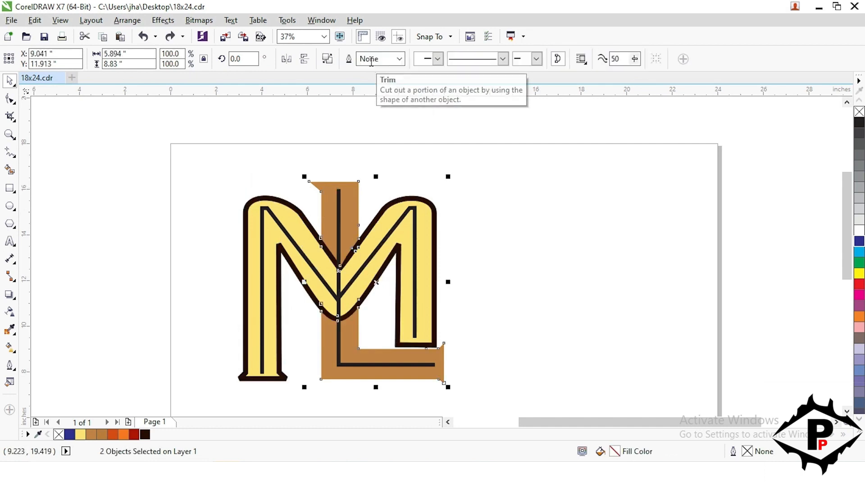
{"action": "left_click", "coordinate": [369, 61]}
{"action": "left_click_drag", "start_coordinate": [421, 204], "coordinate": [604, 179]}
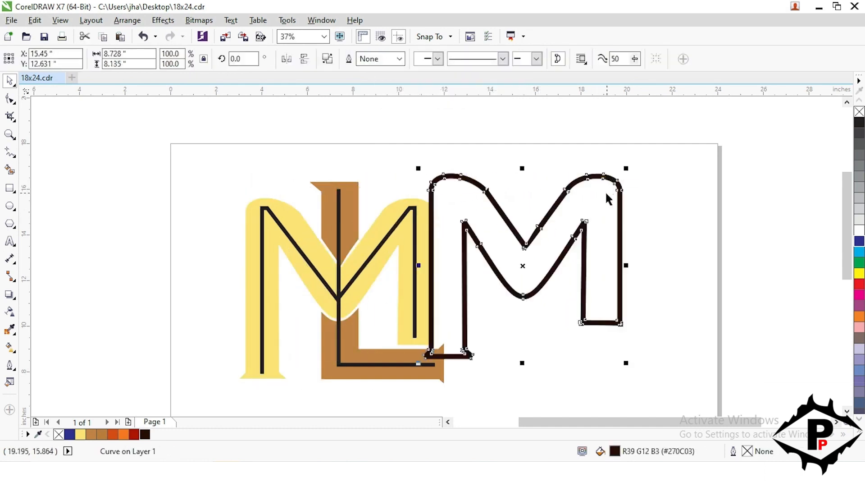
{"action": "key", "text": "Delete"}
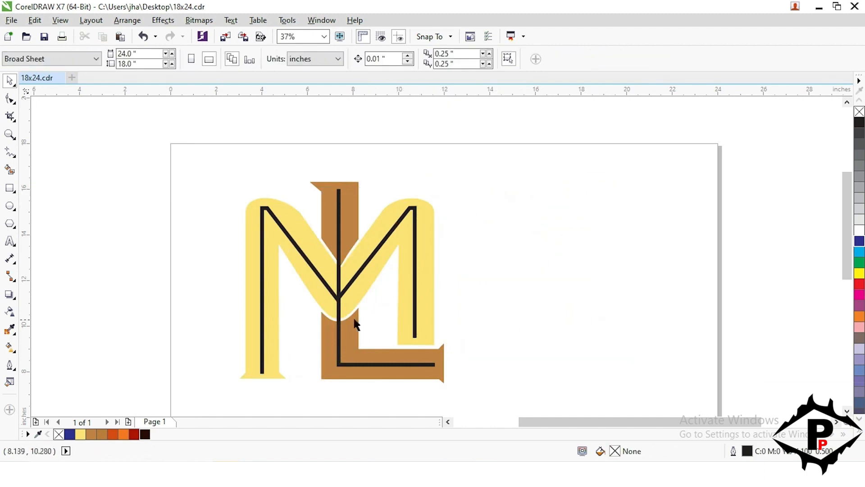
Convert the L's black centre line to an outline object and trim the brown L with it.
{"action": "scroll", "coordinate": [356, 323], "scroll_direction": "up", "scroll_amount": 2}
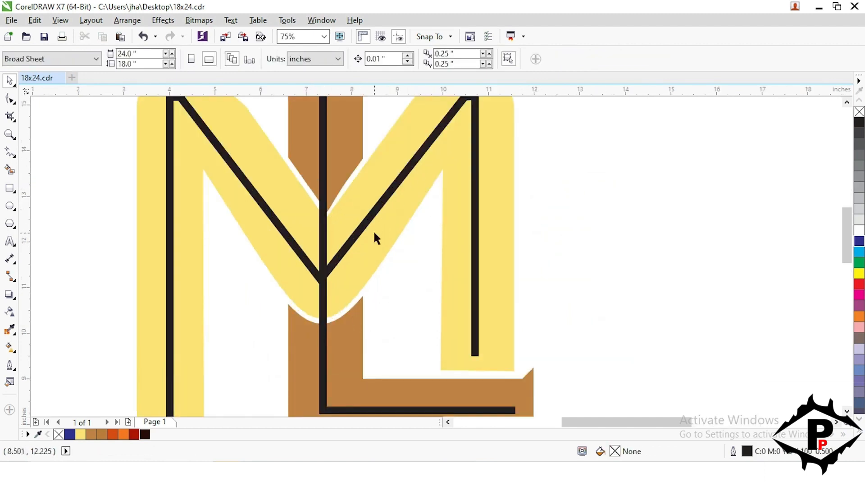
{"action": "scroll", "coordinate": [374, 238], "scroll_direction": "down", "scroll_amount": 2}
{"action": "left_click", "coordinate": [350, 198]}
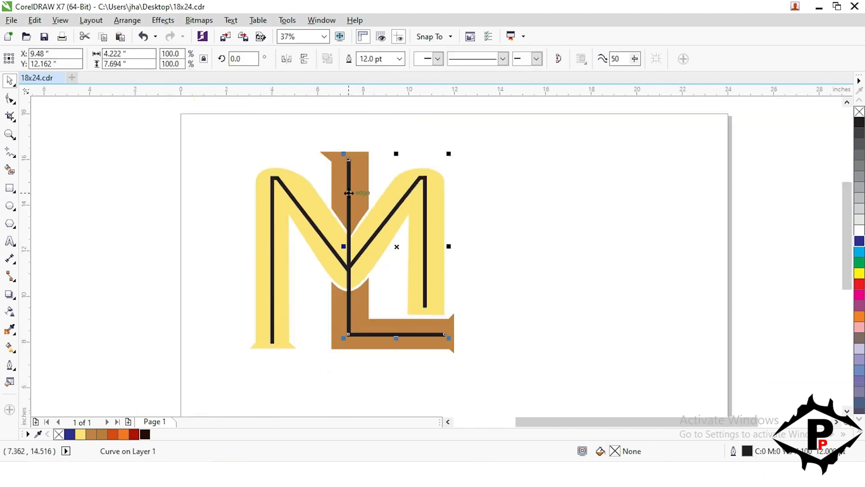
{"action": "left_click", "coordinate": [127, 20]}
{"action": "left_click", "coordinate": [165, 199]}
{"action": "left_click", "coordinate": [328, 156], "text": "shift"}
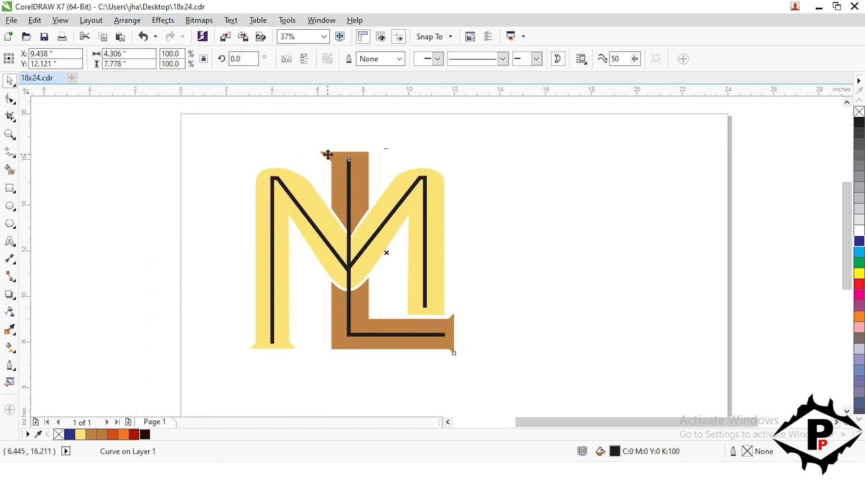
{"action": "left_click", "coordinate": [383, 102]}
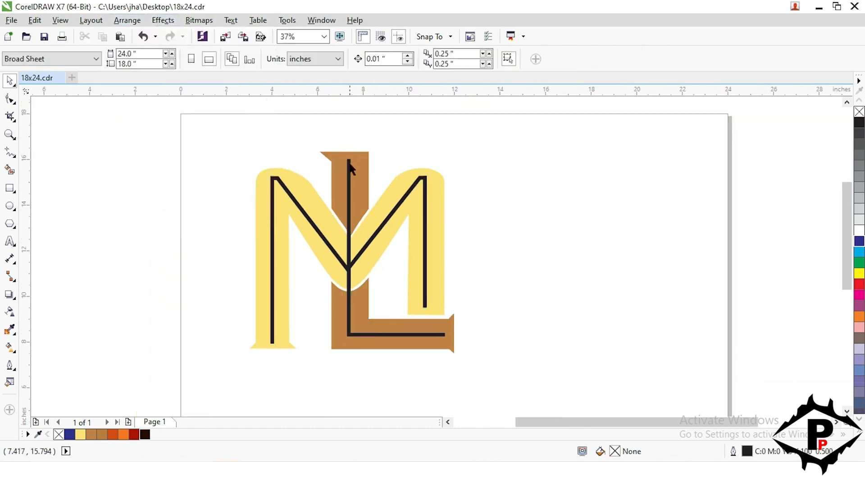
Move the L's black centre line object off the letter and delete it.
{"action": "left_click_drag", "start_coordinate": [352, 169], "coordinate": [436, 162]}
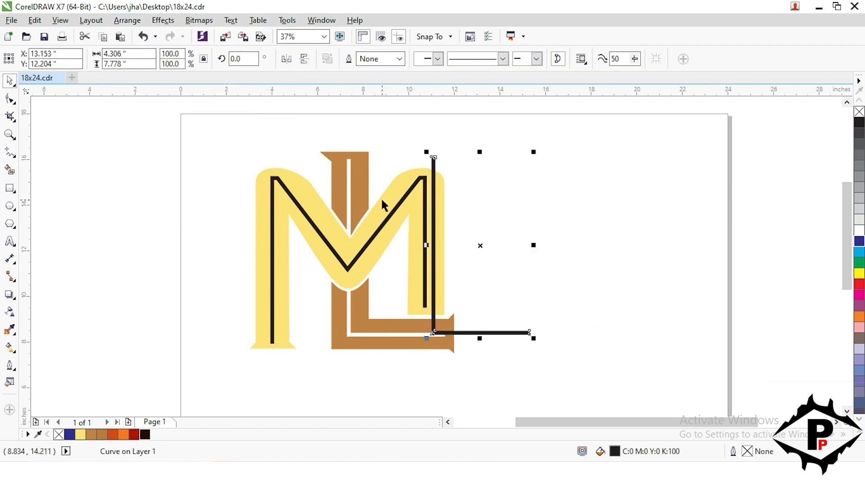
{"action": "scroll", "coordinate": [361, 201], "scroll_direction": "up", "scroll_amount": 1}
{"action": "scroll", "coordinate": [353, 203], "scroll_direction": "down", "scroll_amount": 1}
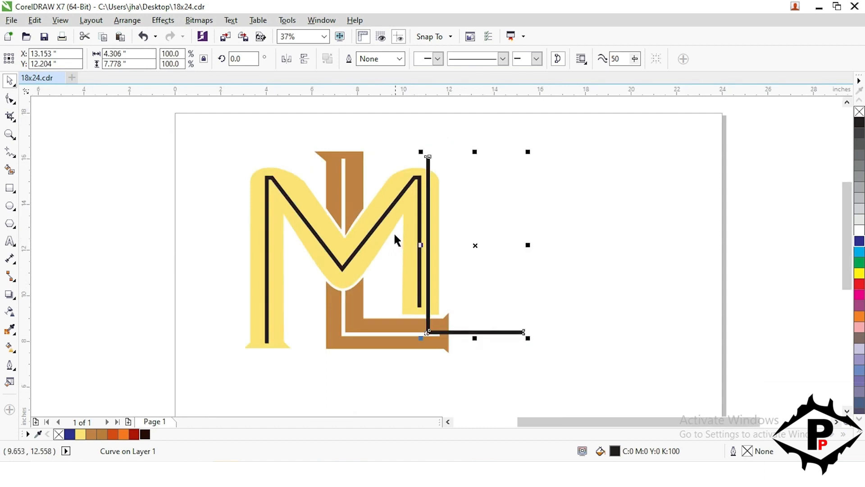
{"action": "key", "text": "Delete"}
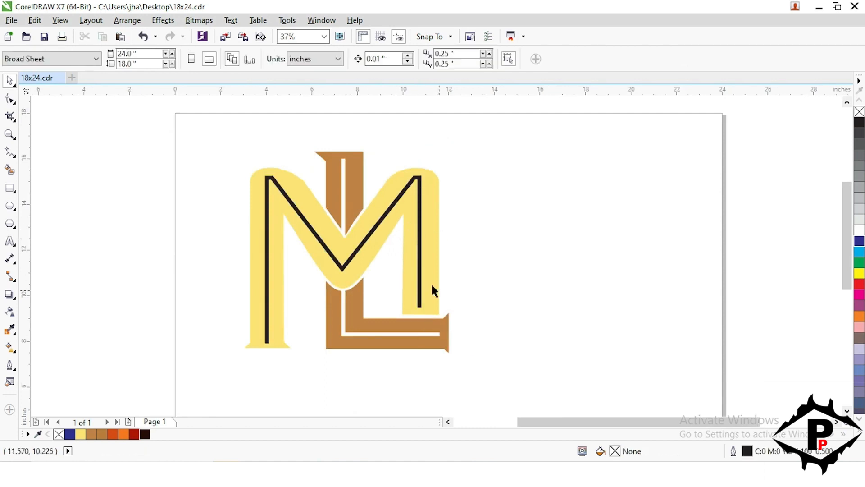
Fill the M's centre line object with white.
{"action": "left_click", "coordinate": [262, 217]}
{"action": "left_click", "coordinate": [267, 216]}
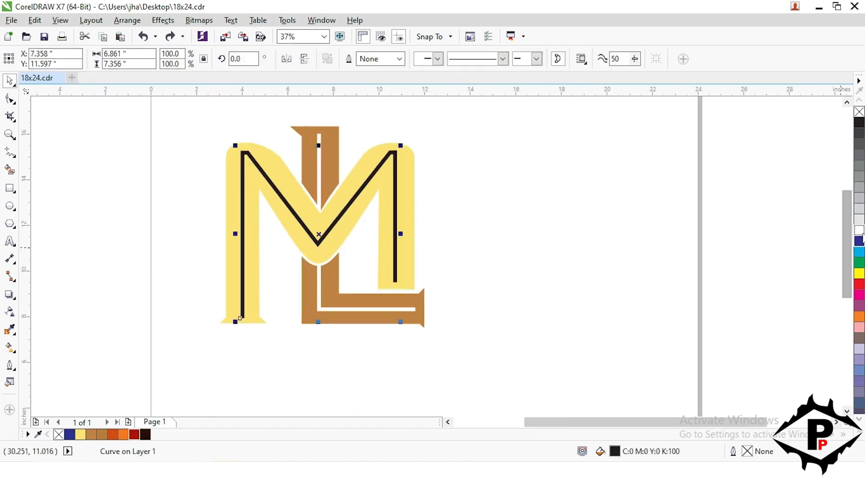
{"action": "left_click", "coordinate": [859, 230]}
{"action": "left_click", "coordinate": [377, 256]}
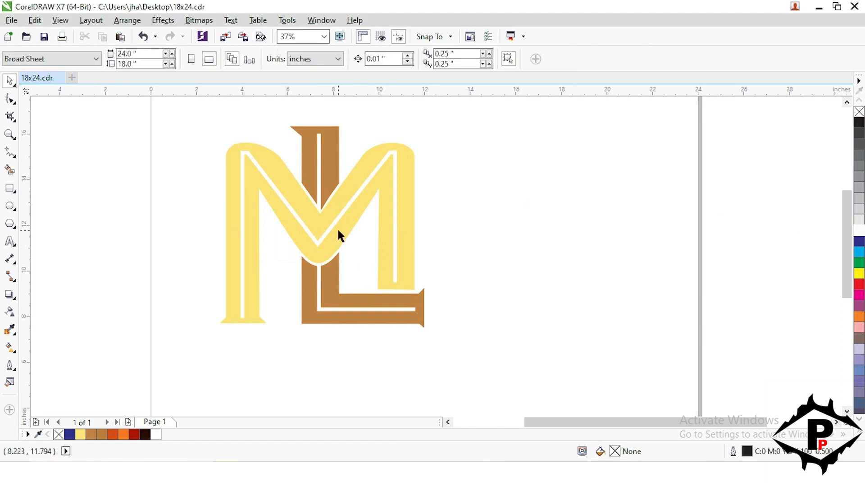
Apply a linear fountain fill to the M, running diagonally from yellow at its upper-left shoulder to brown at its right leg's foot.
{"action": "scroll", "coordinate": [292, 205], "scroll_direction": "down", "scroll_amount": 2}
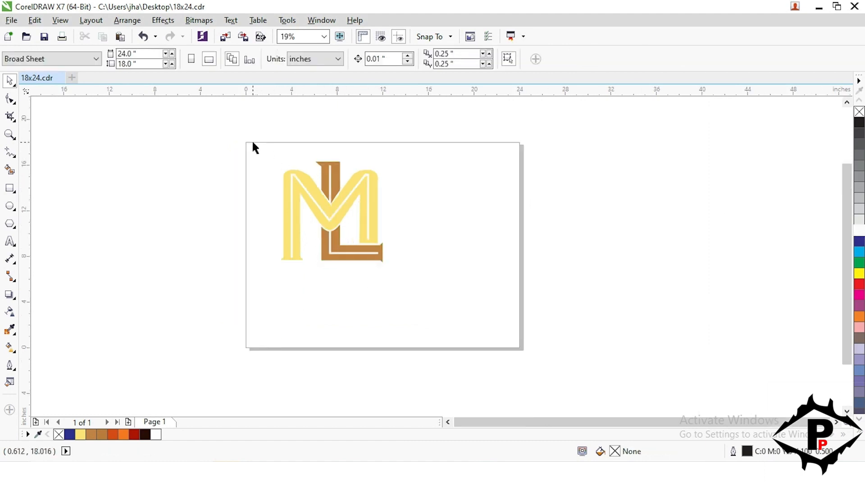
{"action": "scroll", "coordinate": [296, 185], "scroll_direction": "up", "scroll_amount": 2}
{"action": "left_click", "coordinate": [309, 190]}
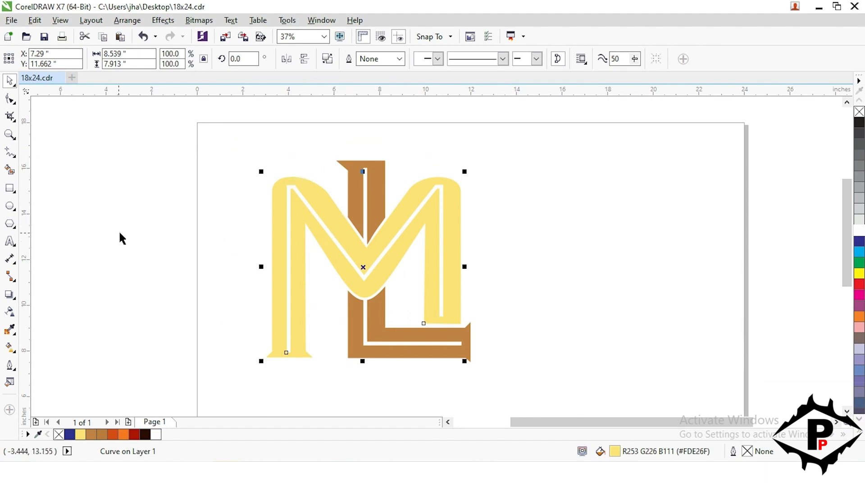
{"action": "left_click", "coordinate": [10, 347]}
{"action": "left_click_drag", "start_coordinate": [273, 234], "coordinate": [450, 234]}
{"action": "left_click_drag", "start_coordinate": [277, 211], "coordinate": [279, 191]}
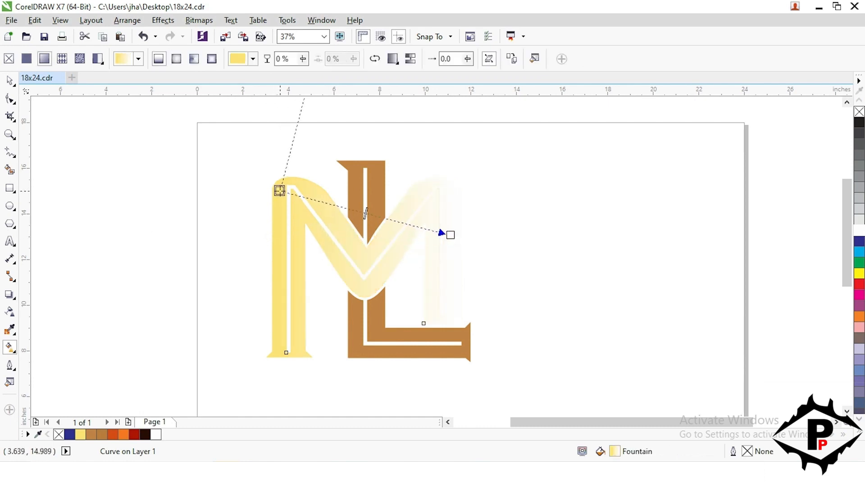
{"action": "left_click_drag", "start_coordinate": [451, 234], "coordinate": [460, 322]}
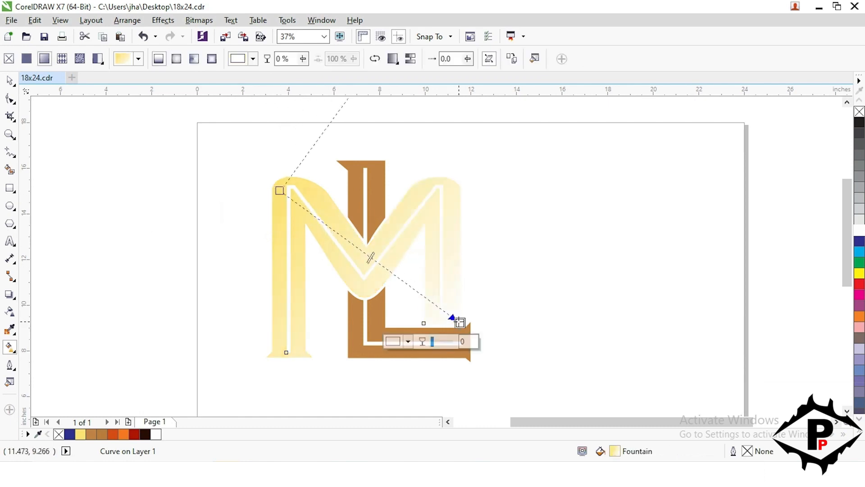
{"action": "left_click", "coordinate": [92, 435]}
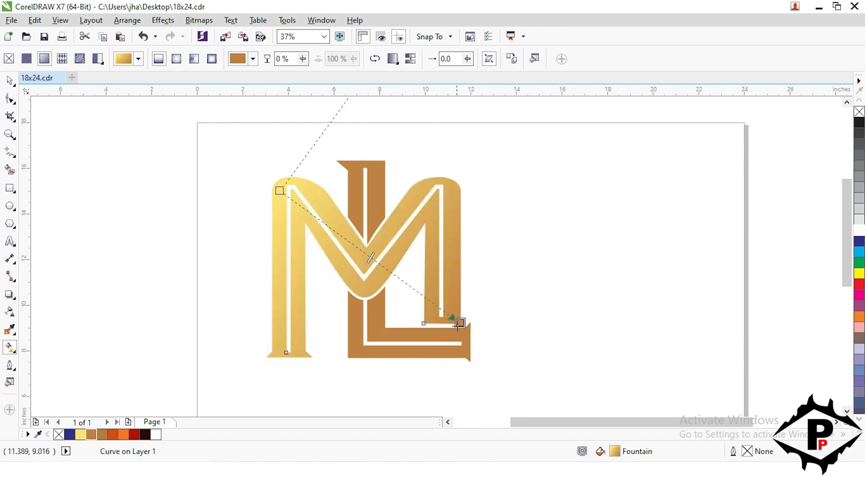
Add a yellow colour stop at 22% to the M's fountain fill and change its start colour to brown.
{"action": "scroll", "coordinate": [457, 321], "scroll_direction": "up", "scroll_amount": 2}
{"action": "scroll", "coordinate": [457, 320], "scroll_direction": "down", "scroll_amount": 2}
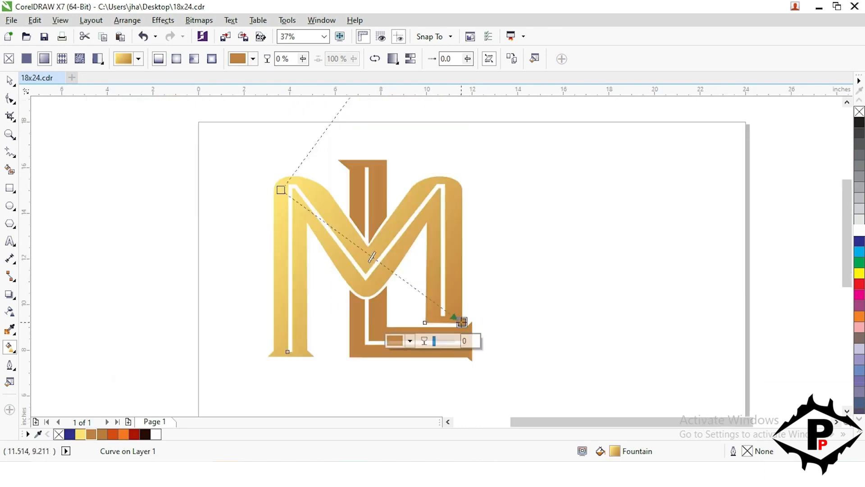
{"action": "left_click", "coordinate": [281, 189]}
{"action": "double_click", "coordinate": [321, 220]}
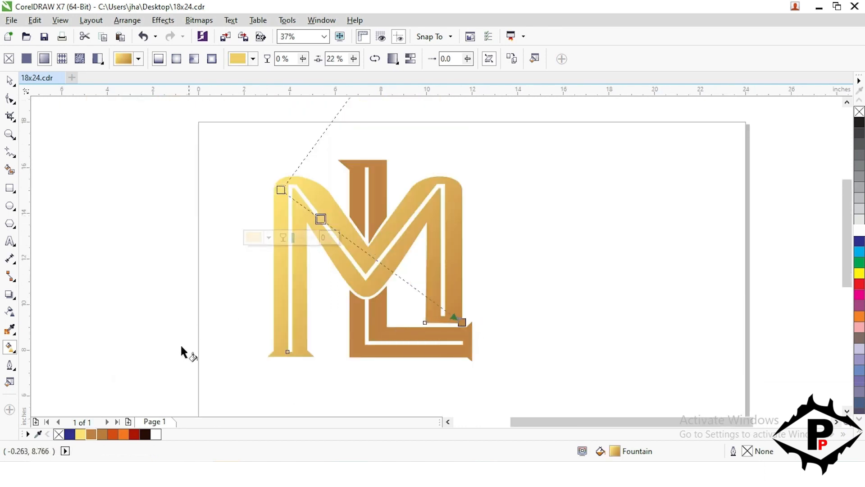
{"action": "left_click", "coordinate": [81, 436]}
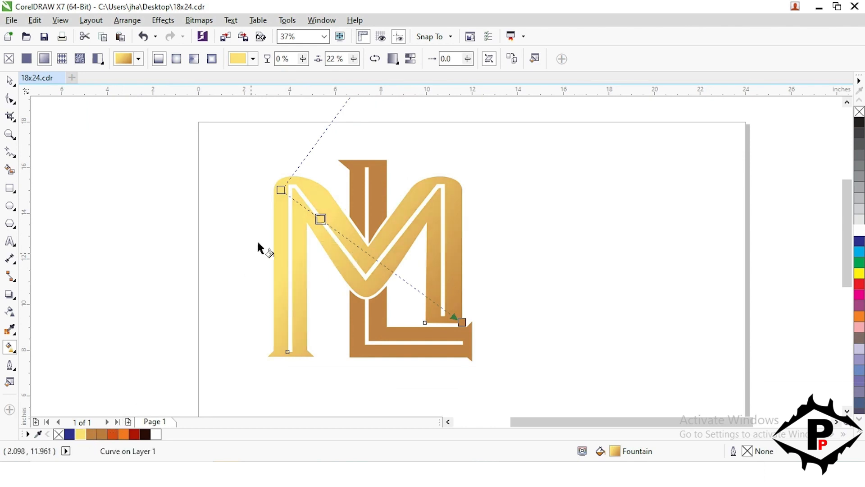
{"action": "left_click", "coordinate": [281, 189]}
{"action": "left_click", "coordinate": [98, 434]}
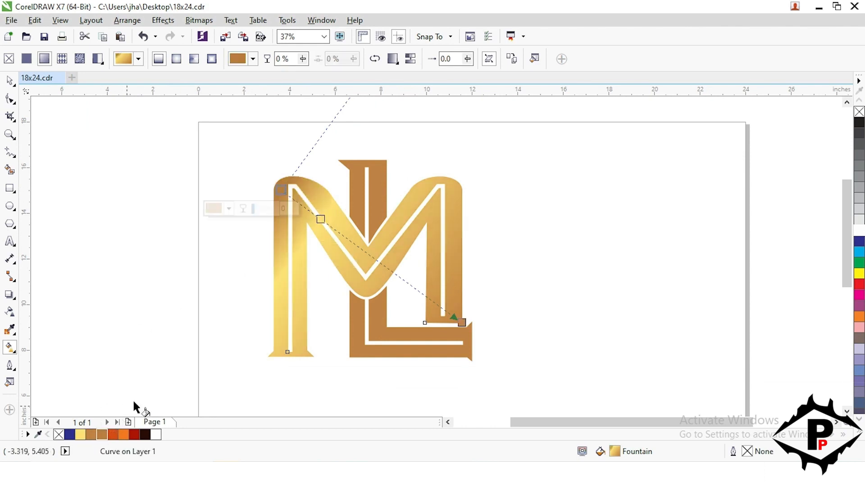
Move the M's yellow gradient stop to 34%, shift the start just outside its upper-left shoulder, and end the gradient at the L's inner corner.
{"action": "left_click_drag", "start_coordinate": [321, 220], "coordinate": [339, 233]}
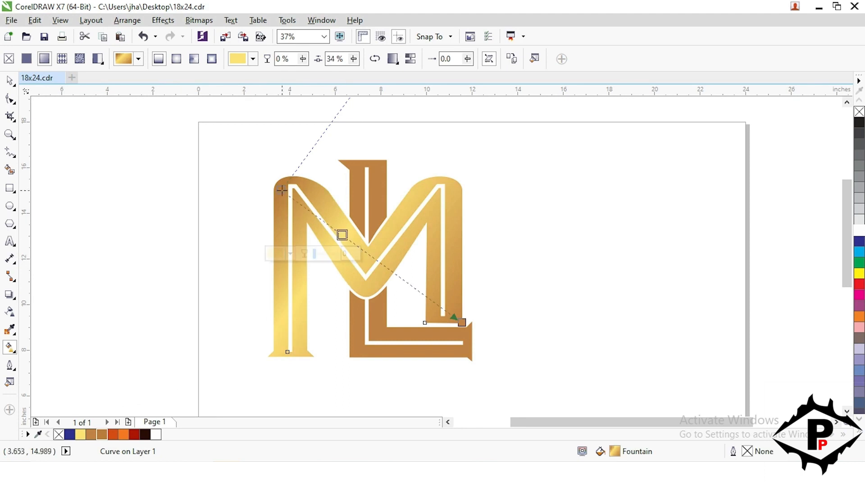
{"action": "left_click_drag", "start_coordinate": [281, 189], "coordinate": [269, 173]}
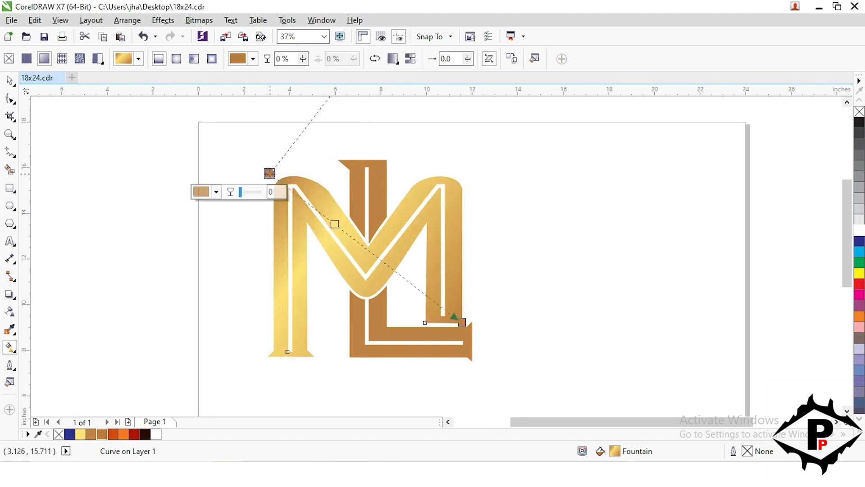
{"action": "left_click_drag", "start_coordinate": [459, 320], "coordinate": [383, 334]}
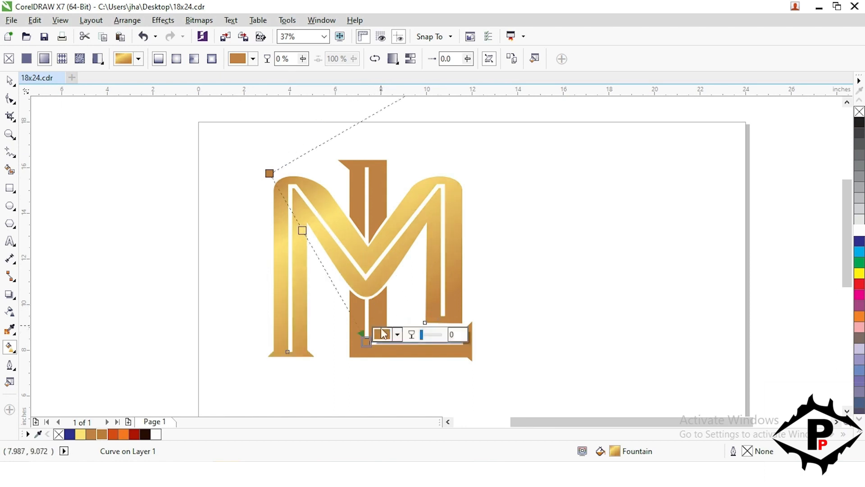
{"action": "left_click", "coordinate": [10, 82]}
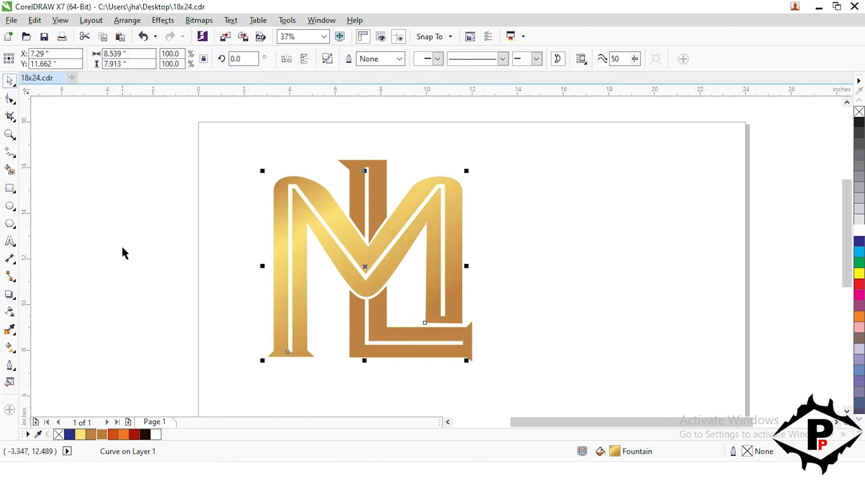
{"action": "left_click", "coordinate": [121, 245]}
Apply a vertical linear fountain fill to the L, from red-orange at the top of its stem to orange at its base.
{"action": "left_click", "coordinate": [369, 180]}
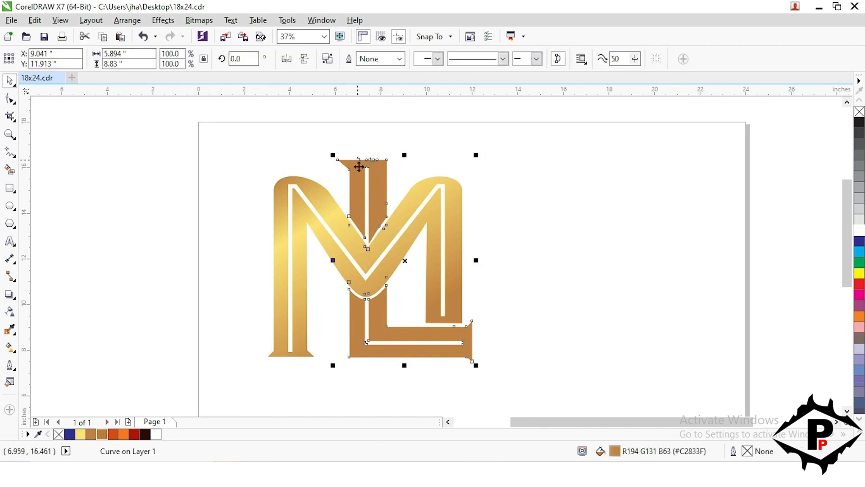
{"action": "left_click", "coordinate": [10, 346]}
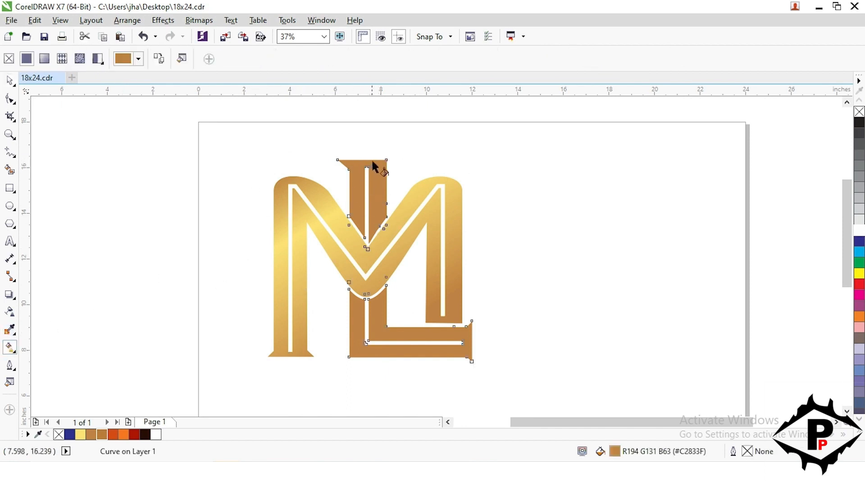
{"action": "left_click_drag", "start_coordinate": [372, 160], "coordinate": [379, 357]}
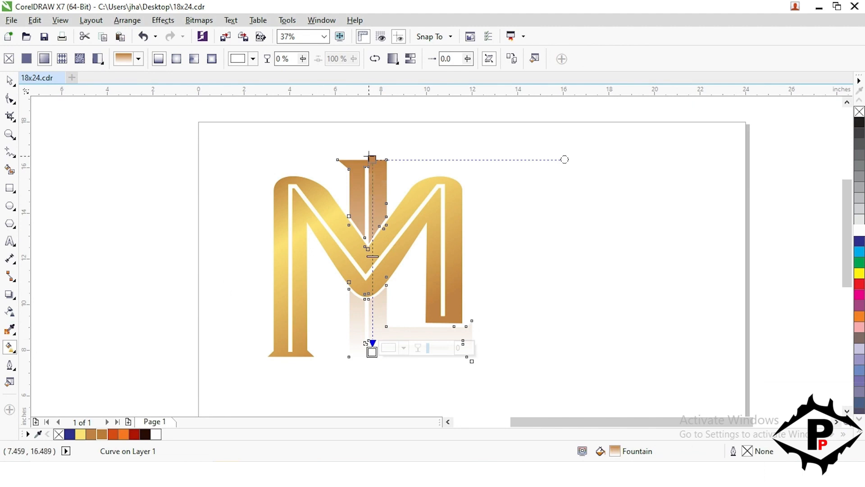
{"action": "left_click", "coordinate": [116, 434]}
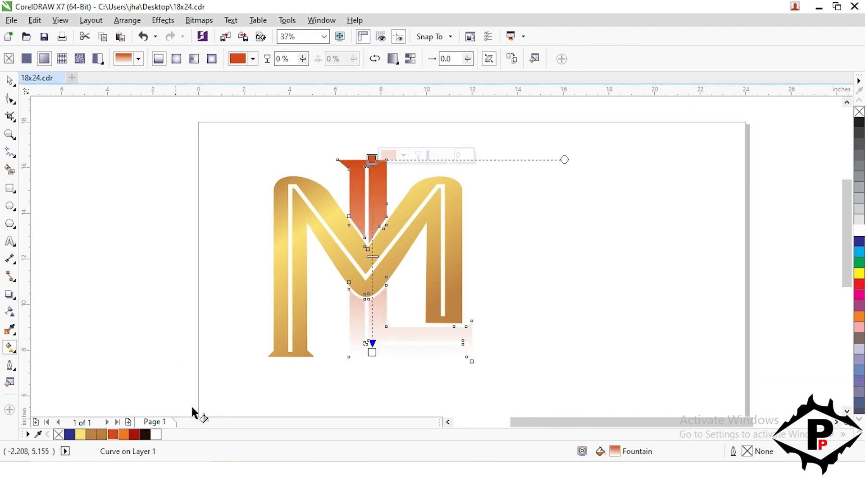
{"action": "left_click", "coordinate": [372, 351]}
{"action": "left_click", "coordinate": [124, 435]}
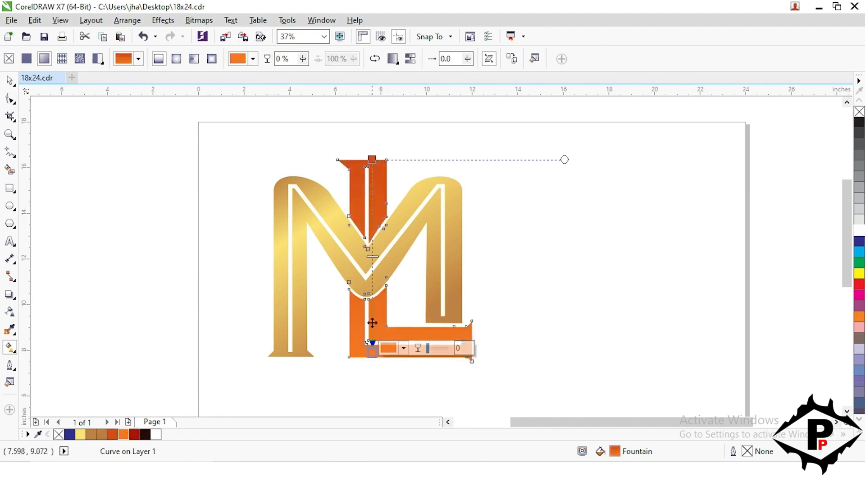
Add an orange colour stop at 63% to the L's fountain fill and set its end colour to dark red.
{"action": "double_click", "coordinate": [372, 280]}
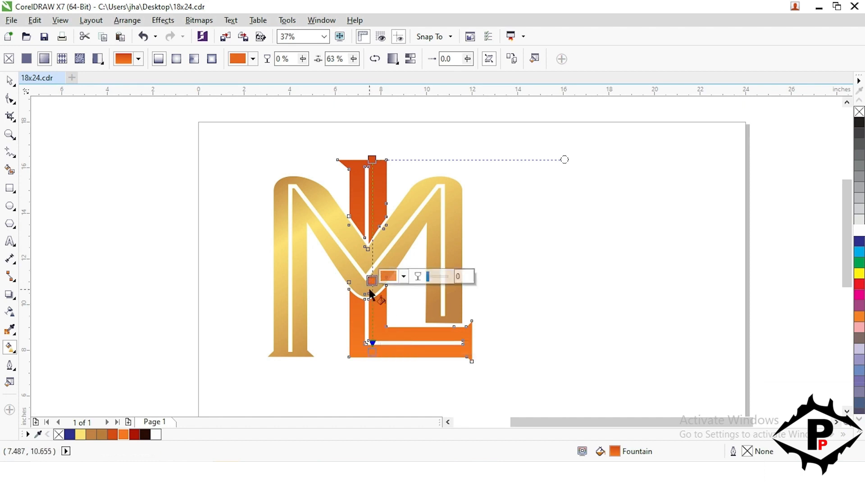
{"action": "left_click", "coordinate": [134, 435]}
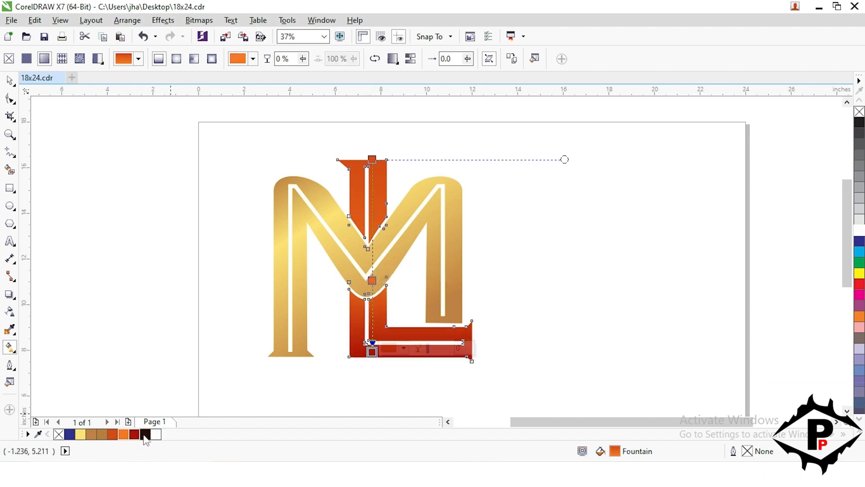
{"action": "left_click", "coordinate": [372, 351]}
Angle the L's gradient from the upper part of its stem to the lower-right tip of its foot.
{"action": "left_click_drag", "start_coordinate": [372, 351], "coordinate": [470, 352]}
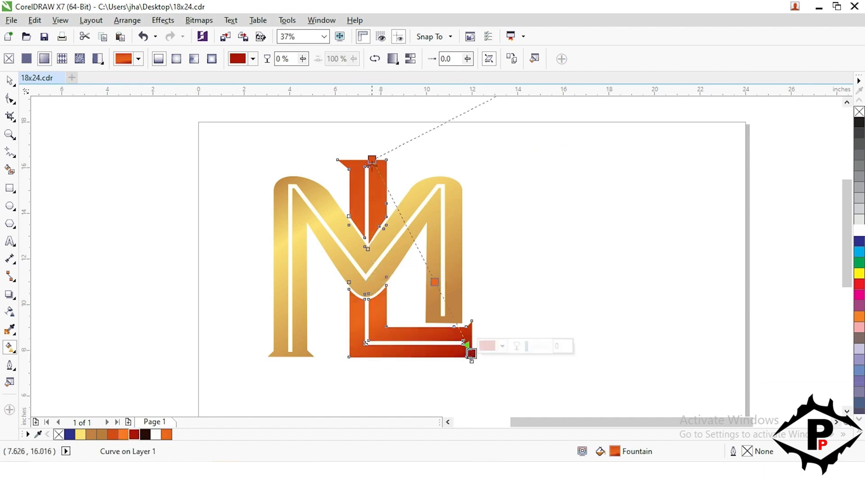
{"action": "mouse_move", "coordinate": [371, 159]}
{"action": "left_mouse_down"}
{"action": "mouse_move", "coordinate": [352, 155]}
{"action": "mouse_move", "coordinate": [361, 170]}
{"action": "left_mouse_up"}
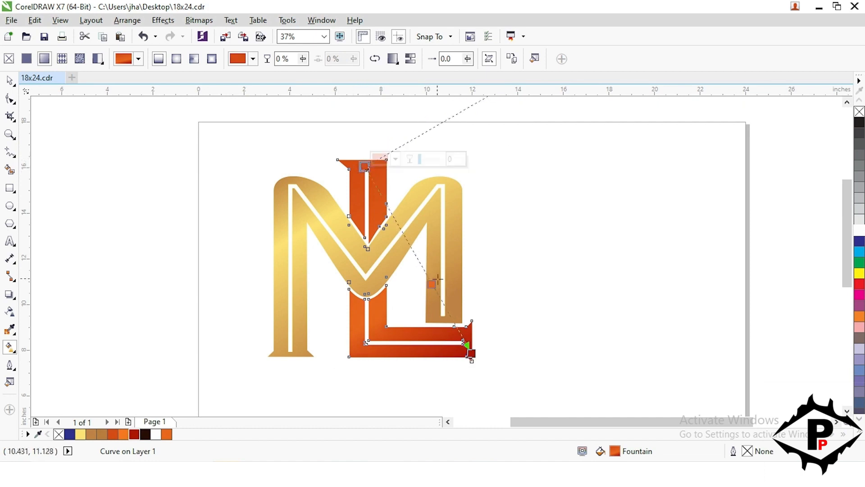
{"action": "left_click", "coordinate": [12, 84]}
{"action": "left_click", "coordinate": [251, 216]}
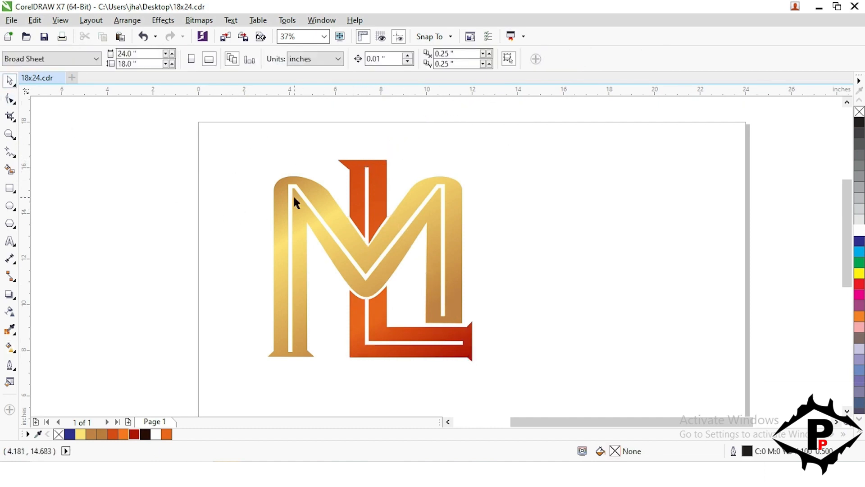
Raise the curves on top of the M's left and right shoulders by extending their inner node handles with the Shape tool.
{"action": "key", "text": "F10"}
{"action": "left_click", "coordinate": [320, 183]}
{"action": "scroll", "coordinate": [321, 183], "scroll_direction": "up", "scroll_amount": 2}
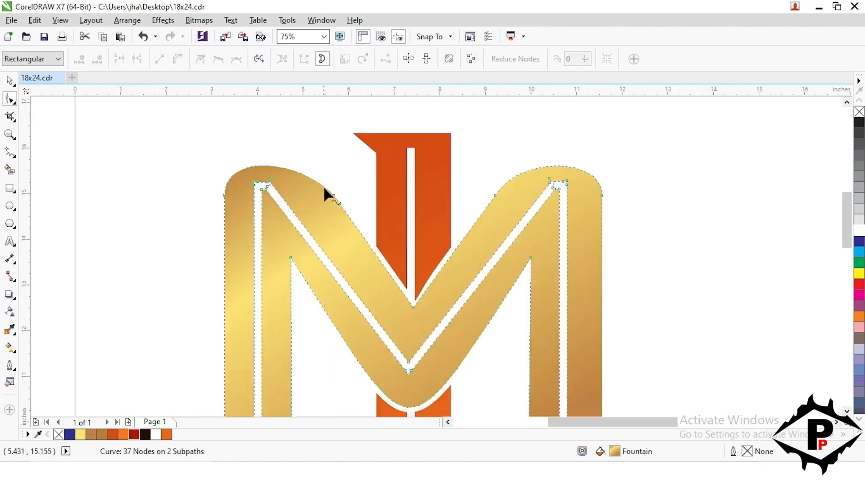
{"action": "left_click", "coordinate": [333, 194]}
{"action": "left_click_drag", "start_coordinate": [295, 157], "coordinate": [294, 140]}
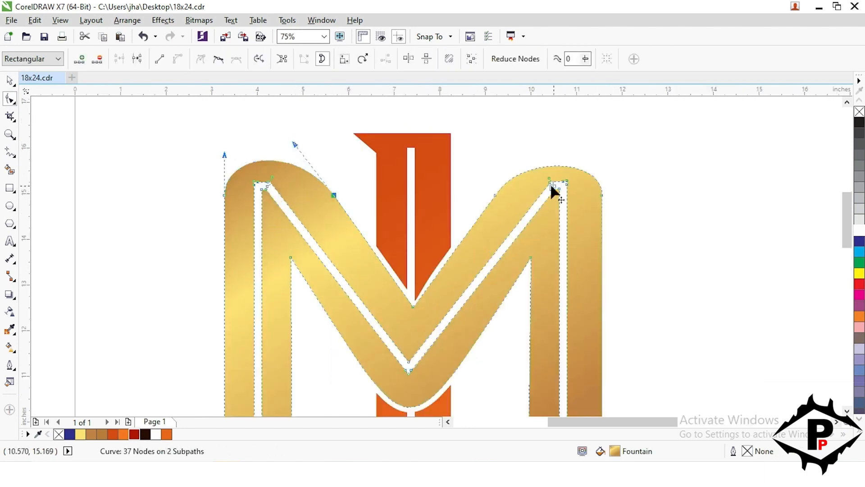
{"action": "left_click", "coordinate": [496, 195]}
{"action": "left_click_drag", "start_coordinate": [518, 156], "coordinate": [521, 146]}
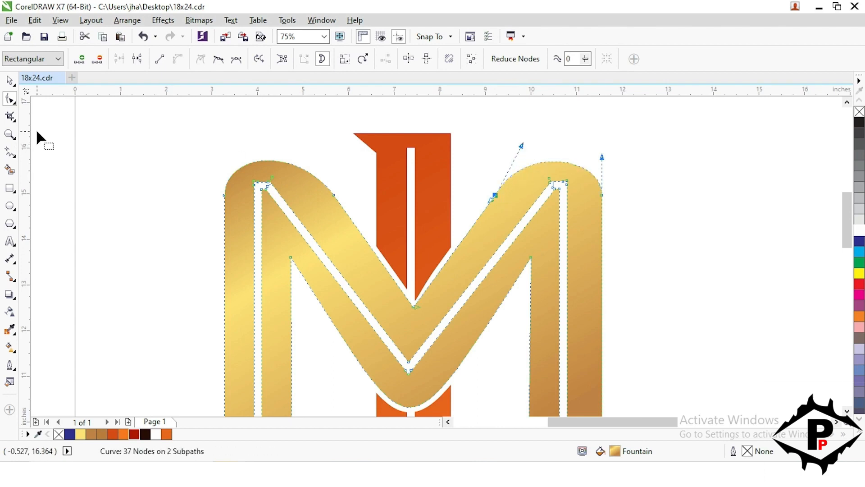
Group all the logo's objects and centre the group on the page.
{"action": "left_click", "coordinate": [10, 80]}
{"action": "scroll", "coordinate": [270, 184], "scroll_direction": "down", "scroll_amount": 1}
{"action": "left_click", "coordinate": [229, 217]}
{"action": "scroll", "coordinate": [255, 196], "scroll_direction": "down", "scroll_amount": 1}
{"action": "left_click_drag", "start_coordinate": [227, 162], "coordinate": [391, 320]}
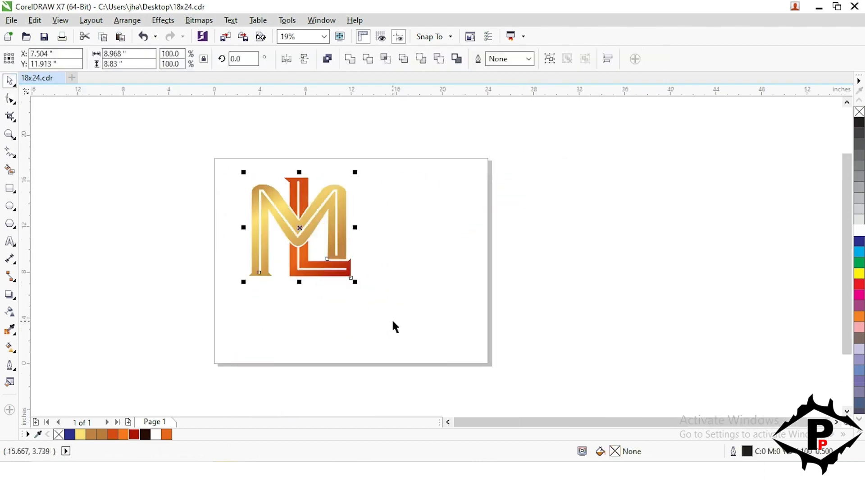
{"action": "left_click", "coordinate": [550, 59]}
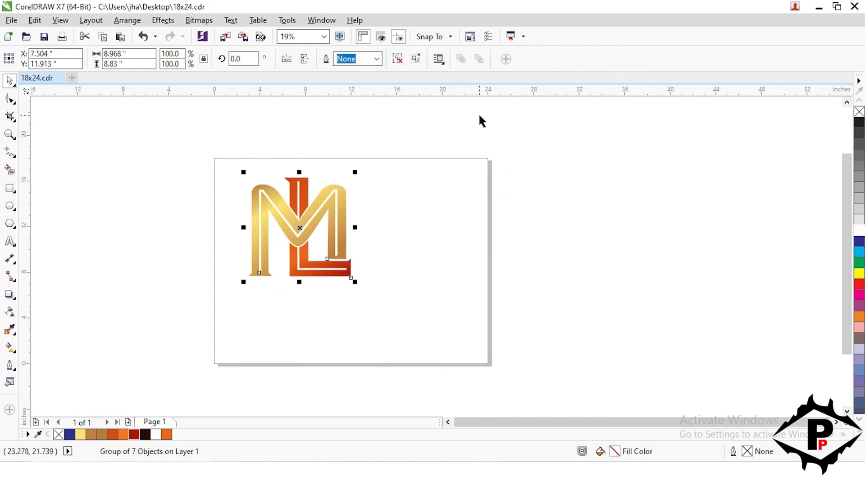
{"action": "key", "text": "p"}
{"action": "key", "text": "Escape"}
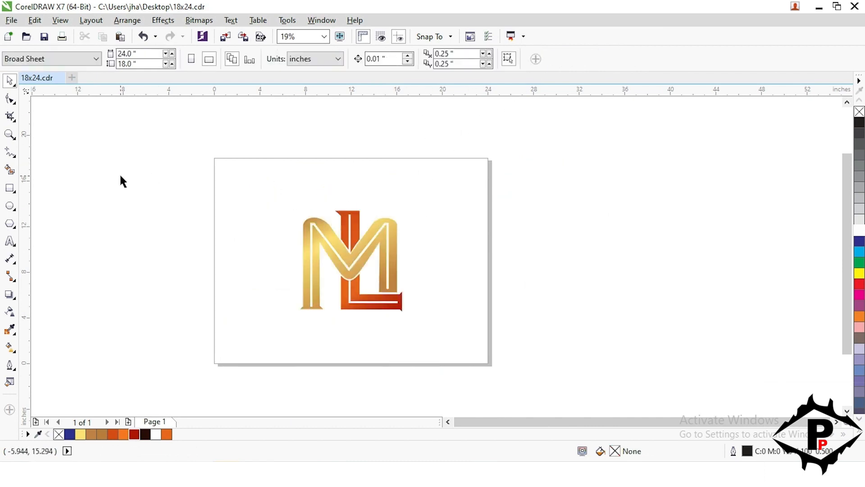
Add a page-sized 24 × 18 in rectangle behind the logo and fill it with very dark brown.
{"action": "double_click", "coordinate": [10, 188]}
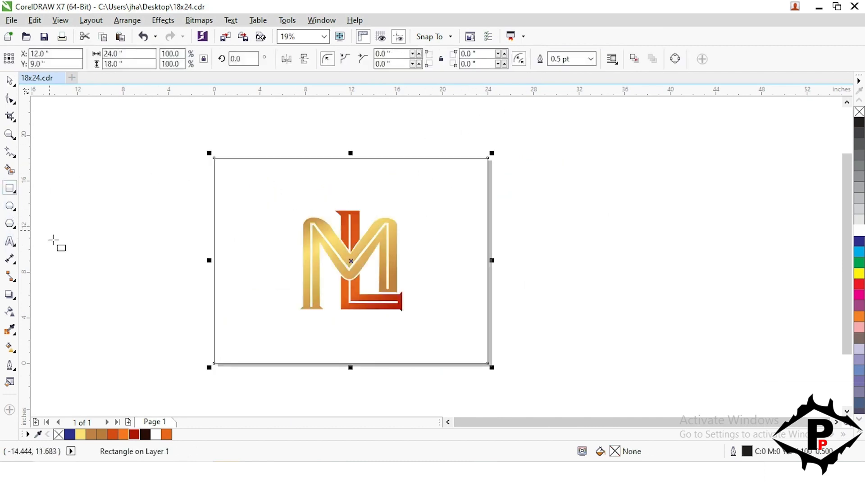
{"action": "left_click", "coordinate": [145, 433]}
{"action": "left_click", "coordinate": [10, 80]}
{"action": "left_click", "coordinate": [102, 209]}
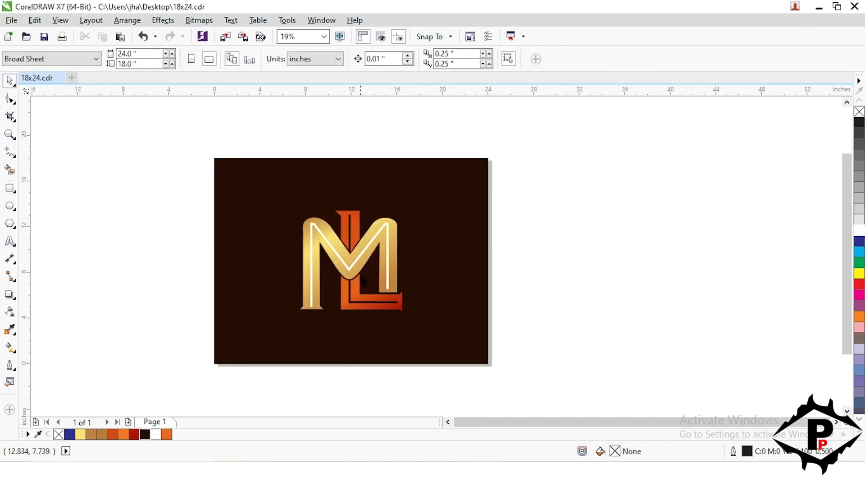
Ungroup the logo and recolour the M's white centre line to the background's dark brown.
{"action": "scroll", "coordinate": [347, 248], "scroll_direction": "up", "scroll_amount": 2}
{"action": "left_click", "coordinate": [348, 248]}
{"action": "left_click", "coordinate": [395, 59]}
{"action": "left_click", "coordinate": [624, 185]}
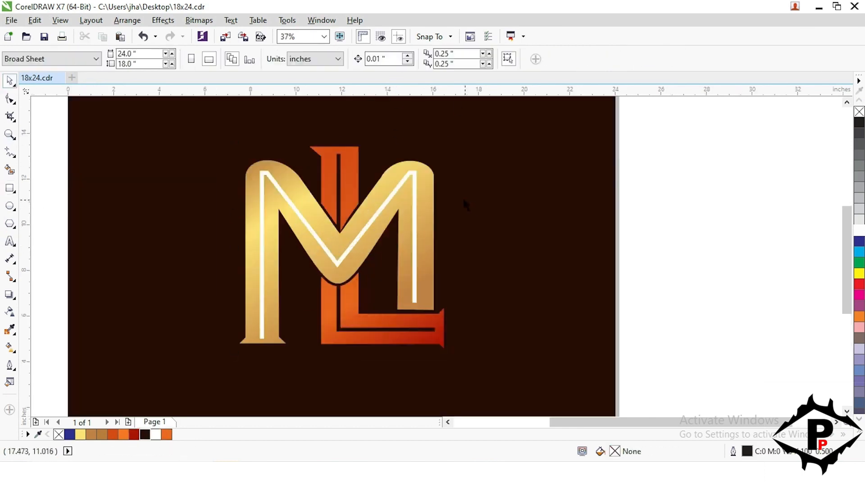
{"action": "left_click", "coordinate": [415, 172]}
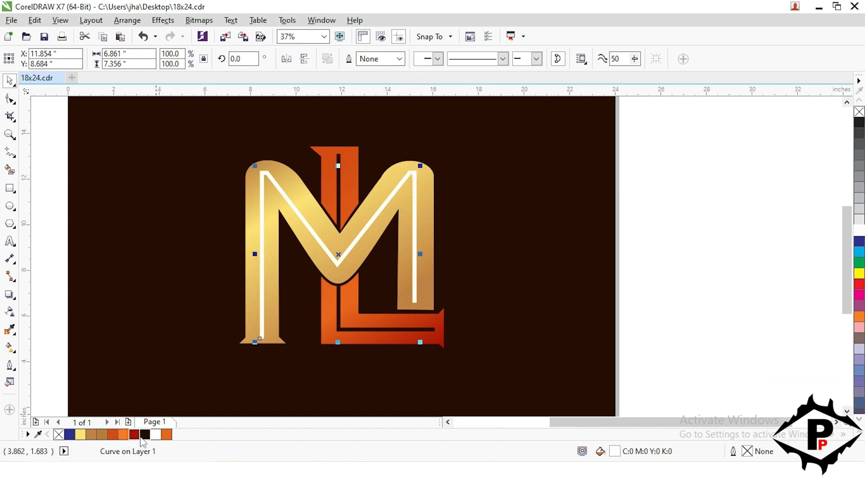
{"action": "left_click", "coordinate": [145, 433]}
{"action": "scroll", "coordinate": [384, 265], "scroll_direction": "down", "scroll_amount": 2}
{"action": "left_click", "coordinate": [539, 309]}
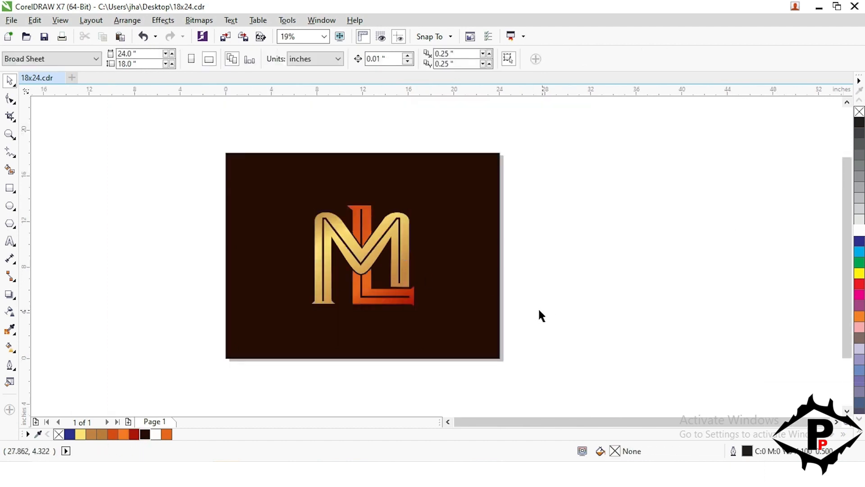
Group the seven logo objects without the background and enlarge them about their centre to about 162.9%.
{"action": "left_click_drag", "start_coordinate": [562, 345], "coordinate": [274, 177]}
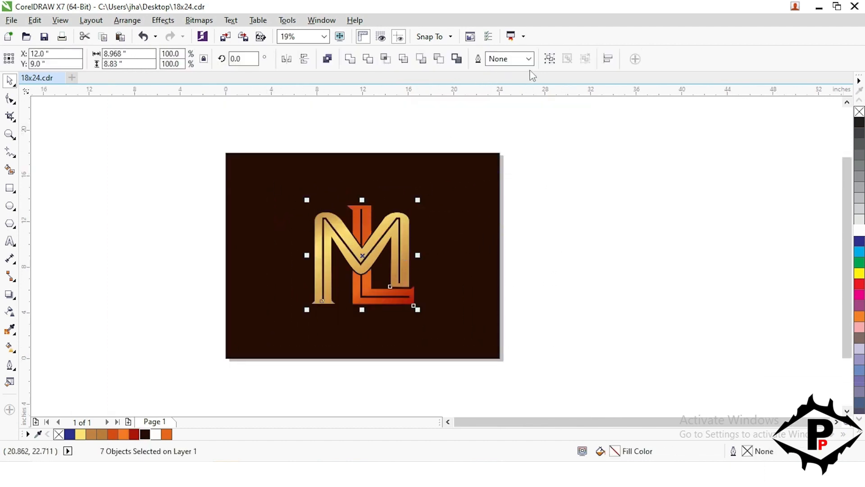
{"action": "key", "text": "ctrl+g"}
{"action": "left_click_drag", "start_coordinate": [418, 310], "coordinate": [449, 352]}
{"action": "left_click", "coordinate": [559, 350]}
{"action": "left_click_drag", "start_coordinate": [477, 327], "coordinate": [466, 319]}
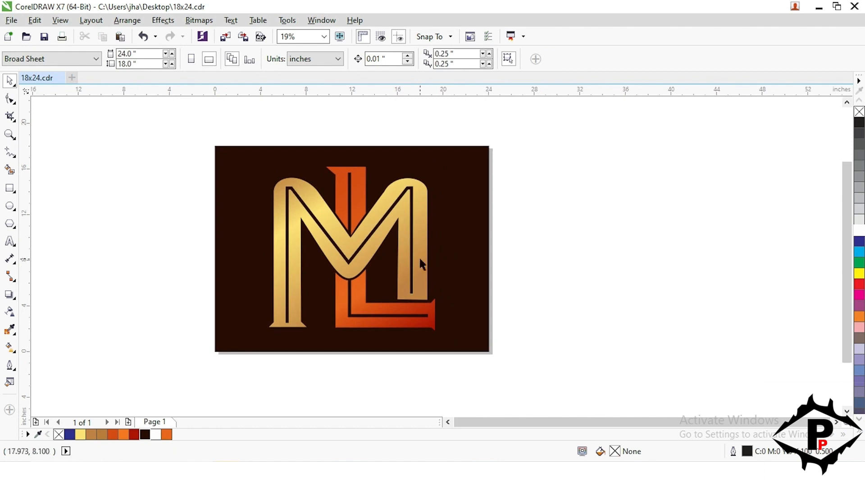
Ungroup the enlarged logo so its letters can be edited separately.
{"action": "left_click", "coordinate": [359, 239]}
{"action": "key", "text": "shift+F4"}
{"action": "left_click", "coordinate": [669, 297]}
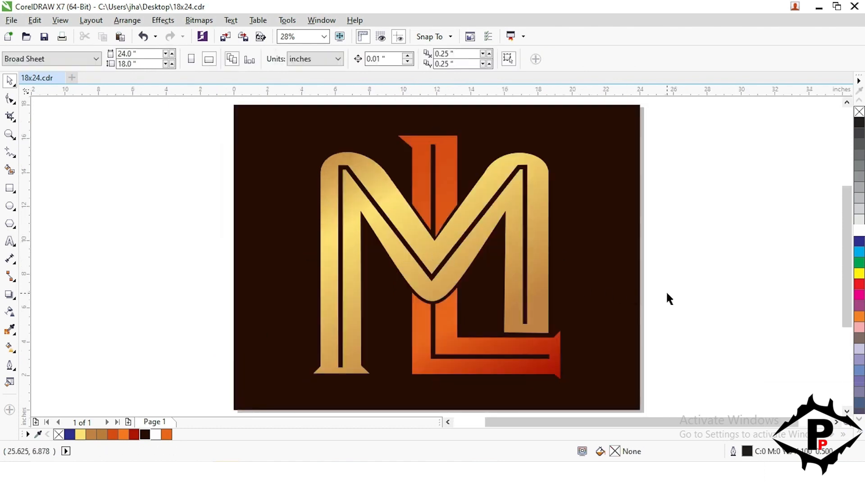
{"action": "left_click", "coordinate": [10, 98]}
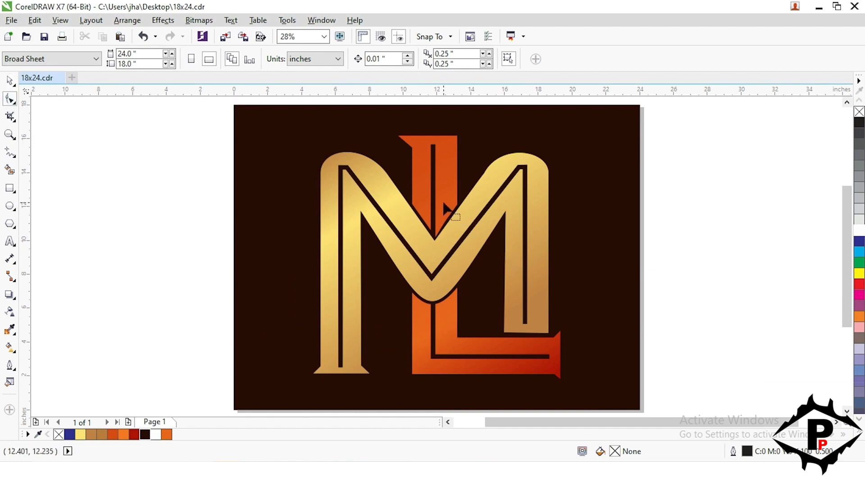
{"action": "left_click", "coordinate": [10, 80]}
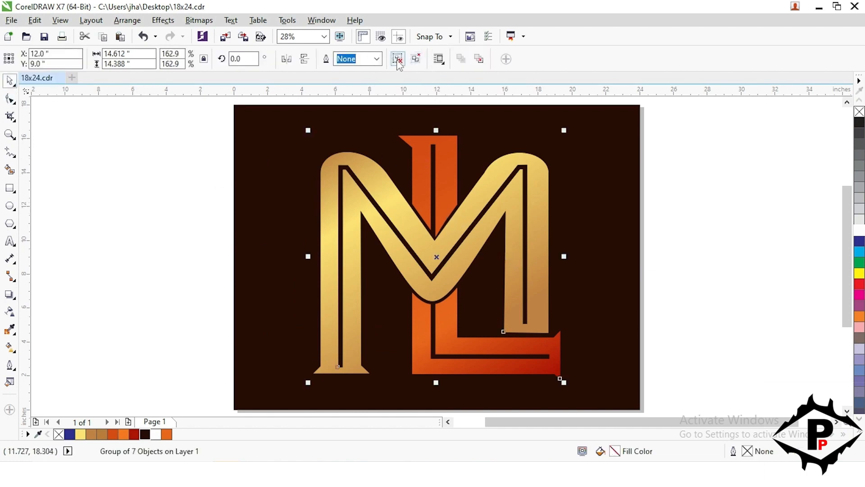
{"action": "left_click", "coordinate": [201, 208]}
Shorten the right tip of the L's upper stem above the M's V, delete its extra edge nodes and straighten the slanted edge.
{"action": "left_click", "coordinate": [10, 99]}
{"action": "scroll", "coordinate": [466, 237], "scroll_direction": "up", "scroll_amount": 1}
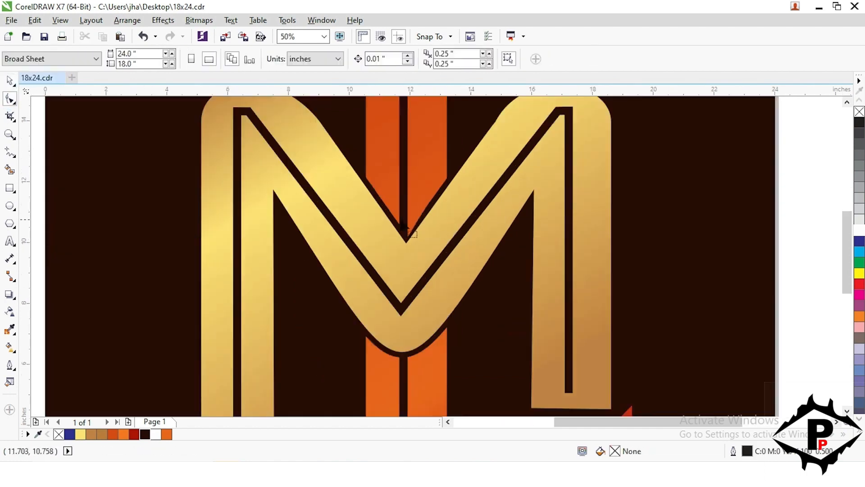
{"action": "left_click", "coordinate": [410, 234]}
{"action": "scroll", "coordinate": [410, 233], "scroll_direction": "up", "scroll_amount": 1}
{"action": "left_click", "coordinate": [412, 236]}
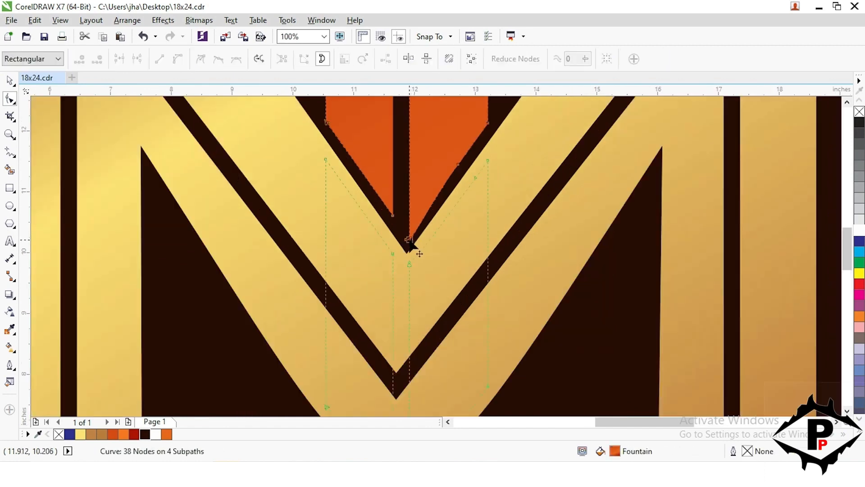
{"action": "double_click", "coordinate": [409, 239]}
{"action": "left_click_drag", "start_coordinate": [410, 240], "coordinate": [409, 218]}
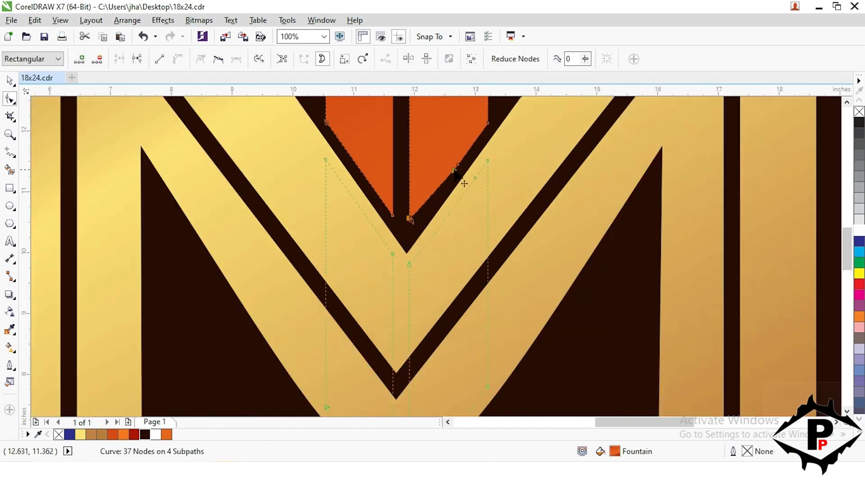
{"action": "double_click", "coordinate": [454, 169]}
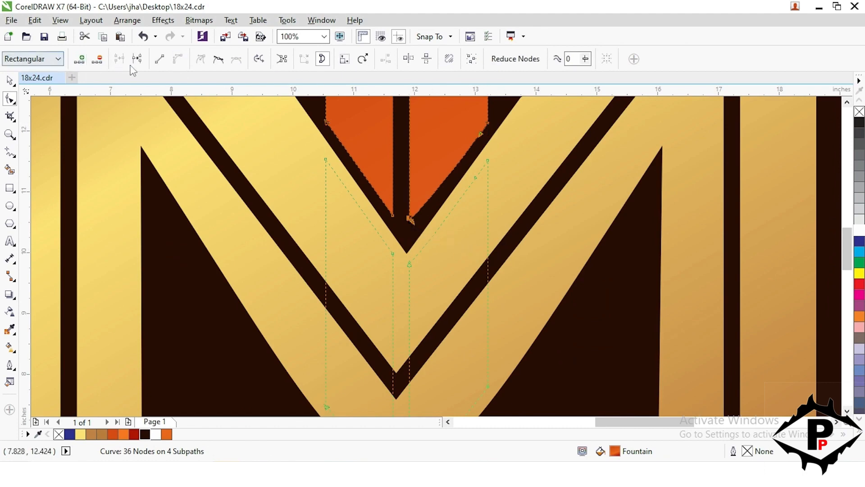
{"action": "left_click", "coordinate": [159, 60]}
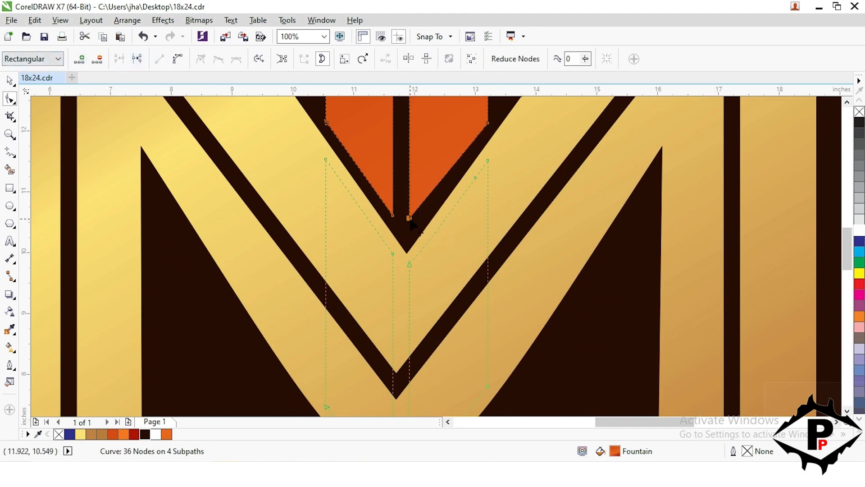
Examine the gaps between the reshaped tips of the L's upper stem and the M's inner V.
{"action": "scroll", "coordinate": [408, 229], "scroll_direction": "down", "scroll_amount": 2}
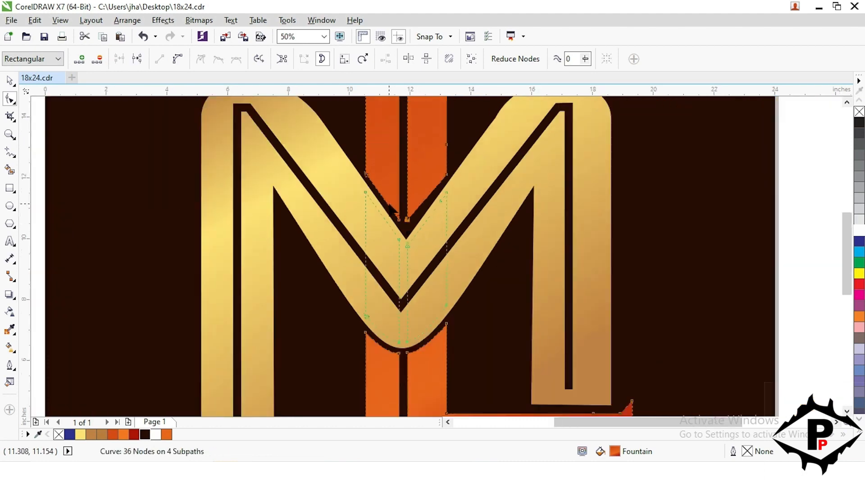
{"action": "scroll", "coordinate": [390, 209], "scroll_direction": "up", "scroll_amount": 2}
{"action": "scroll", "coordinate": [401, 247], "scroll_direction": "down", "scroll_amount": 1}
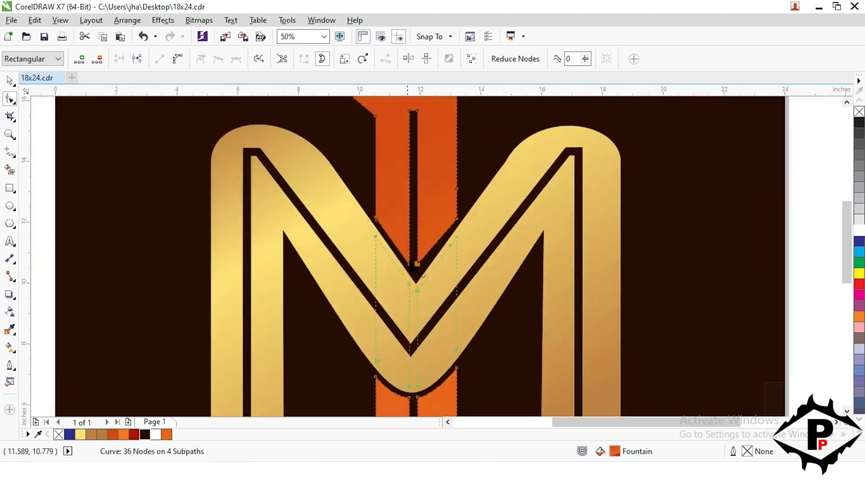
{"action": "left_click", "coordinate": [10, 81]}
{"action": "scroll", "coordinate": [370, 197], "scroll_direction": "down", "scroll_amount": 1}
{"action": "left_click", "coordinate": [626, 288]}
{"action": "left_click_drag", "start_coordinate": [538, 264], "coordinate": [491, 276]}
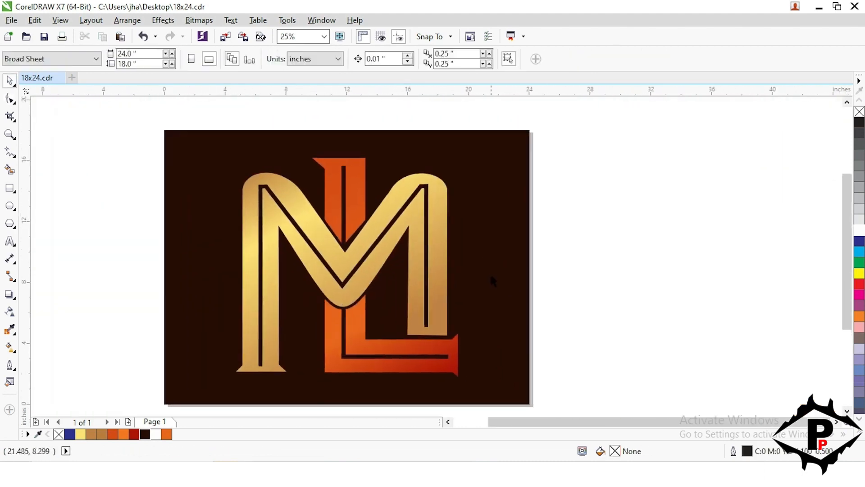
{"action": "scroll", "coordinate": [355, 245], "scroll_direction": "up", "scroll_amount": 2}
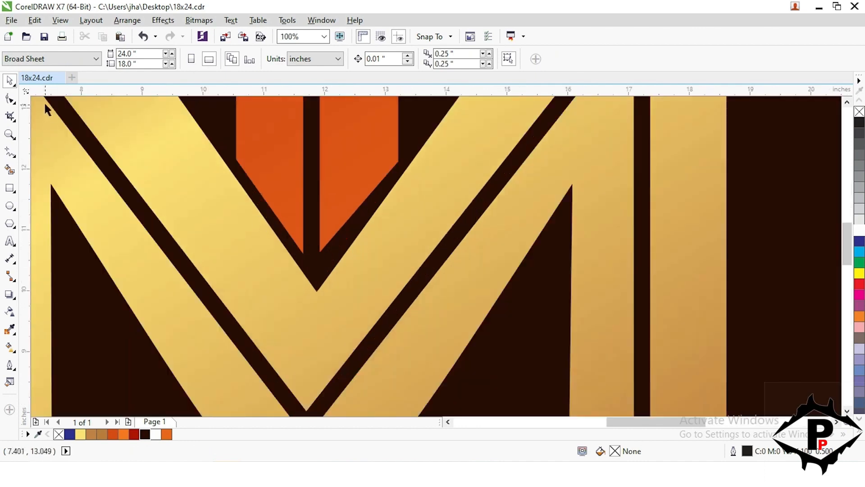
{"action": "scroll", "coordinate": [350, 288], "scroll_direction": "down", "scroll_amount": 2}
Cut the upper stem portion out of the L's curve by its nodes and paste it back as a separate object.
{"action": "left_click", "coordinate": [314, 201]}
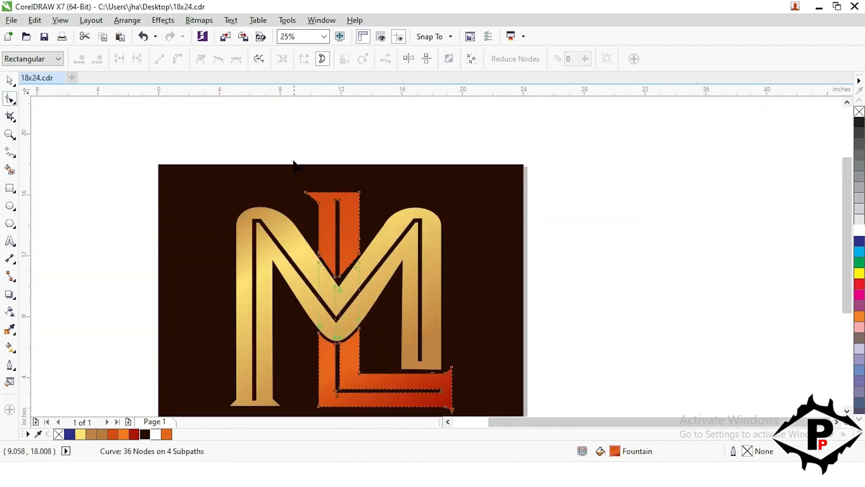
{"action": "left_click_drag", "start_coordinate": [290, 160], "coordinate": [373, 284]}
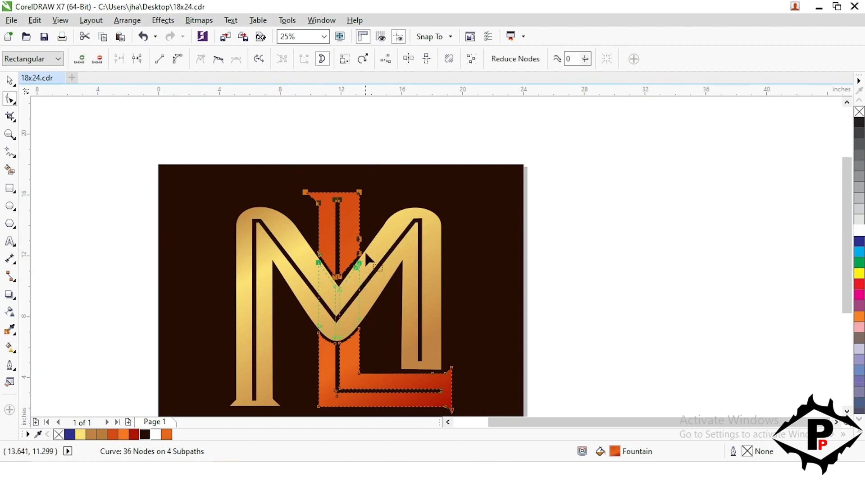
{"action": "left_click", "coordinate": [35, 20]}
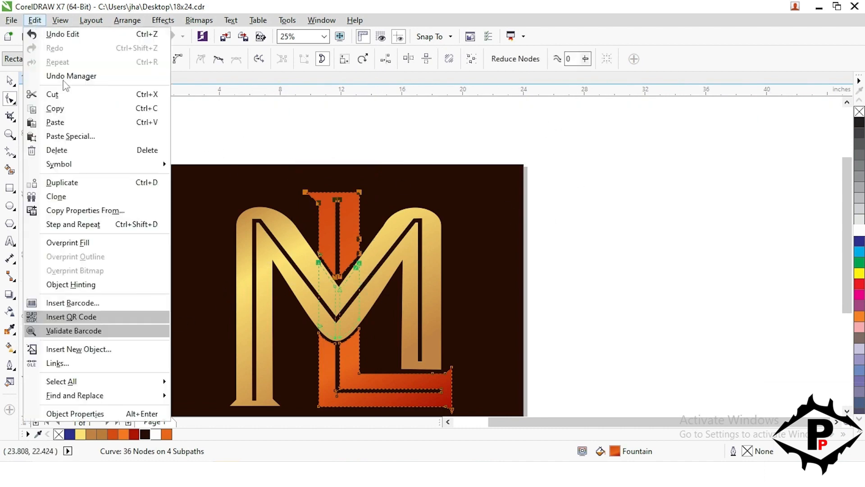
{"action": "left_click", "coordinate": [82, 100]}
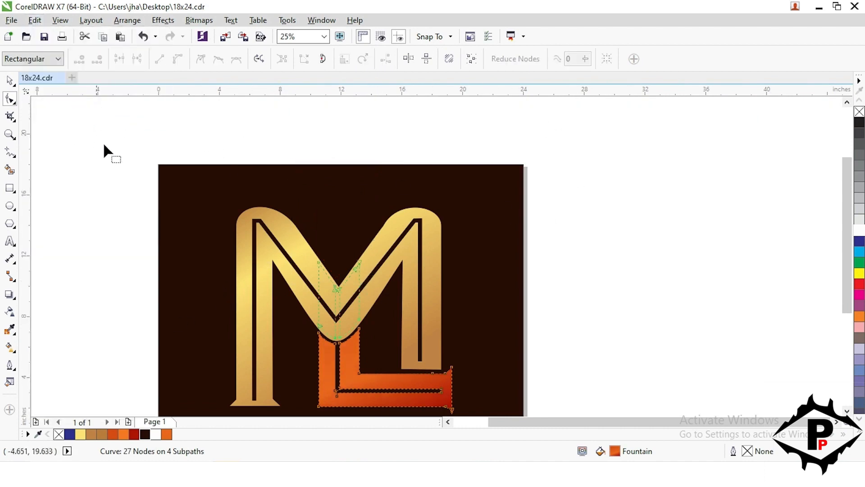
{"action": "key", "text": "space"}
{"action": "left_click", "coordinate": [112, 225]}
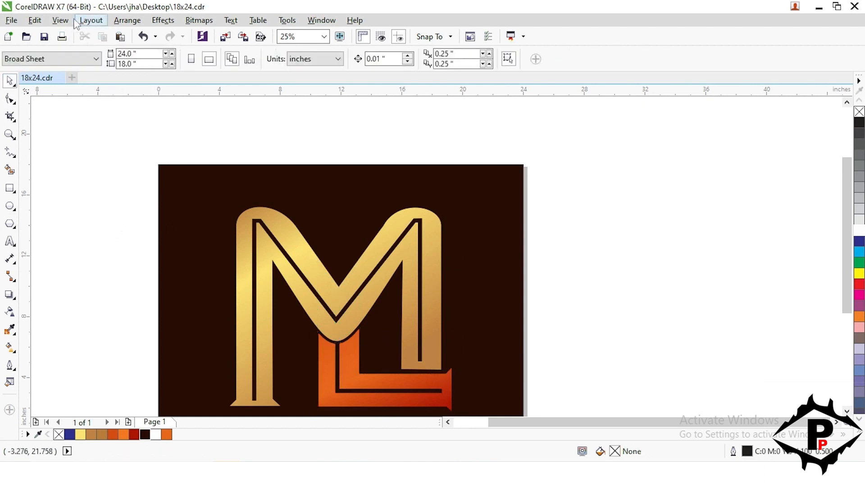
{"action": "left_click", "coordinate": [34, 20]}
{"action": "left_click", "coordinate": [87, 119]}
Shift the separated upper stem piece about 0.05 in to the right within the M's V.
{"action": "scroll", "coordinate": [385, 261], "scroll_direction": "up", "scroll_amount": 2}
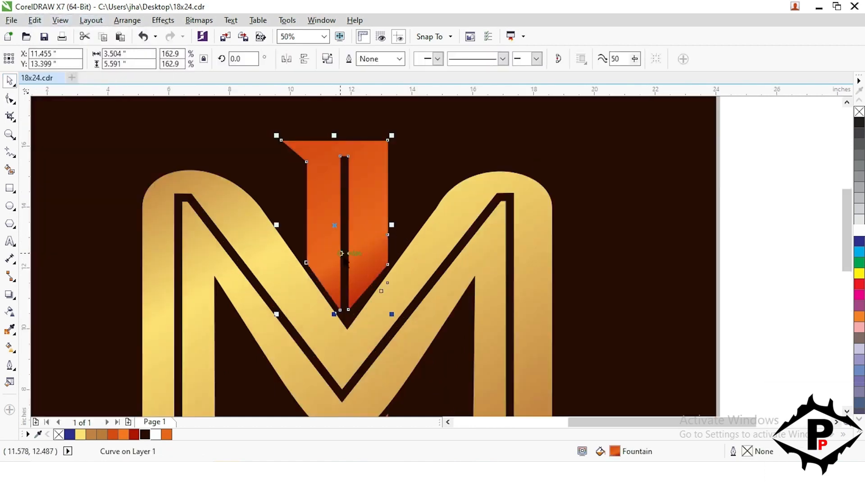
{"action": "left_click_drag", "start_coordinate": [385, 261], "coordinate": [388, 260]}
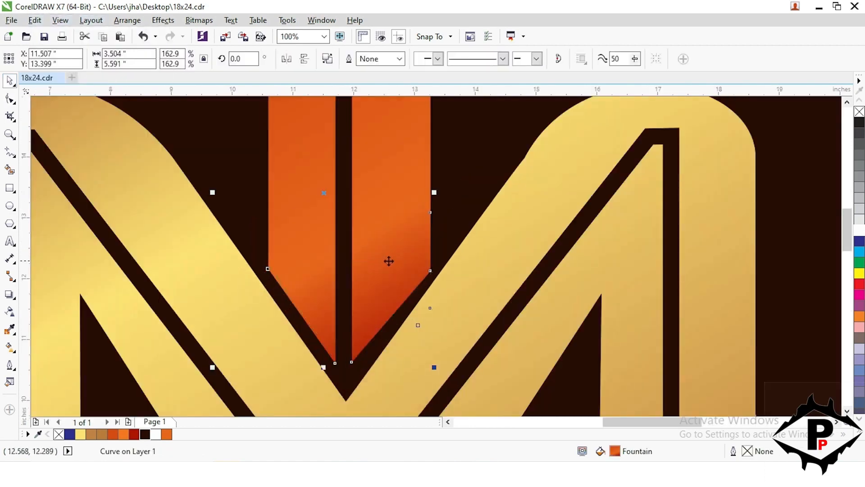
{"action": "scroll", "coordinate": [375, 271], "scroll_direction": "down", "scroll_amount": 2}
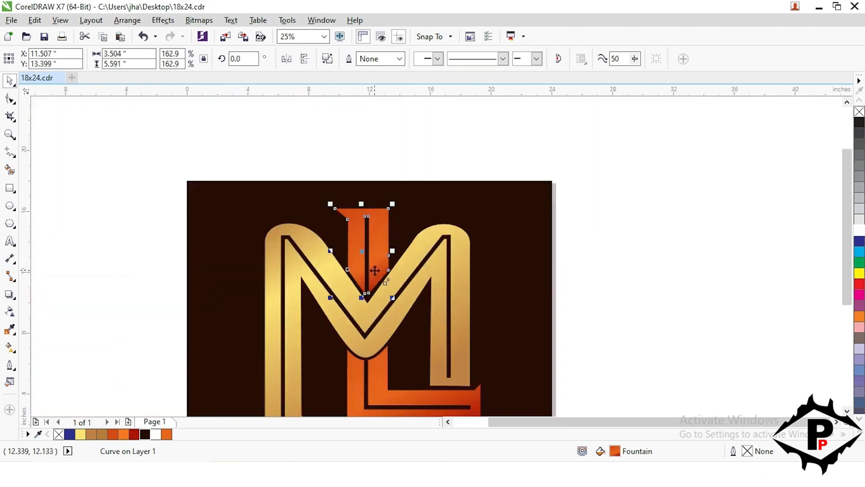
{"action": "left_click", "coordinate": [609, 332]}
{"action": "left_click_drag", "start_coordinate": [375, 312], "coordinate": [367, 266]}
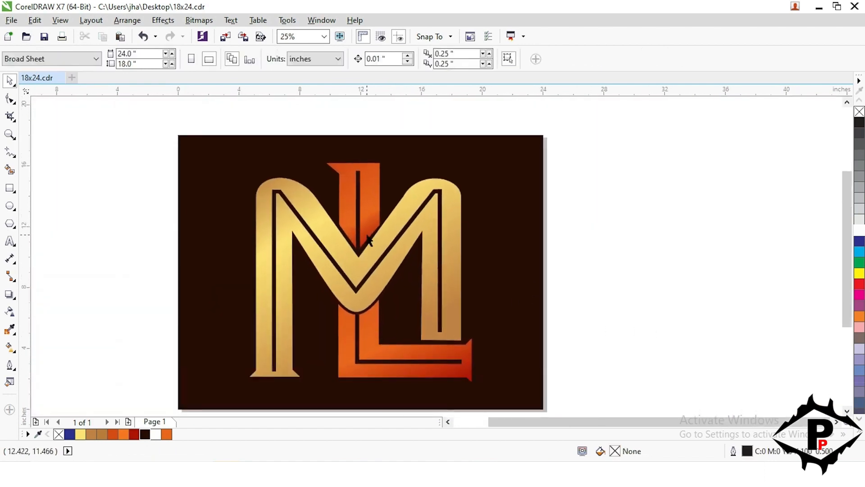
{"action": "scroll", "coordinate": [302, 221], "scroll_direction": "up", "scroll_amount": 1}
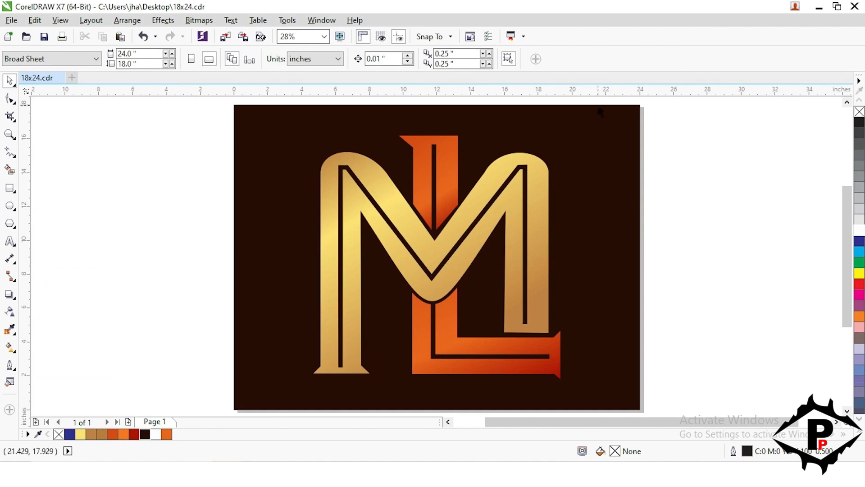
{"action": "scroll", "coordinate": [252, 227], "scroll_direction": "down", "scroll_amount": 1}
Extend the end of the M's gold gradient down and to the right, just below the L's foot.
{"action": "left_click", "coordinate": [428, 174]}
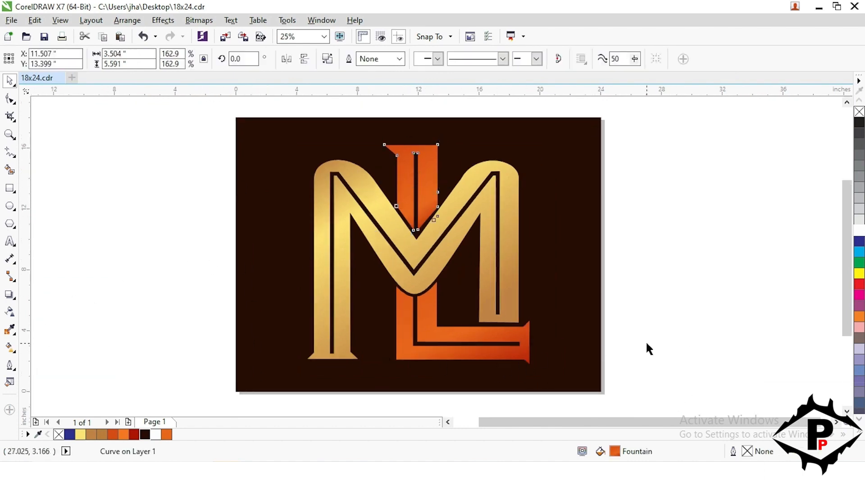
{"action": "left_click", "coordinate": [502, 295]}
{"action": "left_click", "coordinate": [10, 347]}
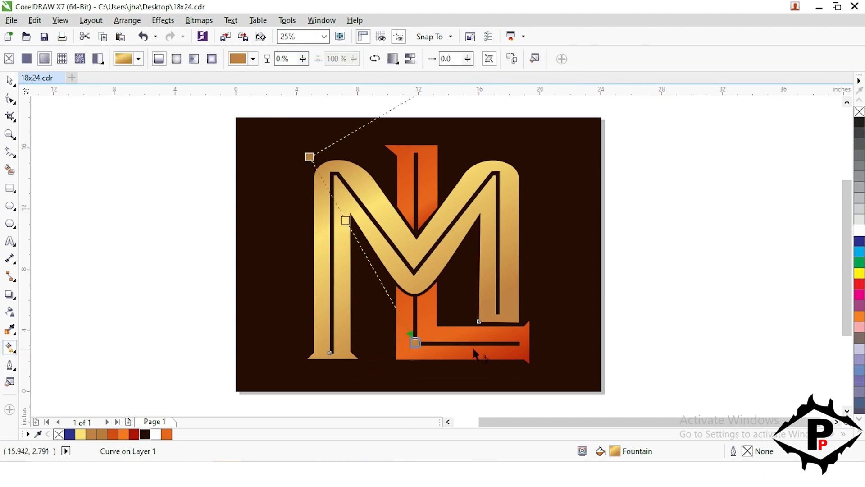
{"action": "left_click_drag", "start_coordinate": [415, 343], "coordinate": [434, 373]}
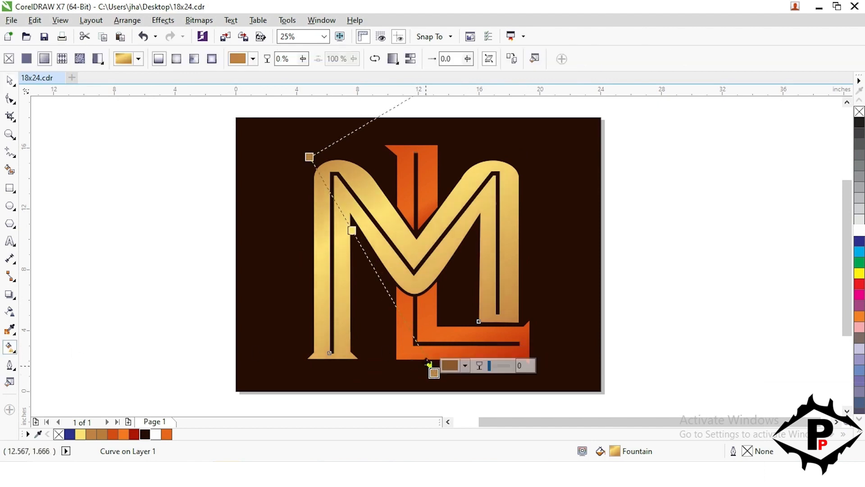
Shift the M's gradient start up and left, lower the L's gradient start, and set the L's middle colour stop at 60%.
{"action": "left_click_drag", "start_coordinate": [309, 157], "coordinate": [303, 144]}
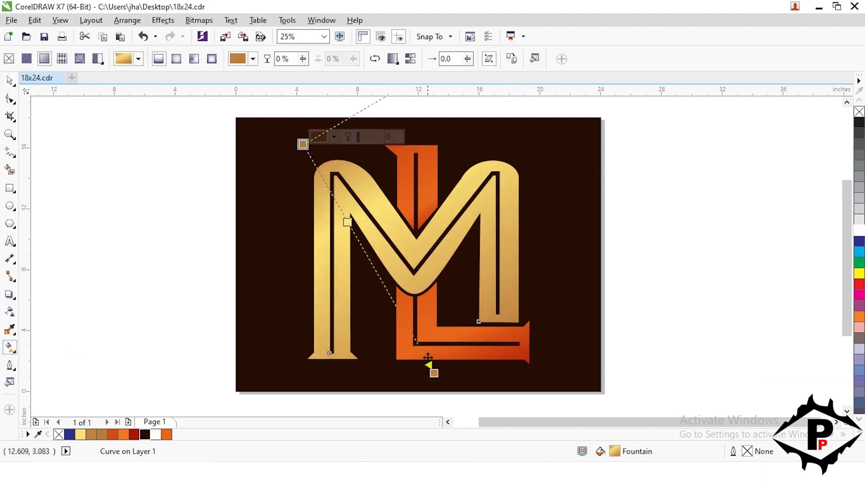
{"action": "left_click", "coordinate": [457, 341]}
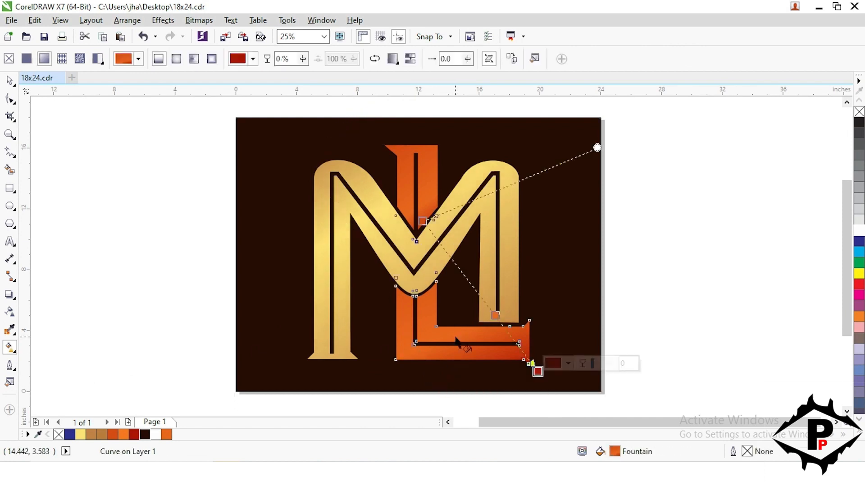
{"action": "left_click_drag", "start_coordinate": [424, 224], "coordinate": [435, 240]}
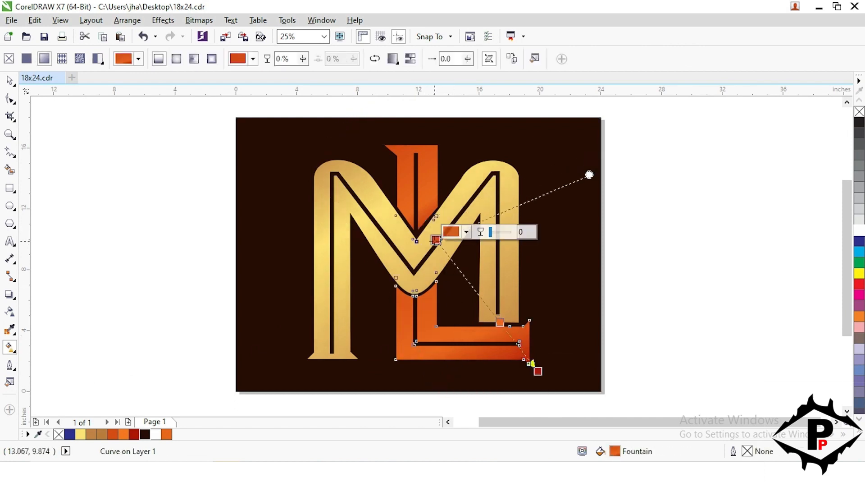
{"action": "left_click_drag", "start_coordinate": [499, 321], "coordinate": [497, 318]}
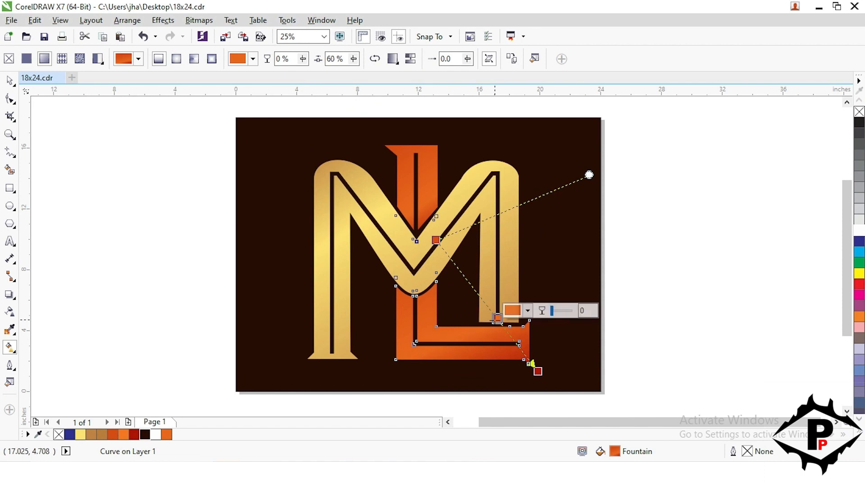
Group all eight pieces of the logo and paste a copy of the group in place.
{"action": "key", "text": "space"}
{"action": "left_click_drag", "start_coordinate": [253, 103], "coordinate": [556, 391]}
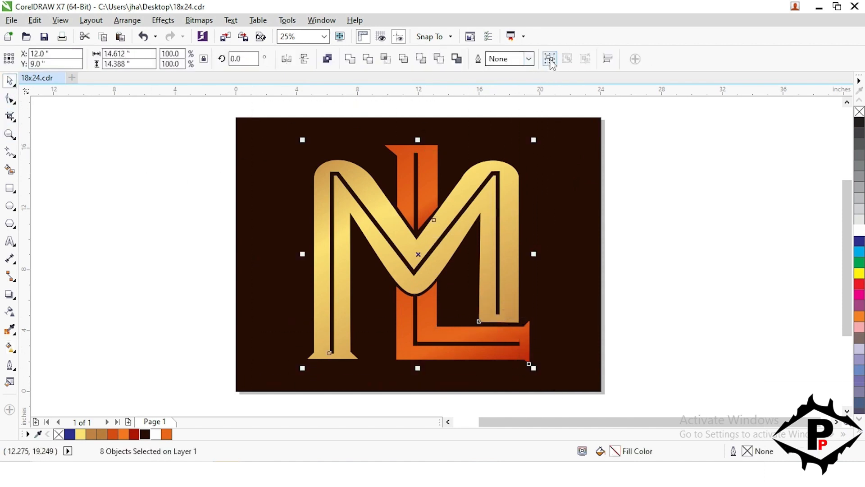
{"action": "left_click", "coordinate": [35, 20]}
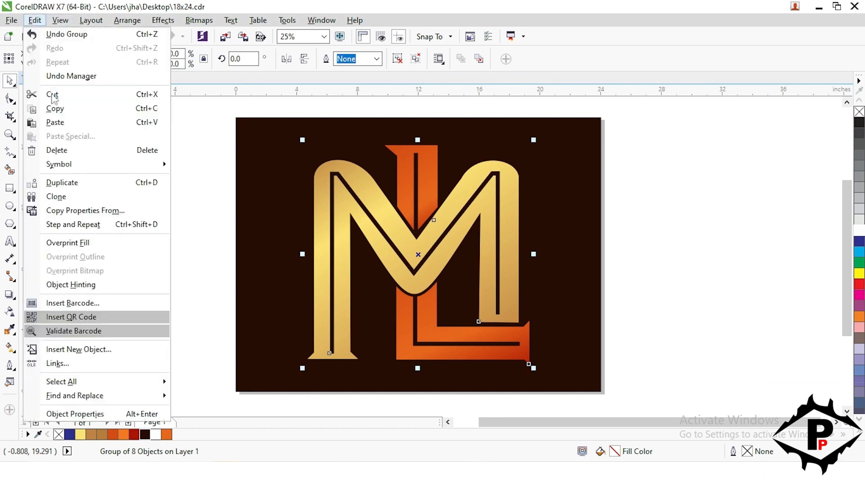
{"action": "left_click", "coordinate": [53, 108]}
{"action": "left_click", "coordinate": [34, 21]}
{"action": "left_click", "coordinate": [71, 122]}
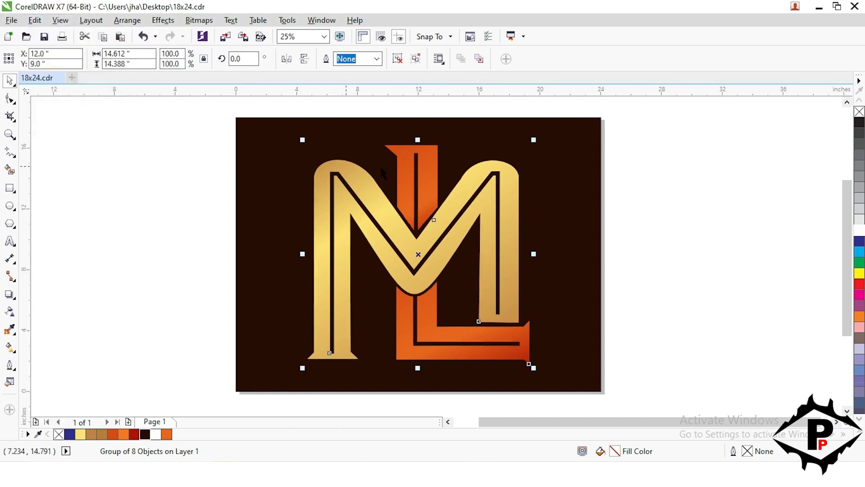
Flip the pasted logo copy vertically so it sits directly beneath the original as a mirror image.
{"action": "left_click_drag", "start_coordinate": [414, 142], "coordinate": [381, 325]}
{"action": "scroll", "coordinate": [411, 269], "scroll_direction": "down", "scroll_amount": 1}
{"action": "scroll", "coordinate": [401, 291], "scroll_direction": "up", "scroll_amount": 1}
{"action": "left_click", "coordinate": [394, 286]}
{"action": "scroll", "coordinate": [384, 304], "scroll_direction": "down", "scroll_amount": 1}
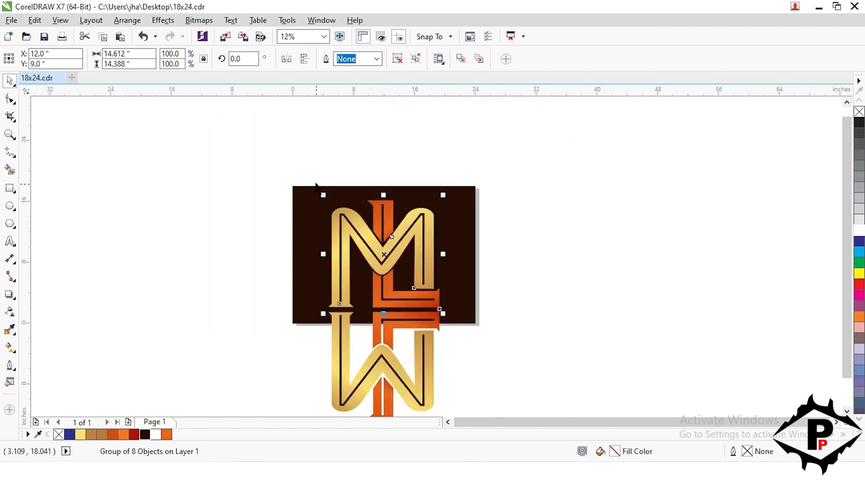
Scale the original logo and its mirrored copy together to 77.9%.
{"action": "left_click_drag", "start_coordinate": [315, 184], "coordinate": [432, 385]}
{"action": "left_click", "coordinate": [481, 373]}
{"action": "left_click_drag", "start_coordinate": [248, 134], "coordinate": [430, 274]}
{"action": "scroll", "coordinate": [384, 235], "scroll_direction": "up", "scroll_amount": 1}
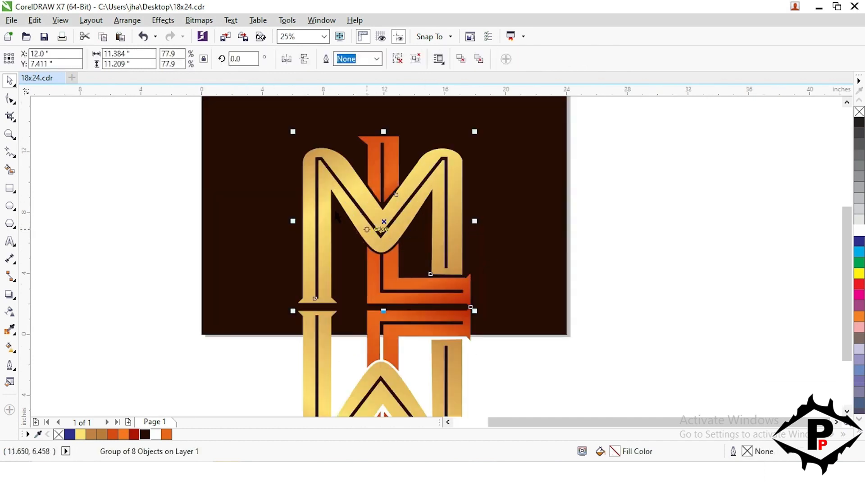
Raise the upright logo to Y 9.327 in, then move the mirrored copy up beneath it to Y -1.879 in.
{"action": "left_click", "coordinate": [175, 105]}
{"action": "left_click_drag", "start_coordinate": [188, 125], "coordinate": [504, 328]}
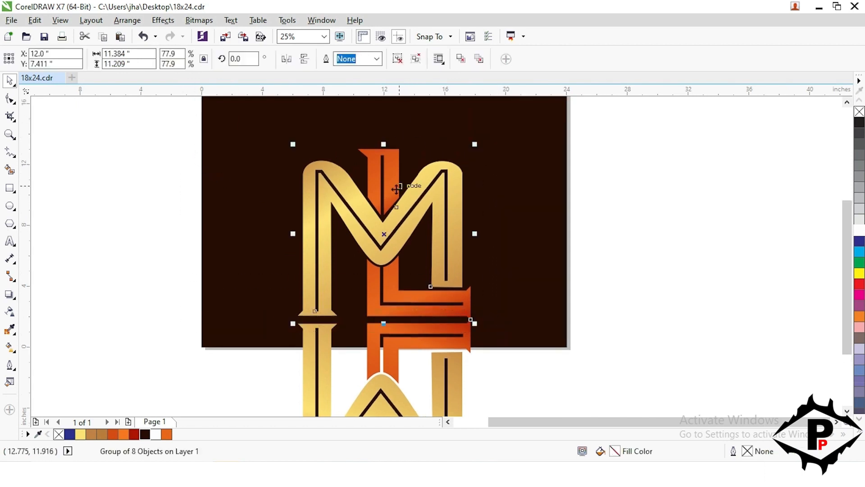
{"action": "left_click_drag", "start_coordinate": [388, 199], "coordinate": [387, 369]}
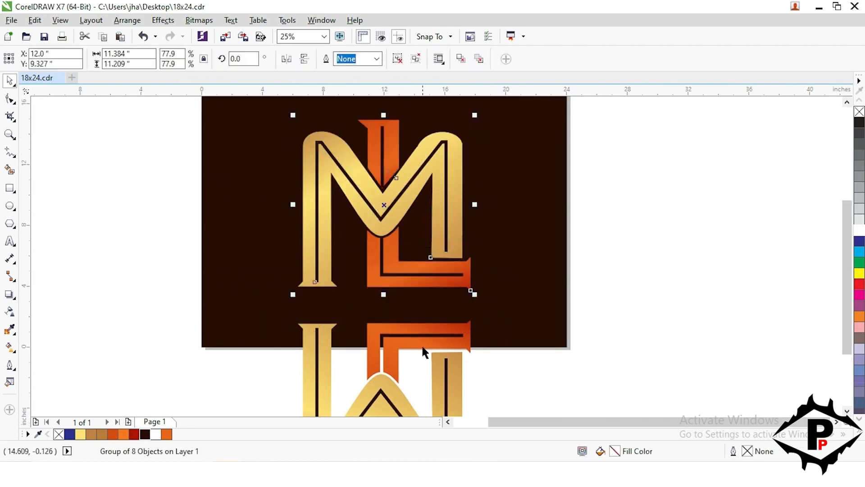
{"action": "scroll", "coordinate": [423, 347], "scroll_direction": "down", "scroll_amount": 1}
{"action": "left_click_drag", "start_coordinate": [420, 293], "coordinate": [420, 260]}
Convert the mirrored logo copy to a 400 dpi CMYK bitmap.
{"action": "scroll", "coordinate": [359, 265], "scroll_direction": "down", "scroll_amount": 2}
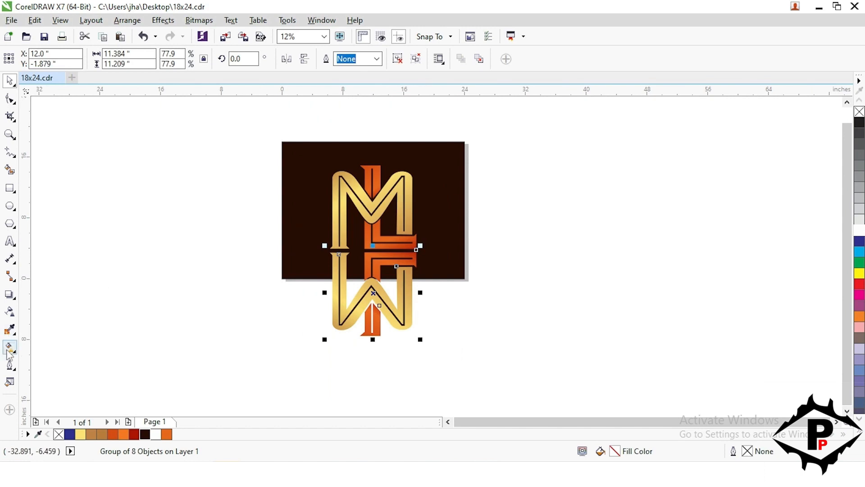
{"action": "left_click", "coordinate": [194, 23]}
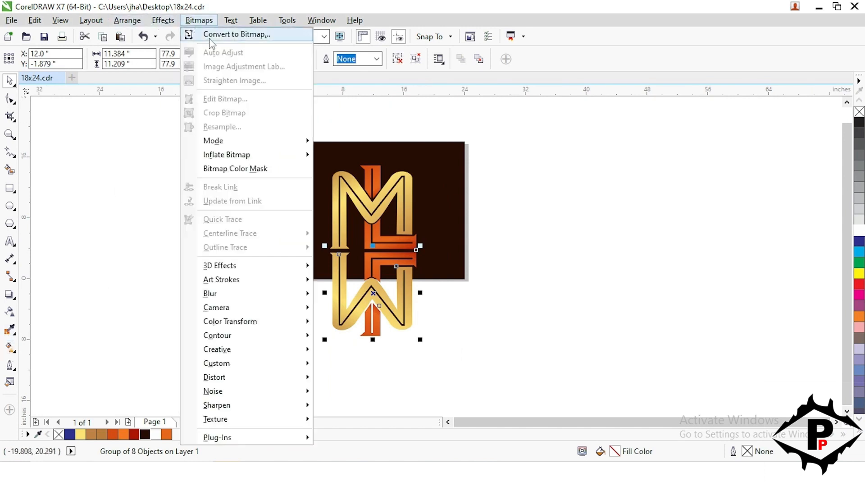
{"action": "left_click", "coordinate": [211, 36]}
{"action": "left_click", "coordinate": [391, 303]}
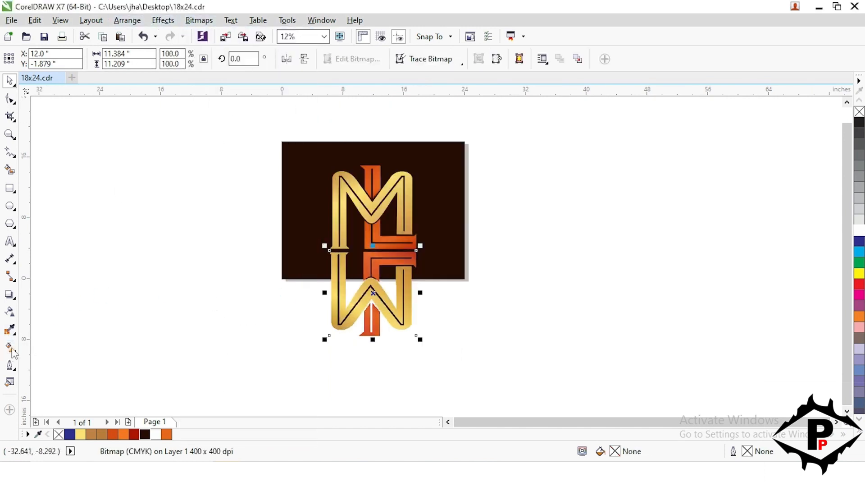
Apply a linear -90° transparency to the mirrored bitmap, starting up within the logo and fading out at the page's lower edge.
{"action": "left_click", "coordinate": [9, 310]}
{"action": "left_click_drag", "start_coordinate": [378, 255], "coordinate": [377, 293]}
{"action": "scroll", "coordinate": [376, 258], "scroll_direction": "up", "scroll_amount": 1}
{"action": "left_click_drag", "start_coordinate": [377, 253], "coordinate": [378, 201]}
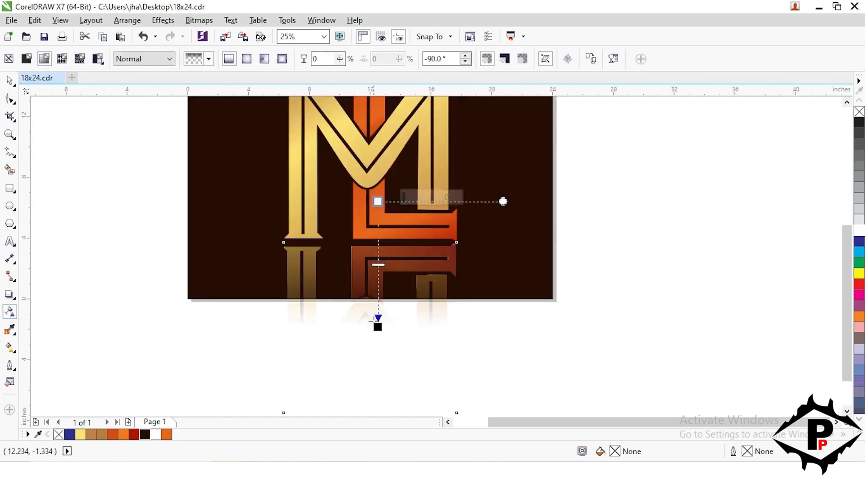
{"action": "left_click_drag", "start_coordinate": [378, 327], "coordinate": [377, 297]}
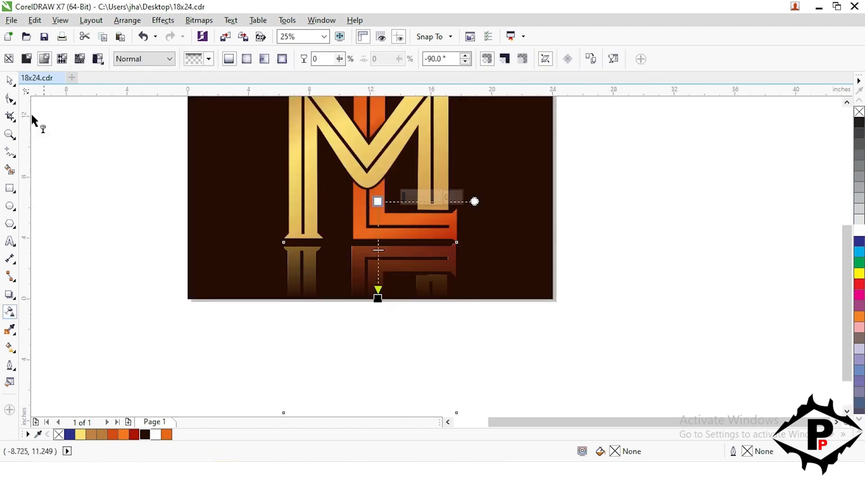
{"action": "left_click_drag", "start_coordinate": [378, 202], "coordinate": [378, 173]}
PowerClip the faded reflection inside the dark brown background rectangle and deselect everything.
{"action": "left_click", "coordinate": [9, 80]}
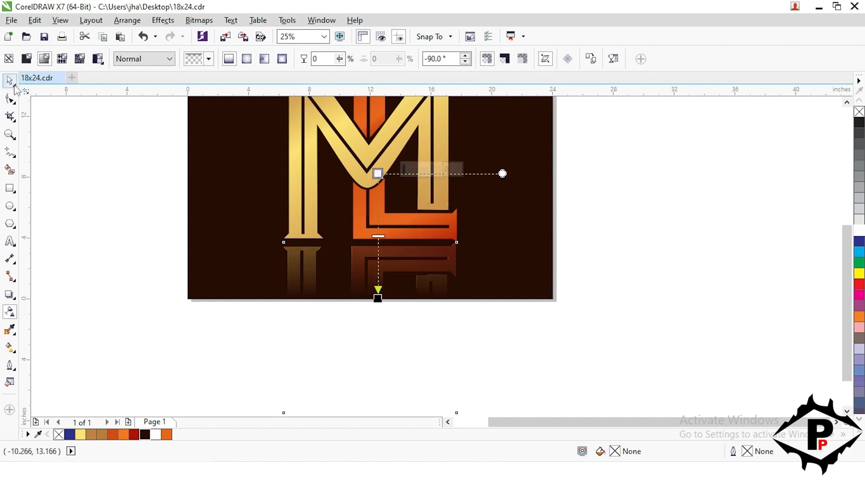
{"action": "right_click", "coordinate": [341, 260]}
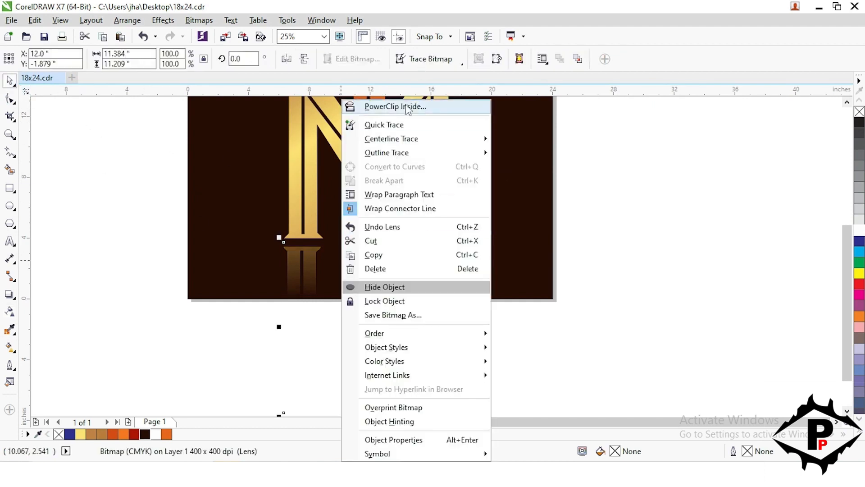
{"action": "left_click", "coordinate": [388, 106]}
{"action": "left_click", "coordinate": [479, 164]}
{"action": "key", "text": "F4"}
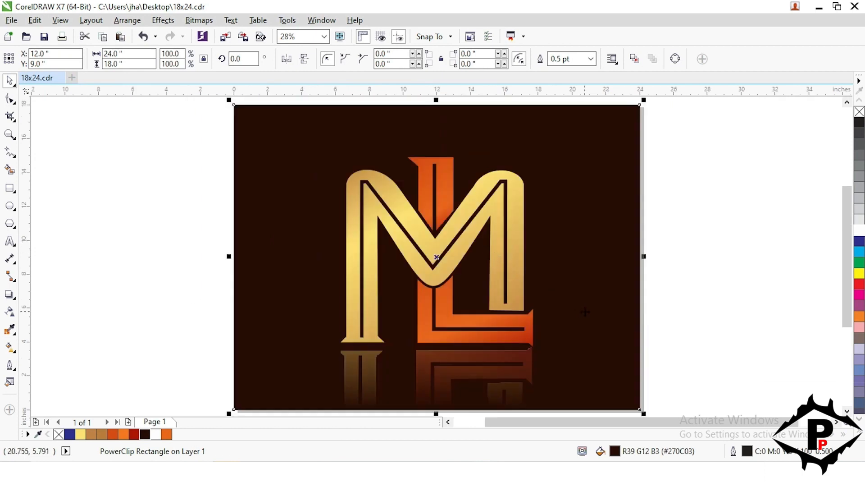
{"action": "scroll", "coordinate": [590, 325], "scroll_direction": "down", "scroll_amount": 1}
{"action": "left_click", "coordinate": [668, 349]}
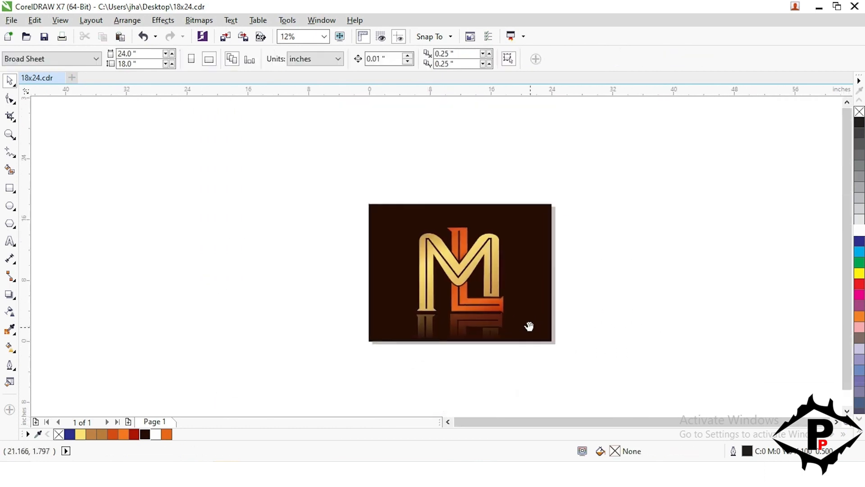
{"action": "scroll", "coordinate": [532, 329], "scroll_direction": "up", "scroll_amount": 2}
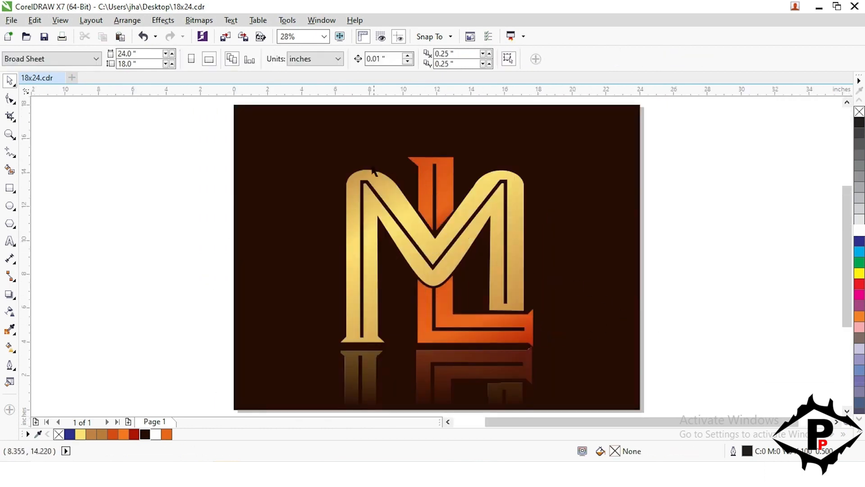